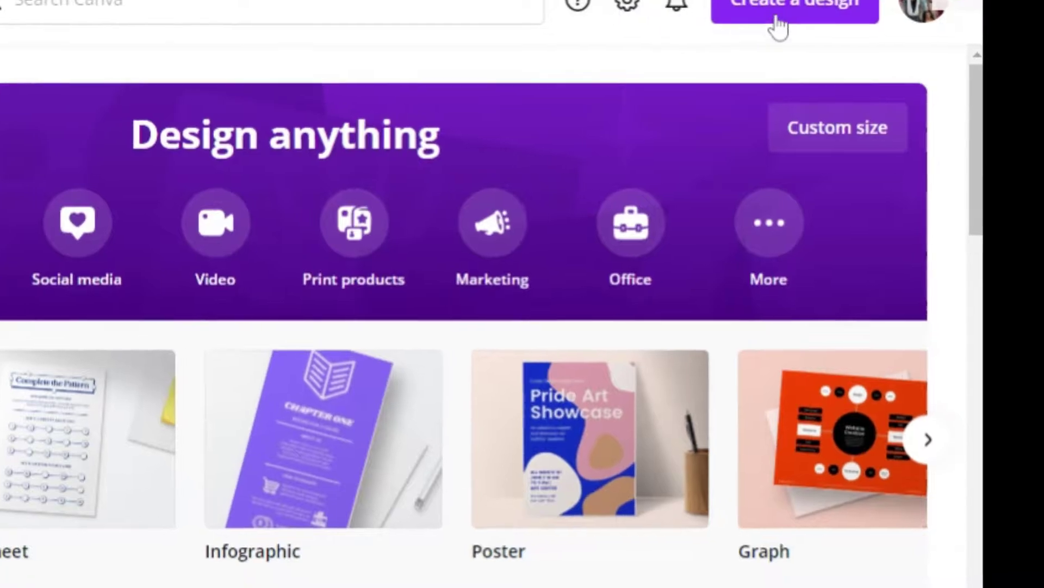
Create a new 1920 × 1080 px presentation and open the Pixabay image library
click(810, 21)
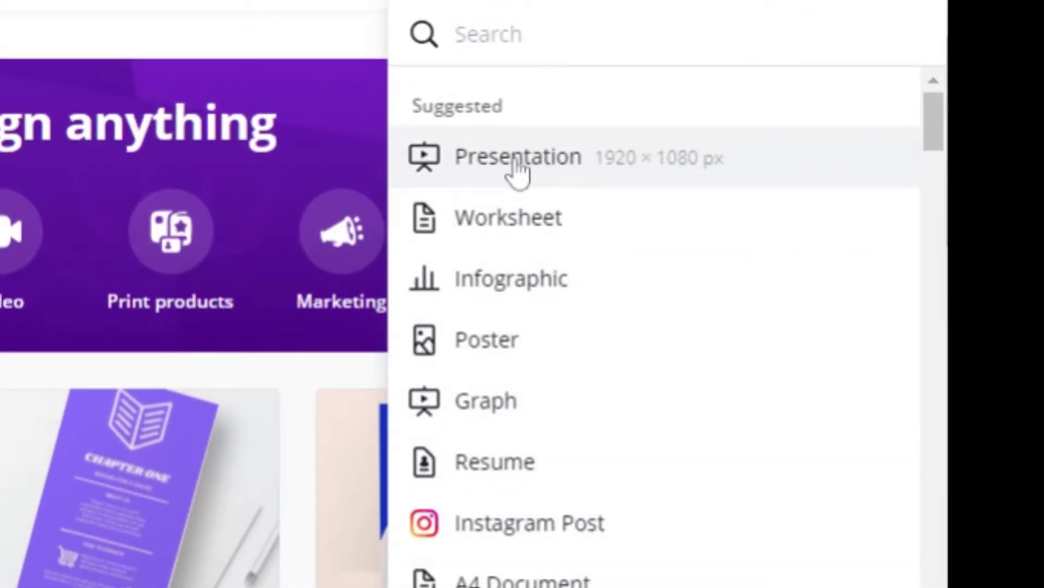
click(516, 170)
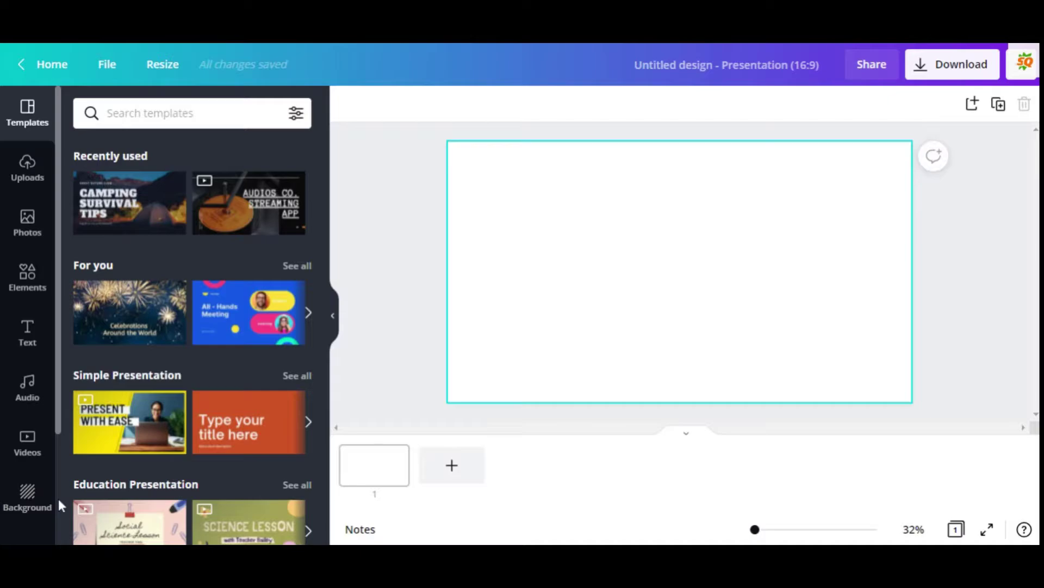
scroll(57, 498, down, 3)
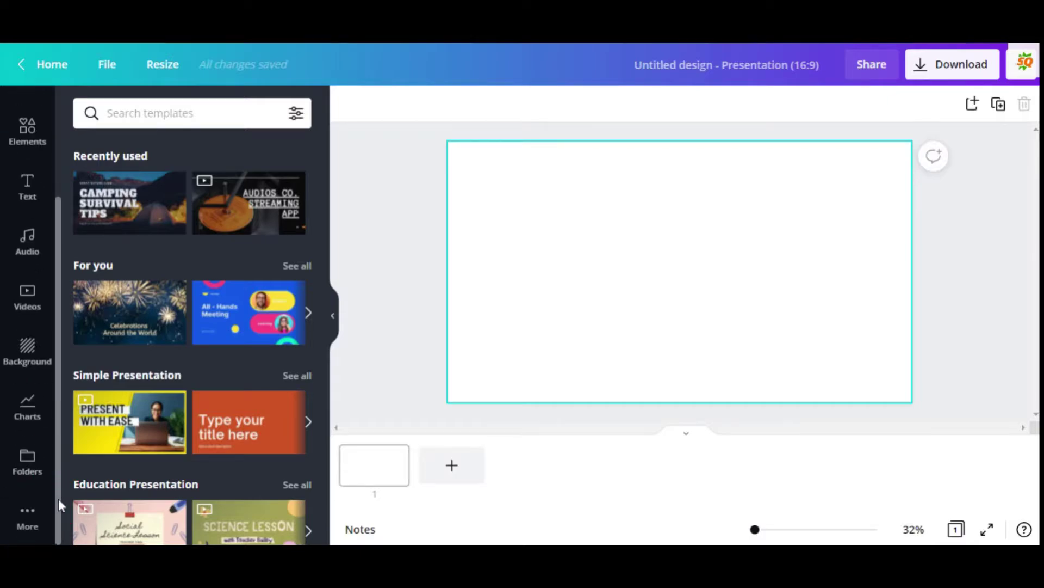
click(25, 517)
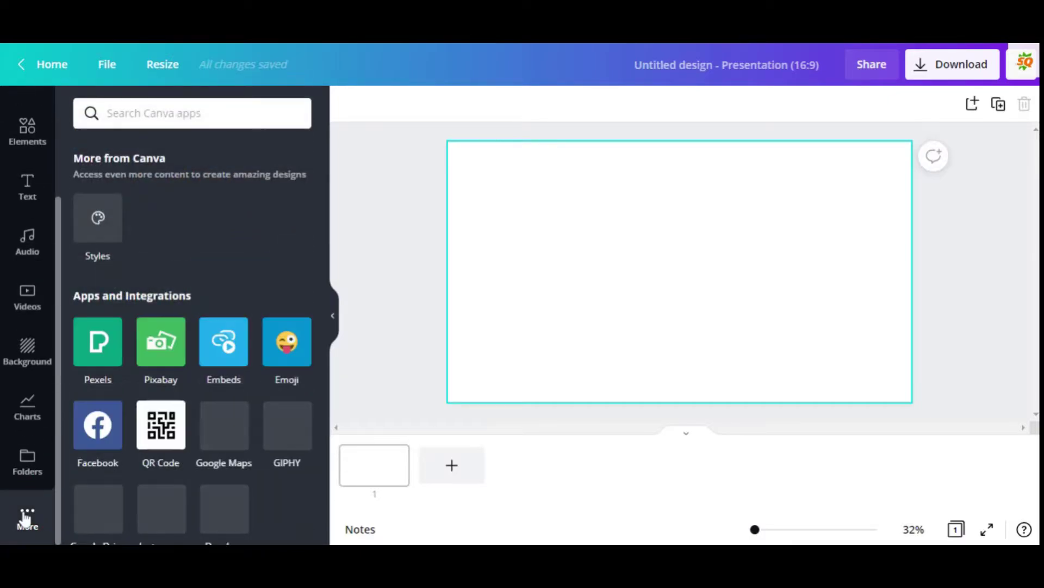
click(161, 340)
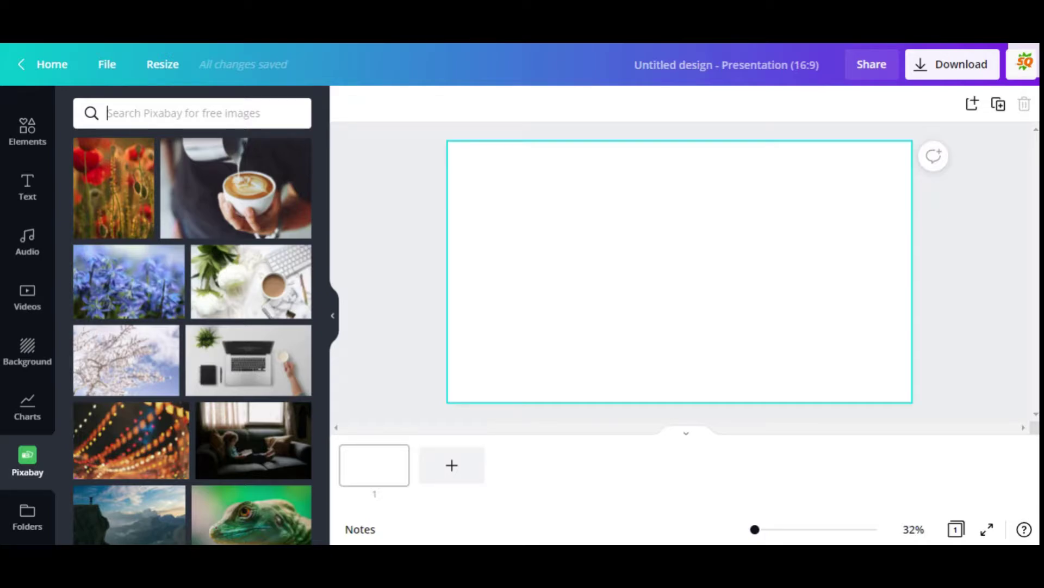
Search Pixabay for "sea animals" and set the photo of many small blue jellyfish as the page background
text(sea animals)
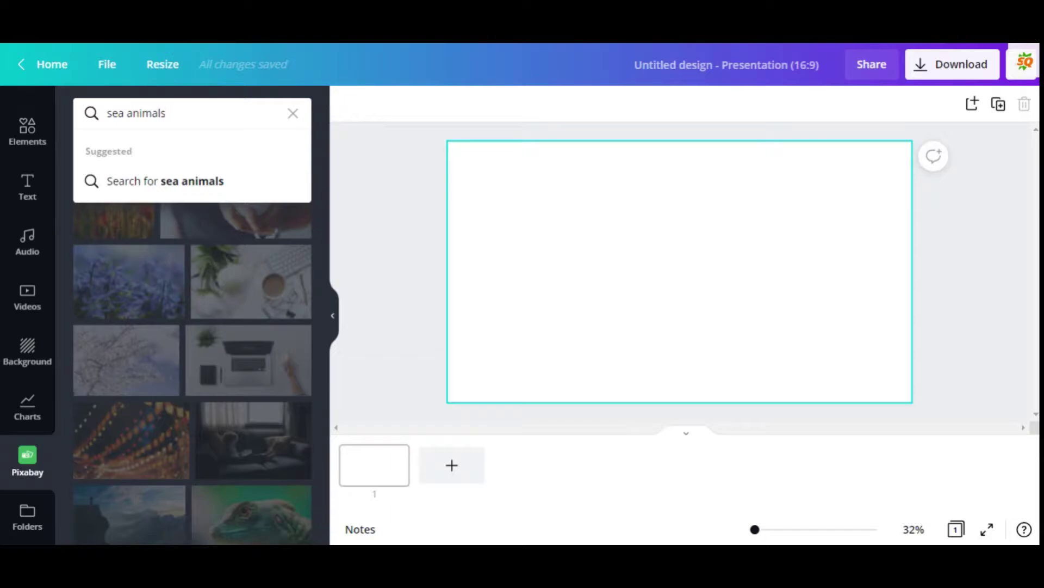
key(Return)
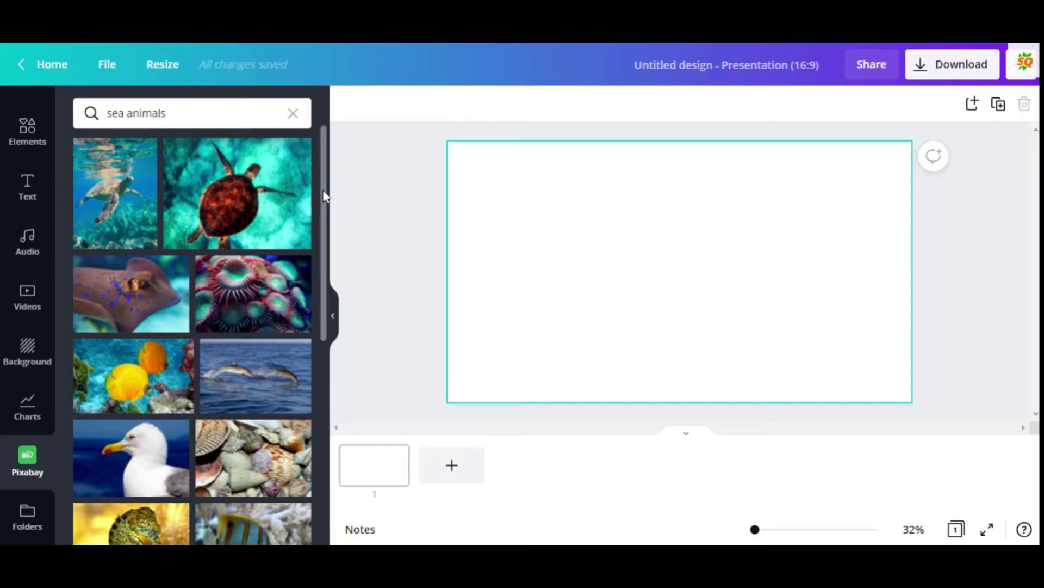
drag(325, 190, 334, 416)
scroll(219, 337, down, 4)
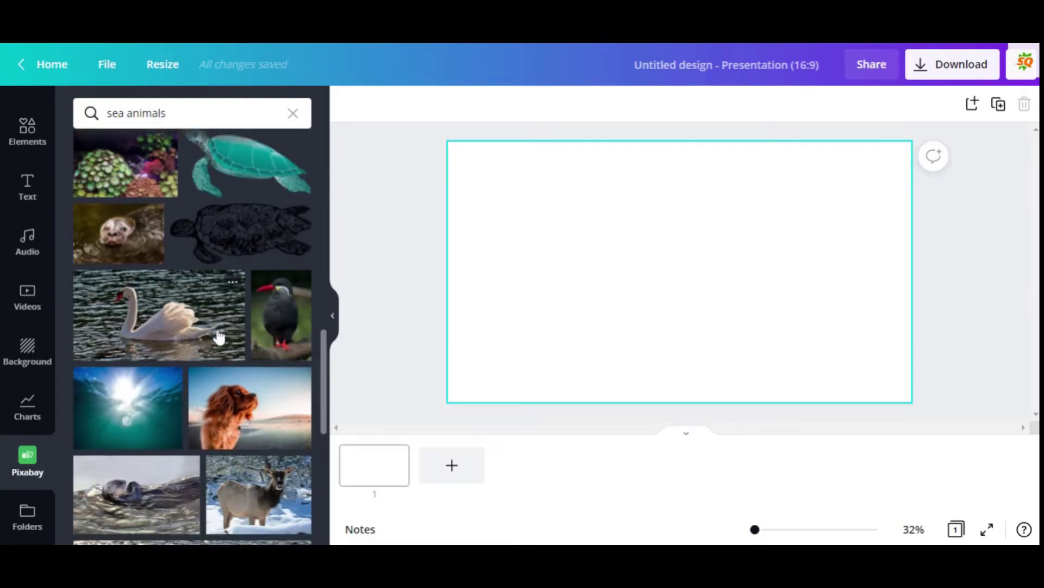
scroll(219, 338, down, 8)
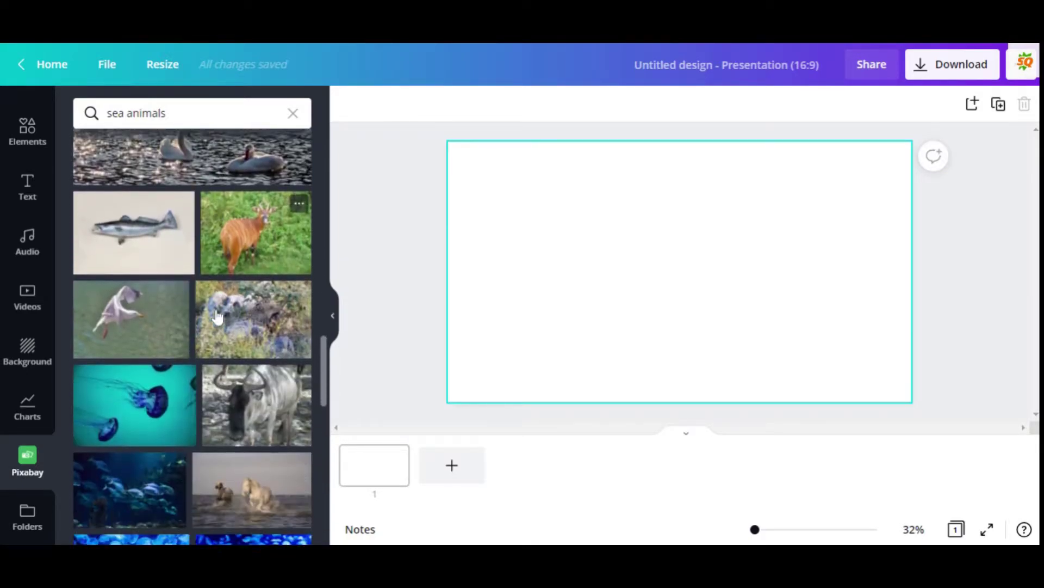
scroll(218, 314, down, 3)
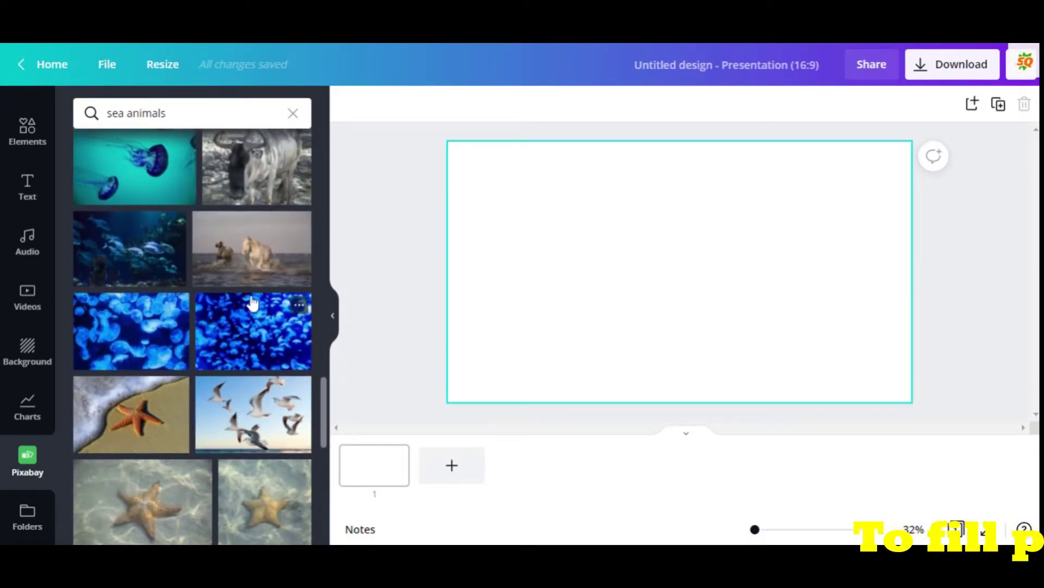
click(231, 332)
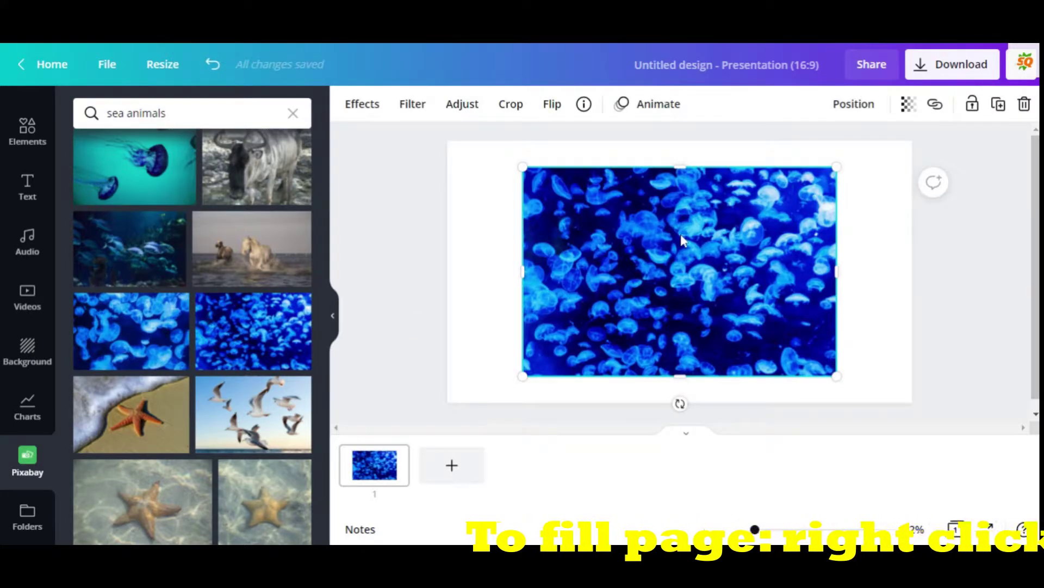
right_click(684, 283)
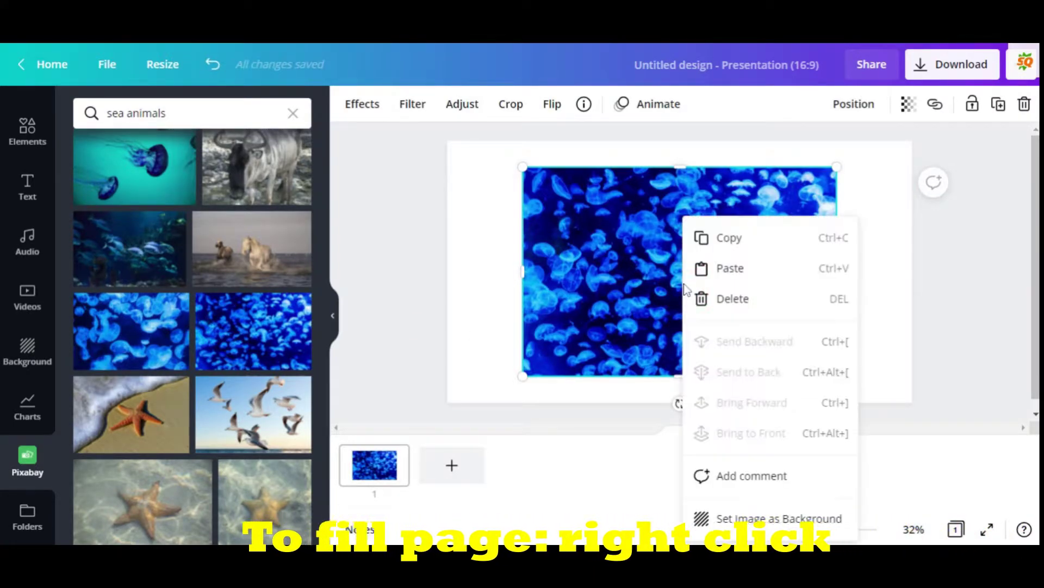
click(758, 520)
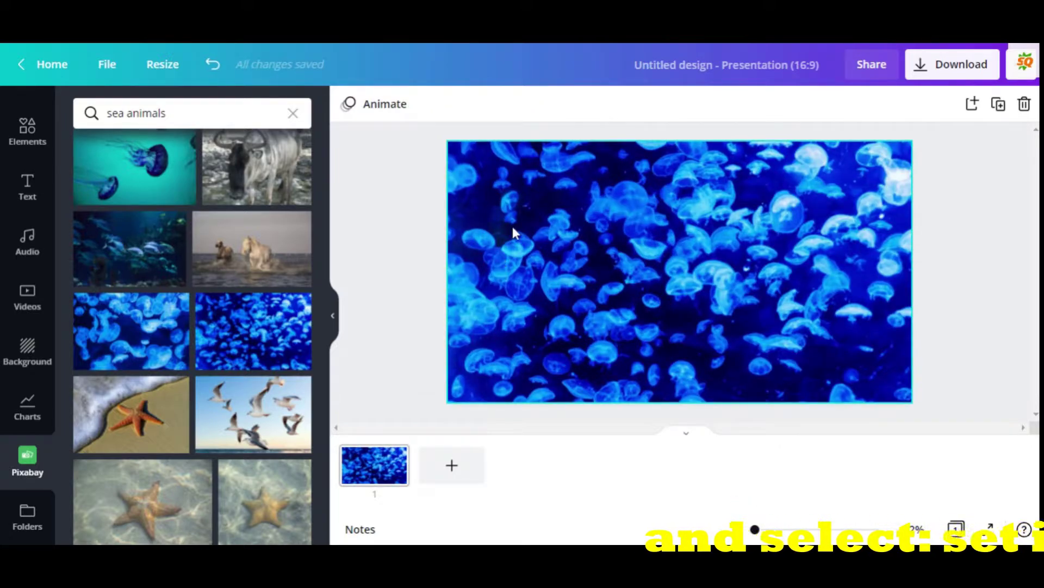
Add a heading to the page reading "Sea Animals are Awesome"
click(26, 182)
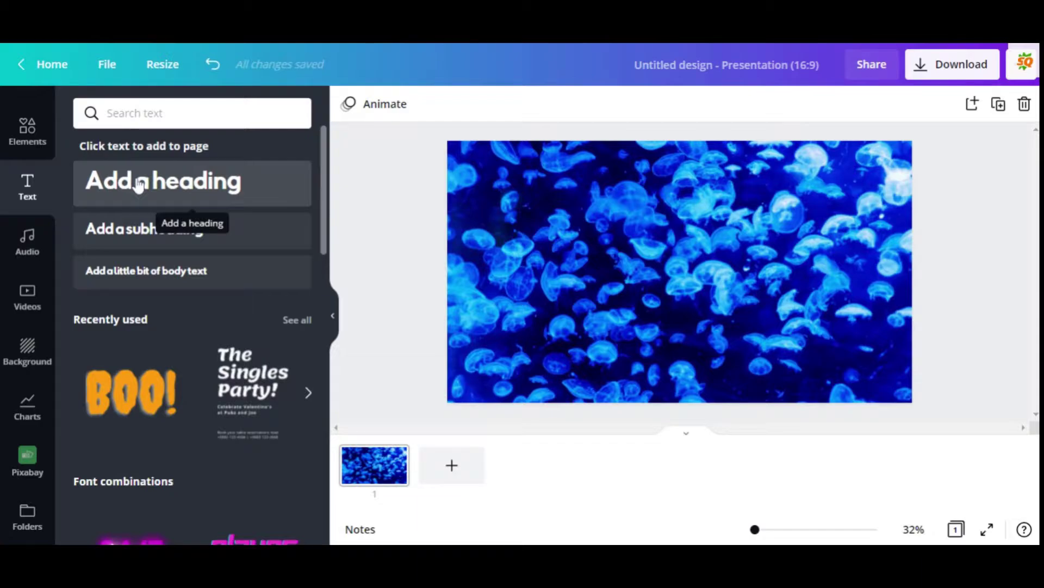
click(140, 186)
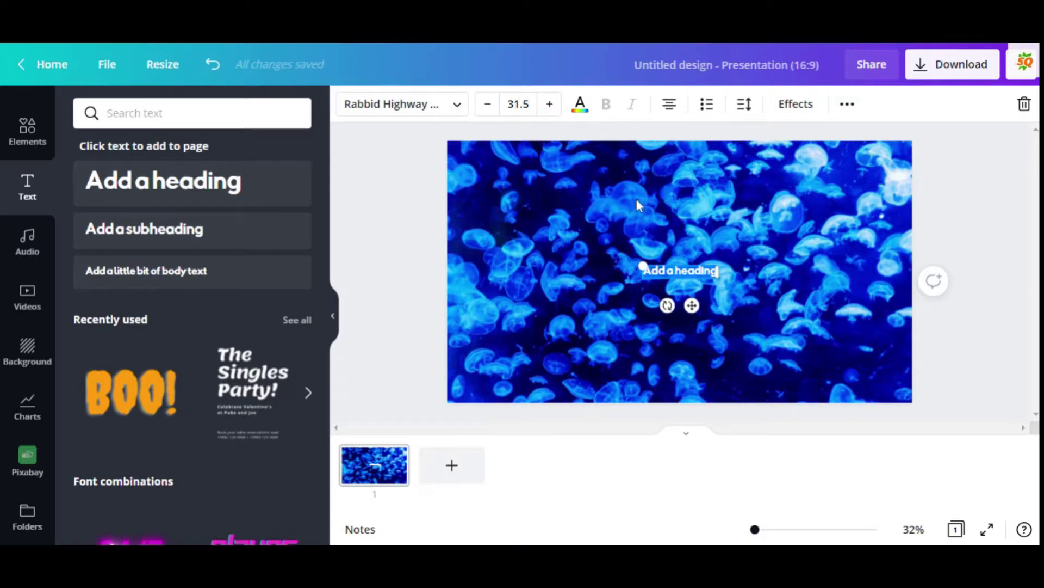
text(Sec)
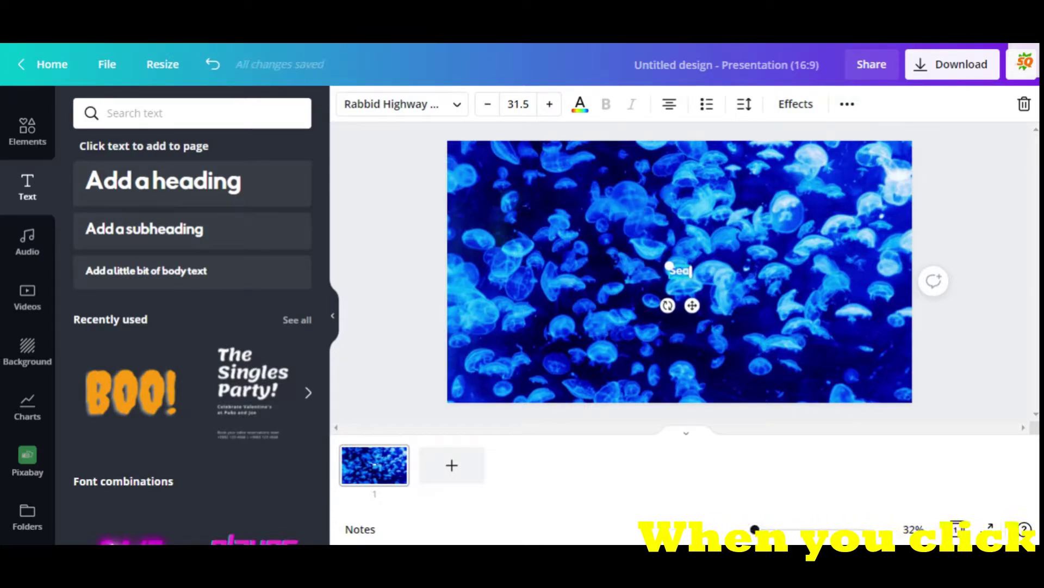
text( Animals)
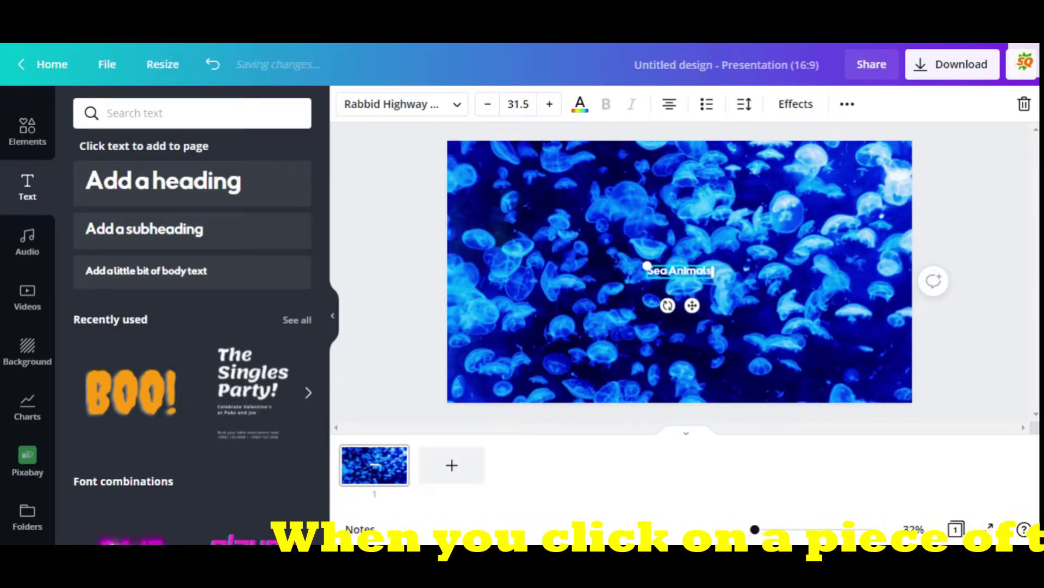
text( are Awesome)
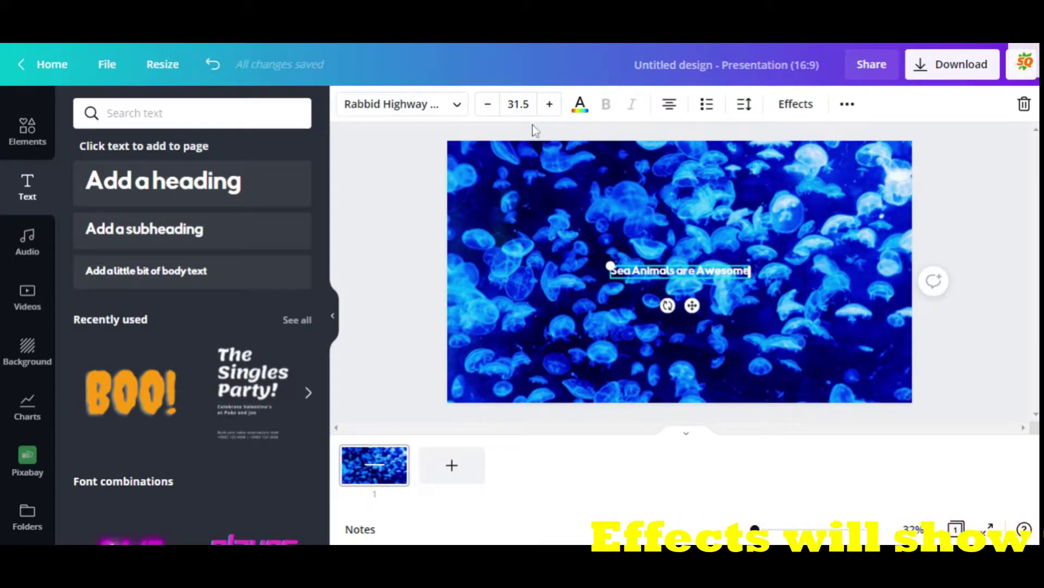
Set the heading's font size to 100 and its text color to black
click(518, 104)
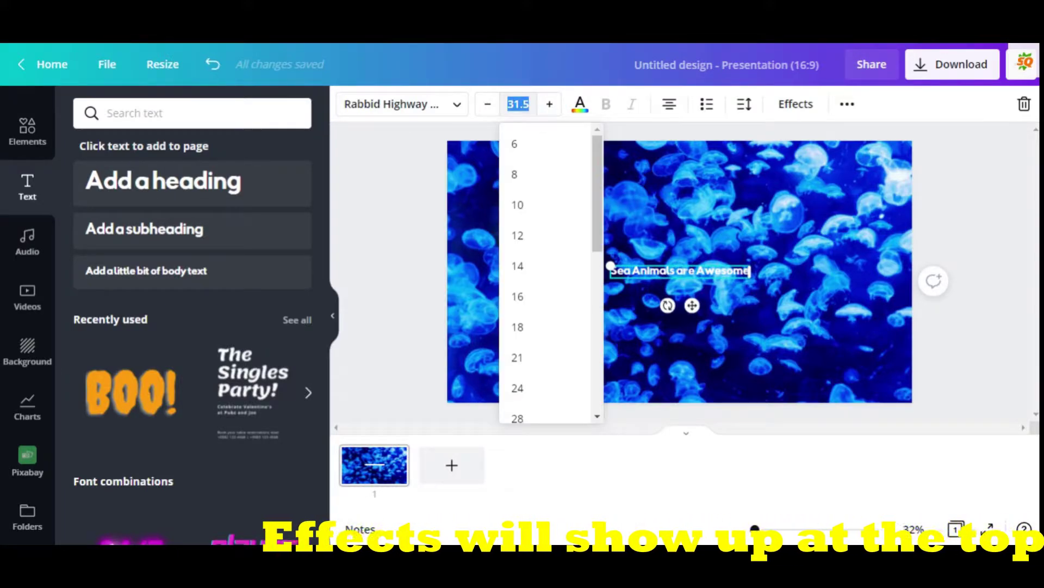
text(100)
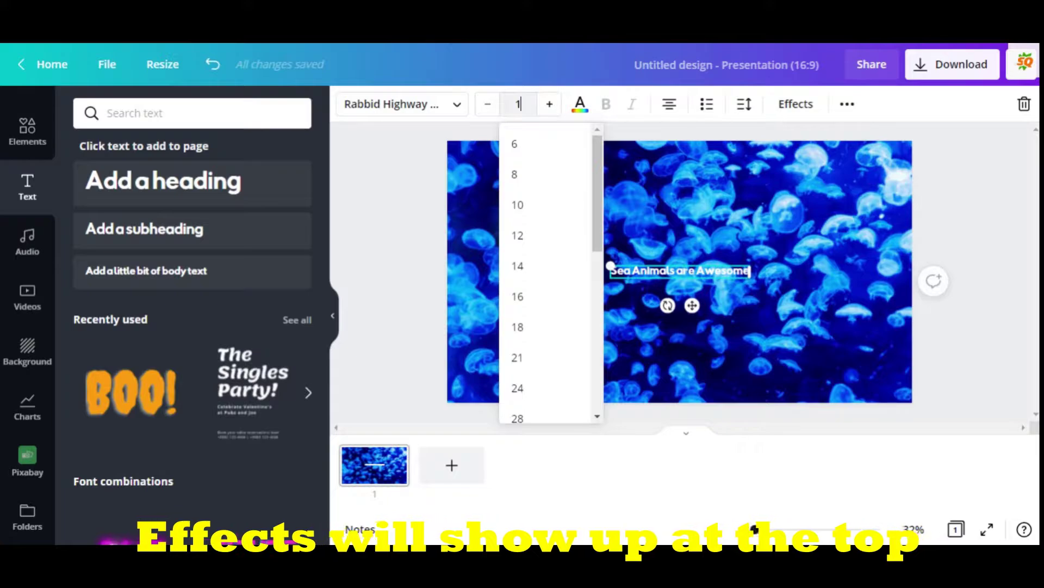
key(Return)
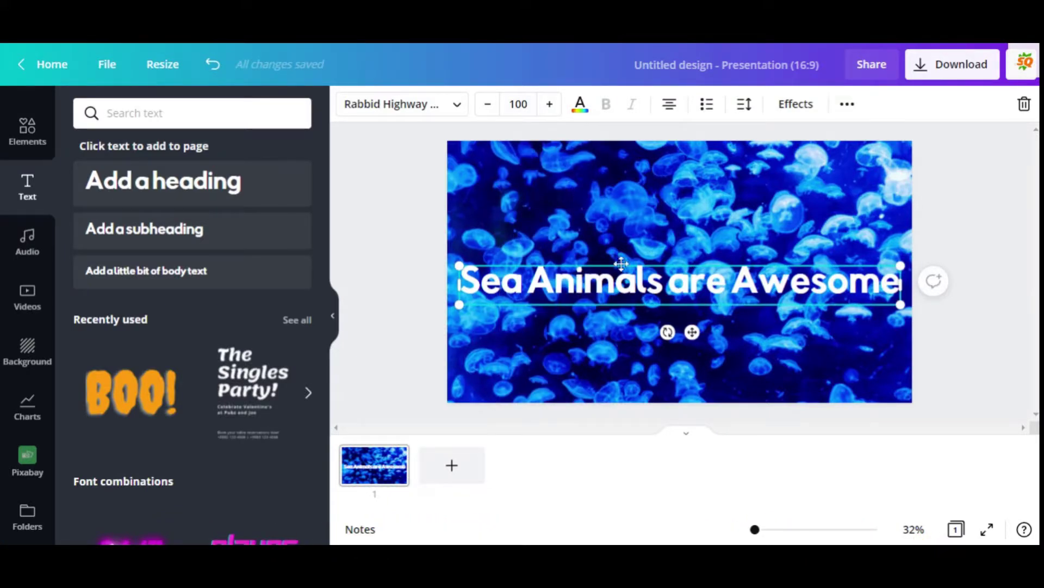
click(581, 104)
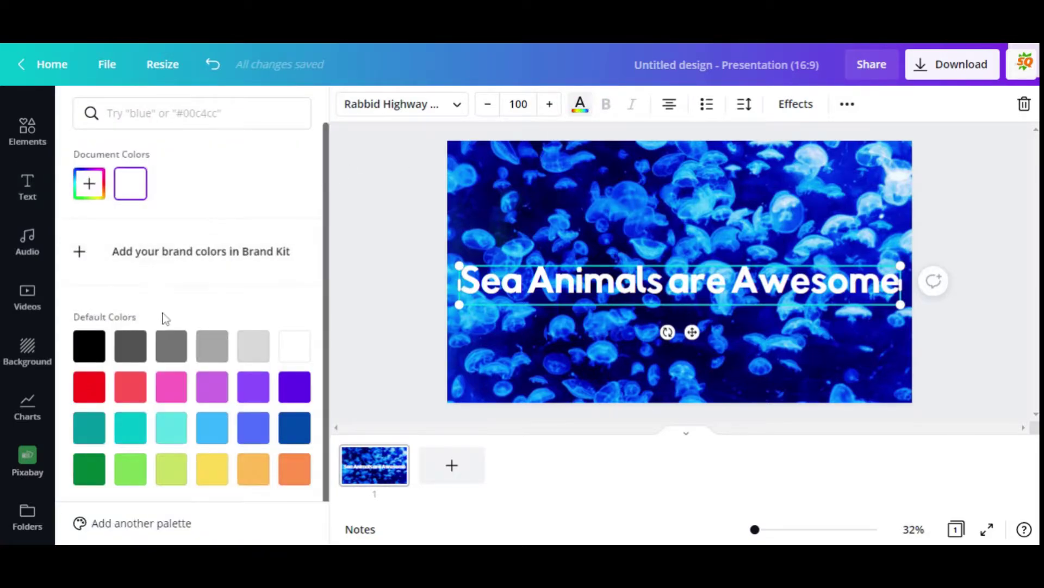
click(89, 348)
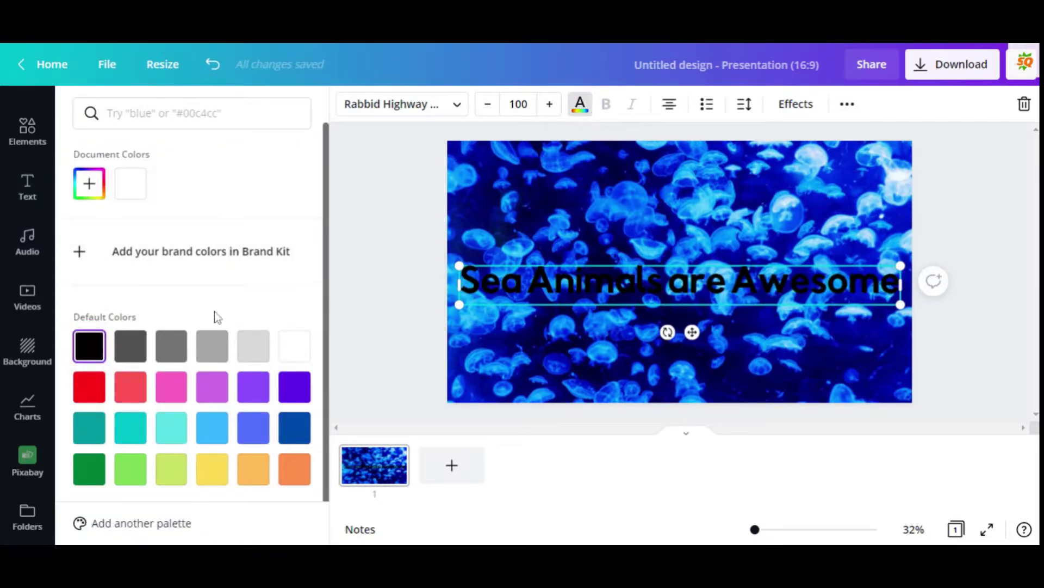
Apply the Splice effect to the heading with an offset of 0 and a thickness of 80
click(795, 106)
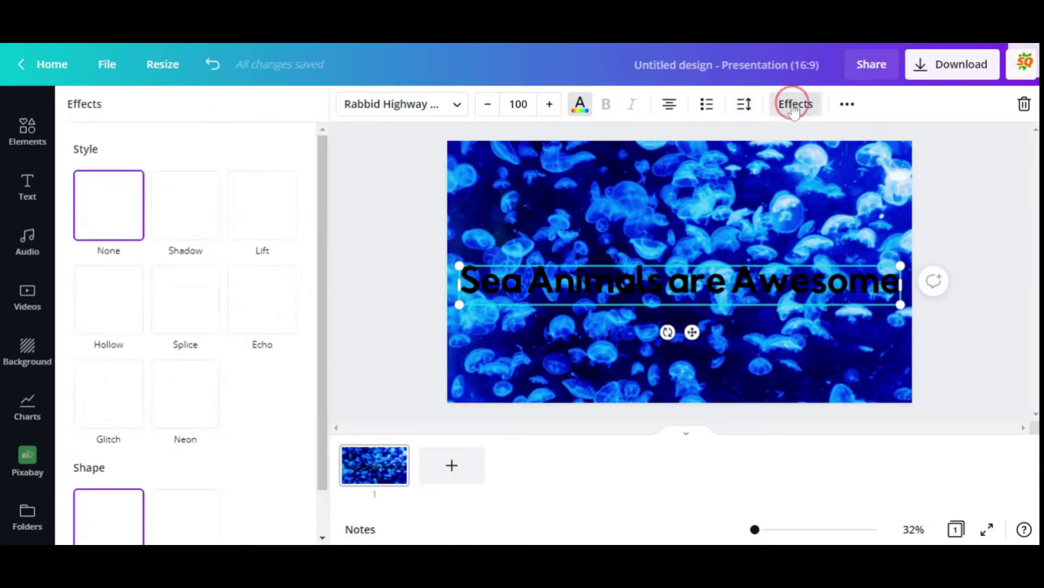
click(189, 310)
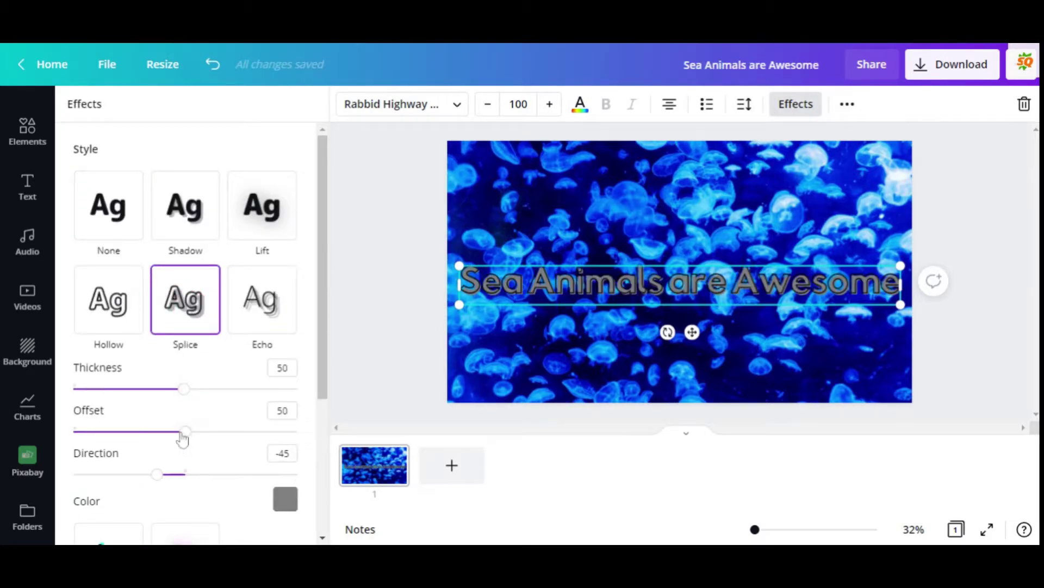
drag(188, 436, 82, 440)
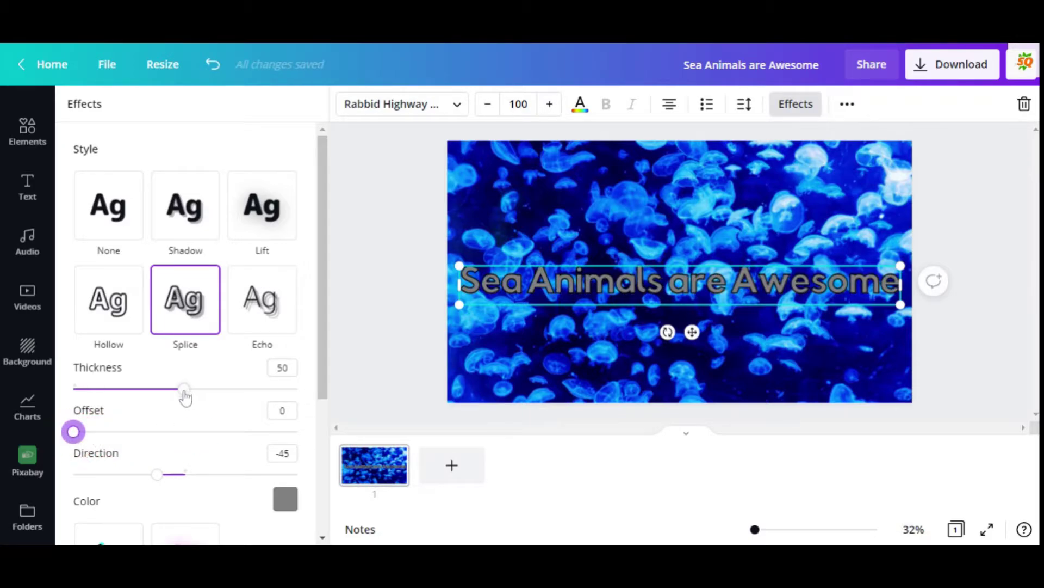
drag(185, 390, 255, 391)
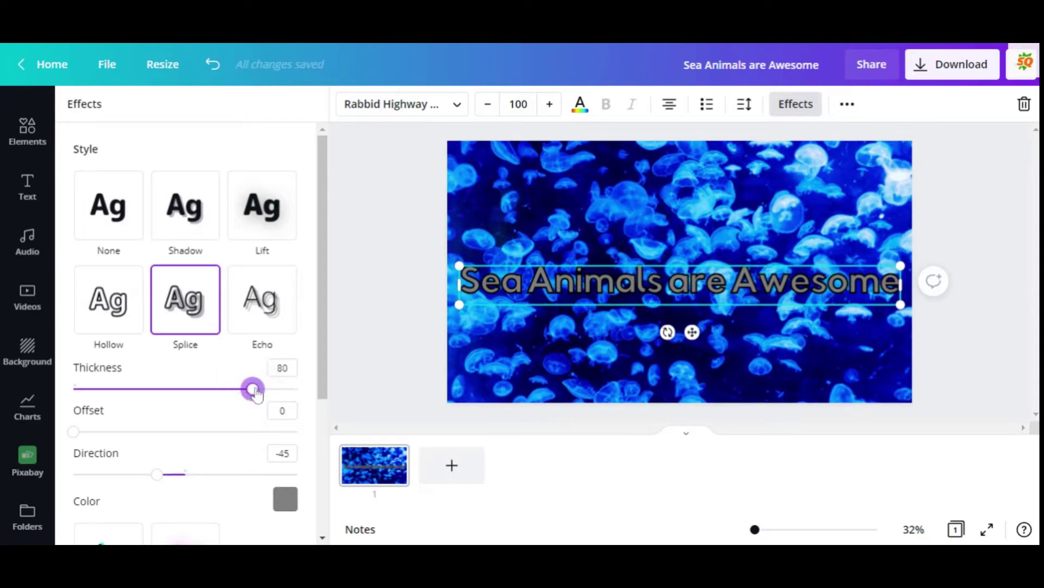
Try light gray, red and yellow as the Splice color of the heading, and settle on white
click(284, 504)
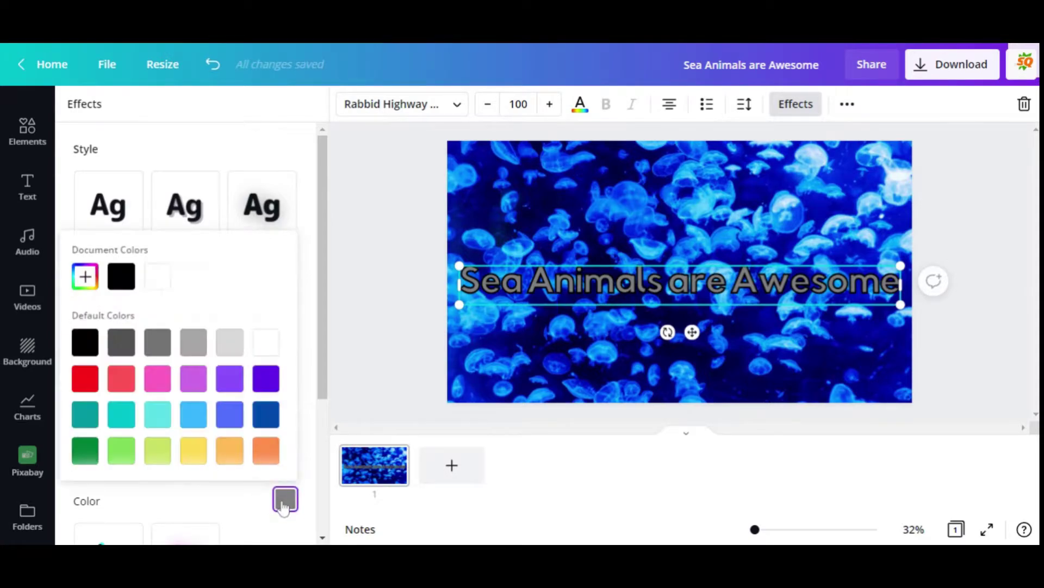
click(232, 350)
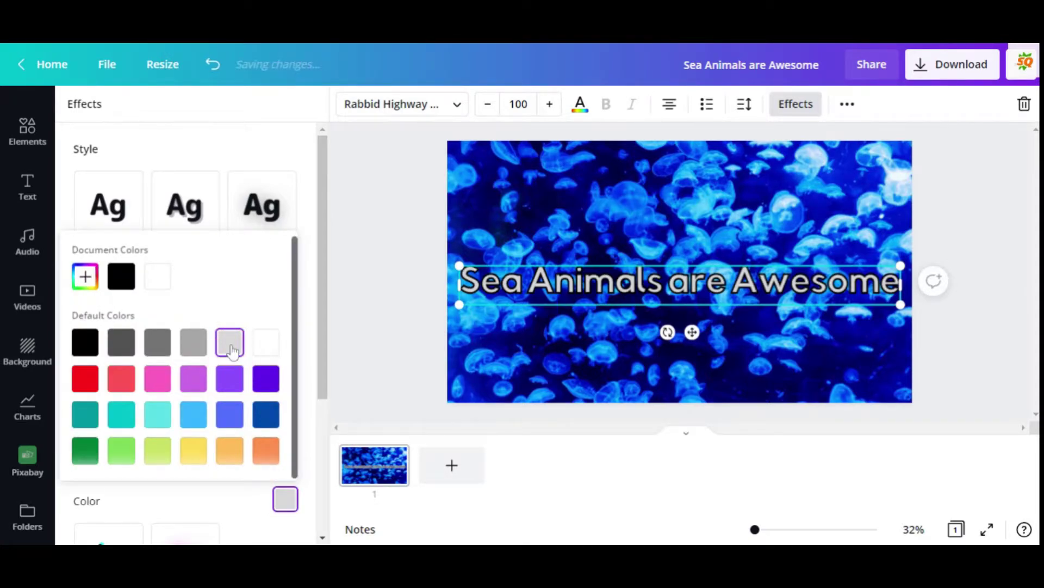
click(85, 379)
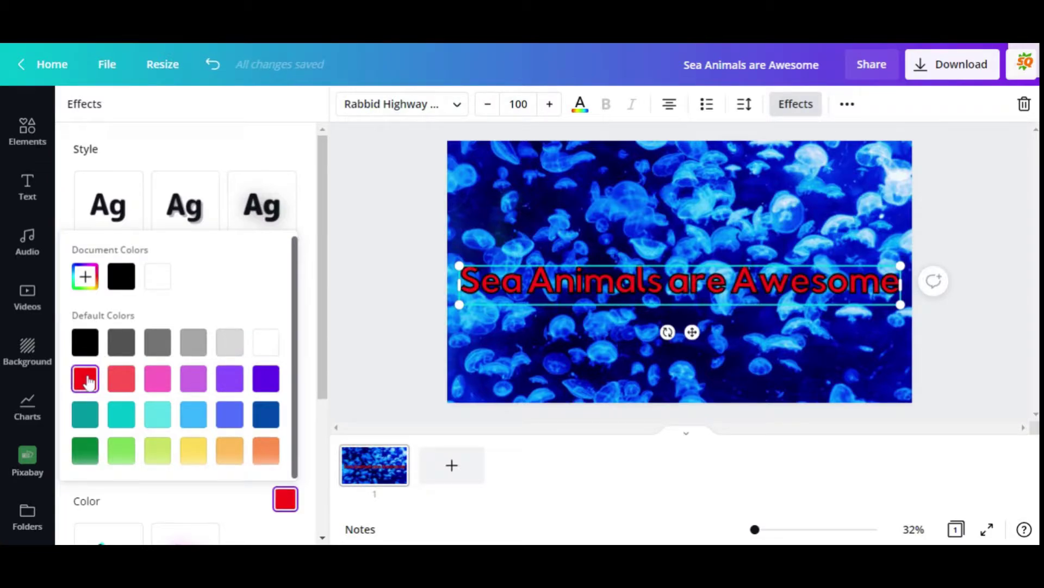
click(189, 452)
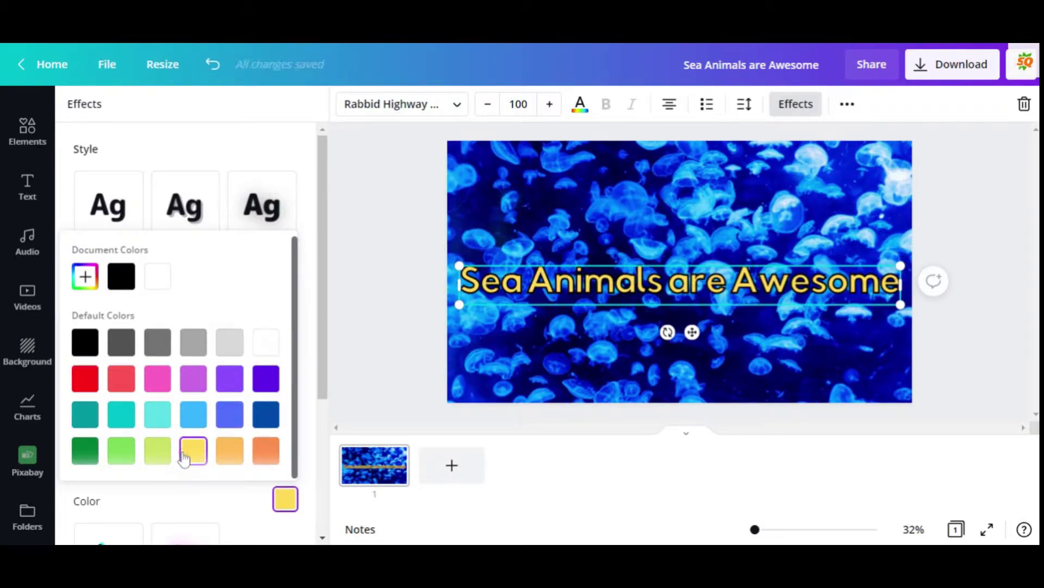
click(232, 342)
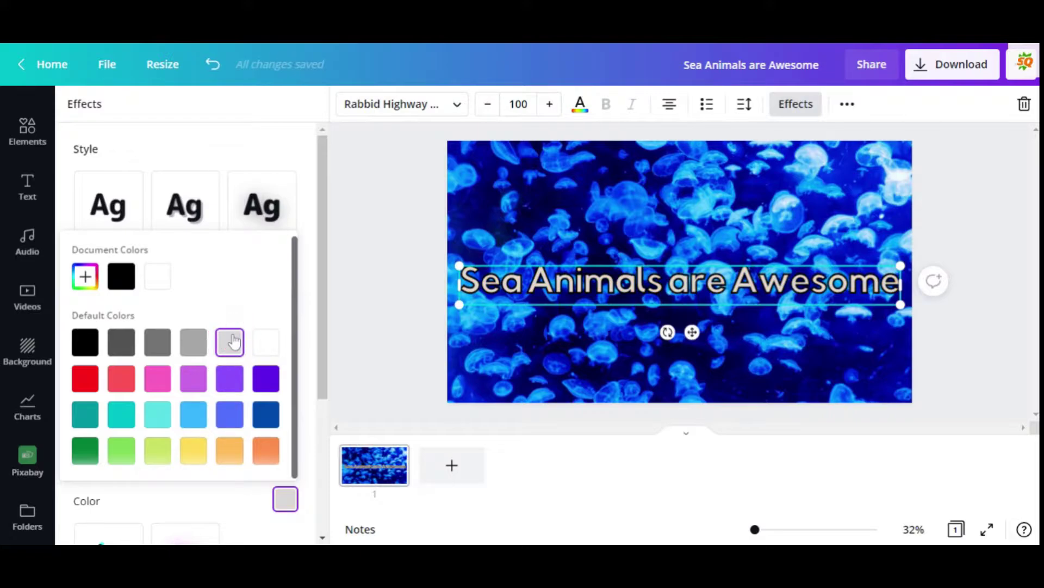
click(264, 349)
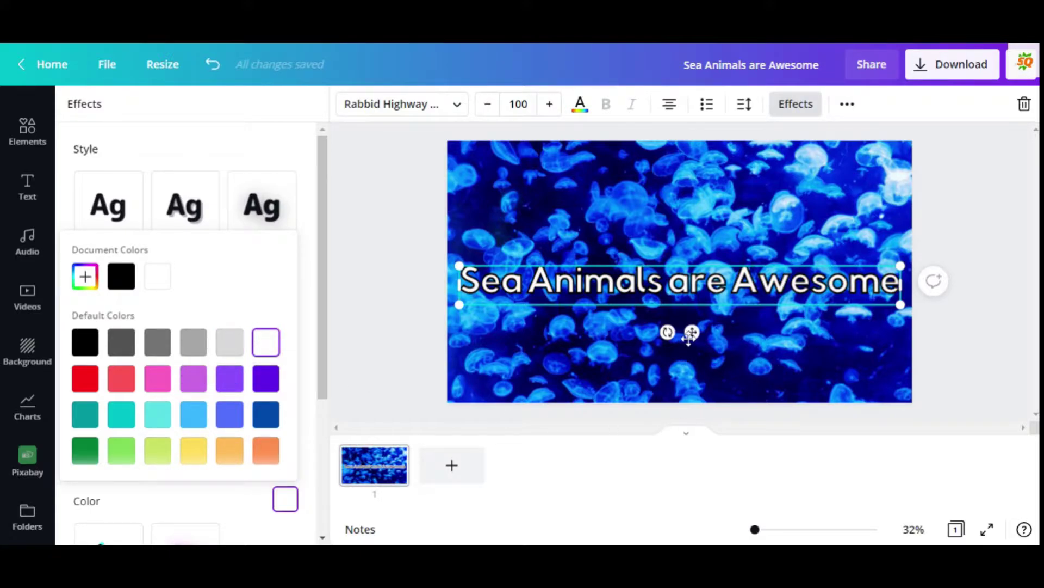
Move the outlined heading to the upper part of the page and delete it
drag(693, 333, 694, 236)
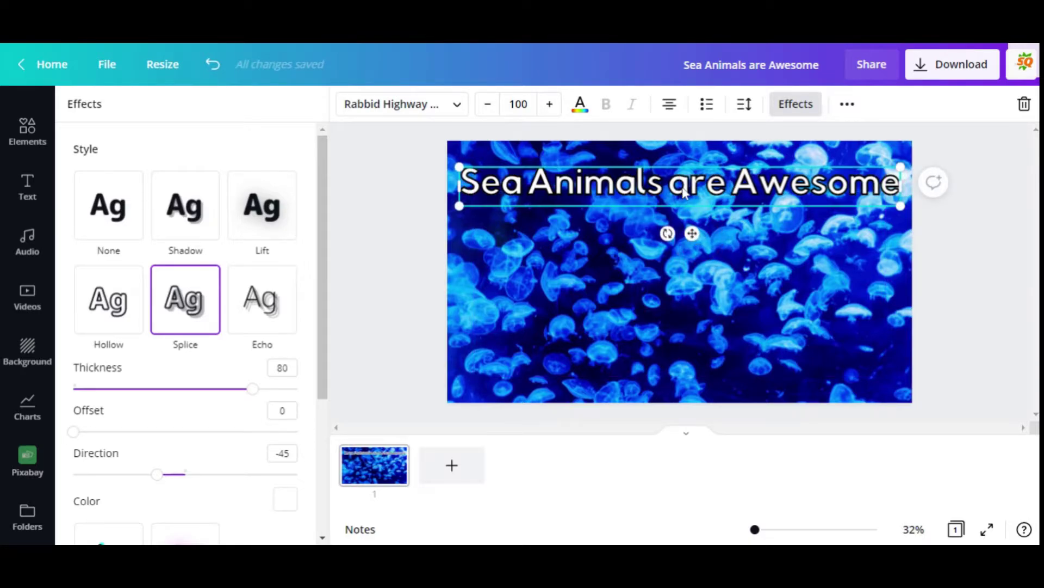
right_click(683, 192)
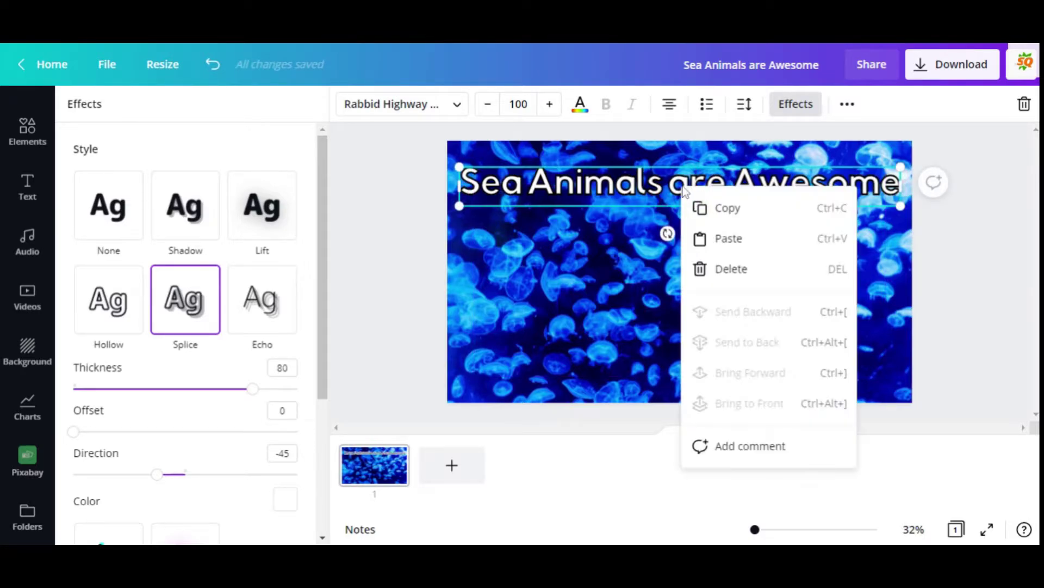
click(731, 270)
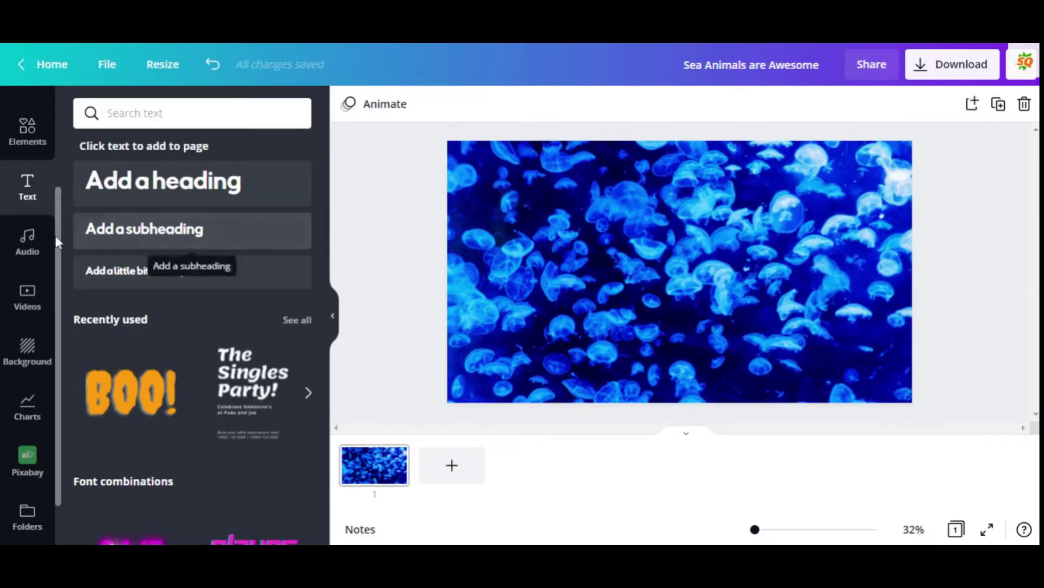
Browse the elements library and add a rounded square with a border from the Shapes collection to the page
click(28, 129)
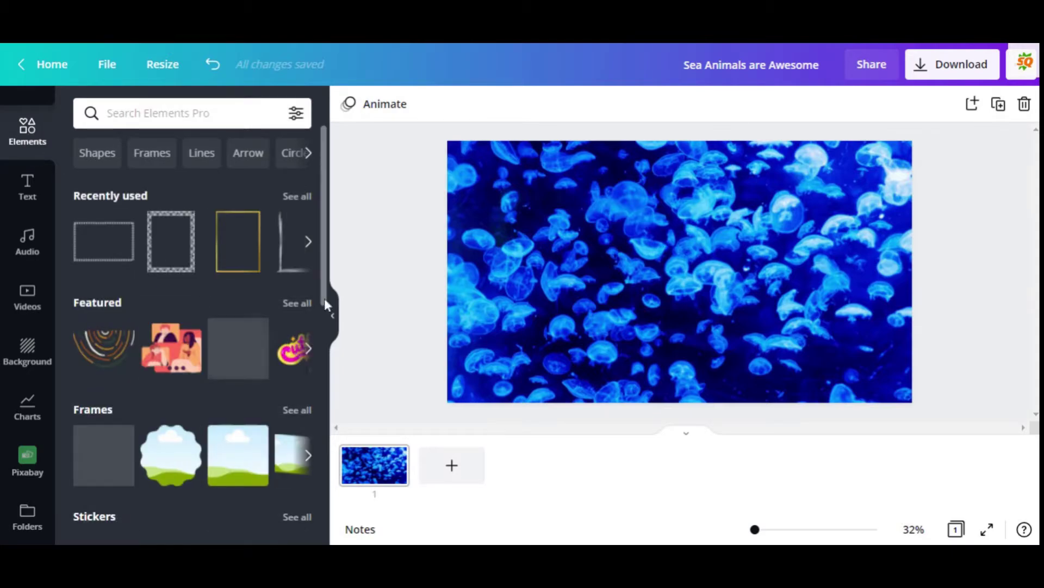
drag(326, 209, 335, 284)
scroll(326, 280, down, 10)
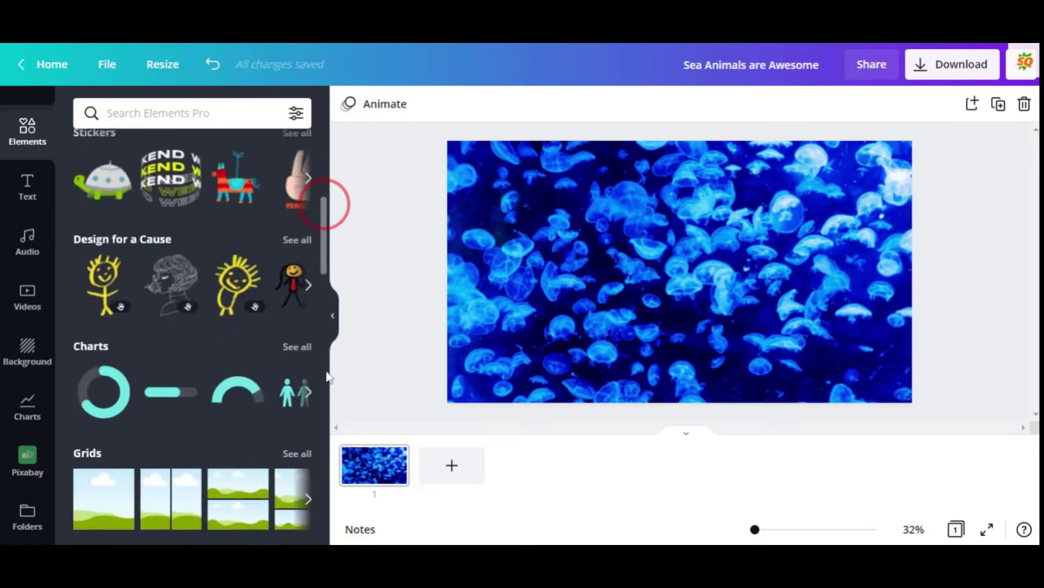
scroll(338, 409, down, 5)
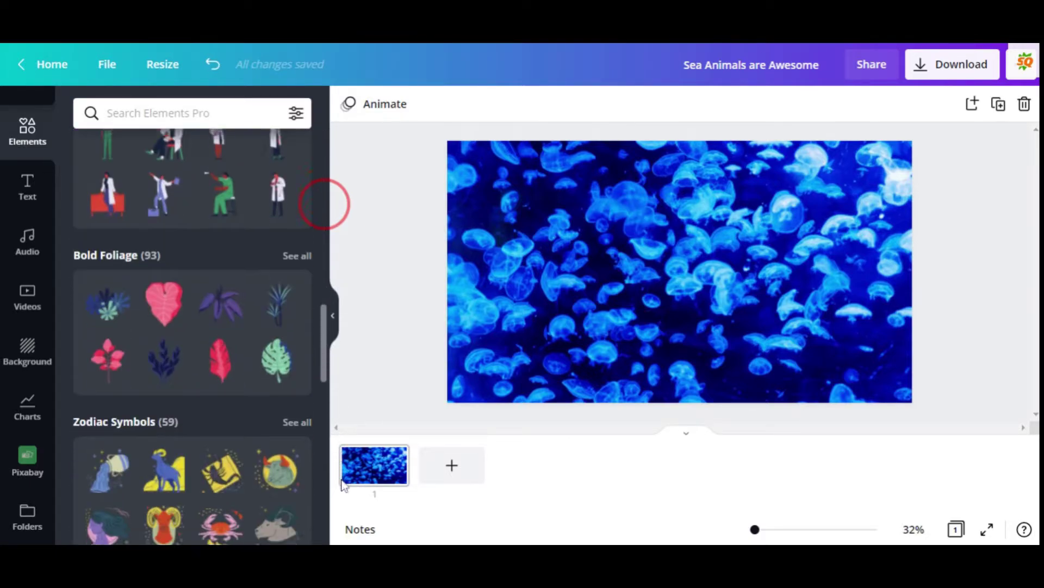
scroll(346, 396, up, 10)
scroll(365, 315, up, 3)
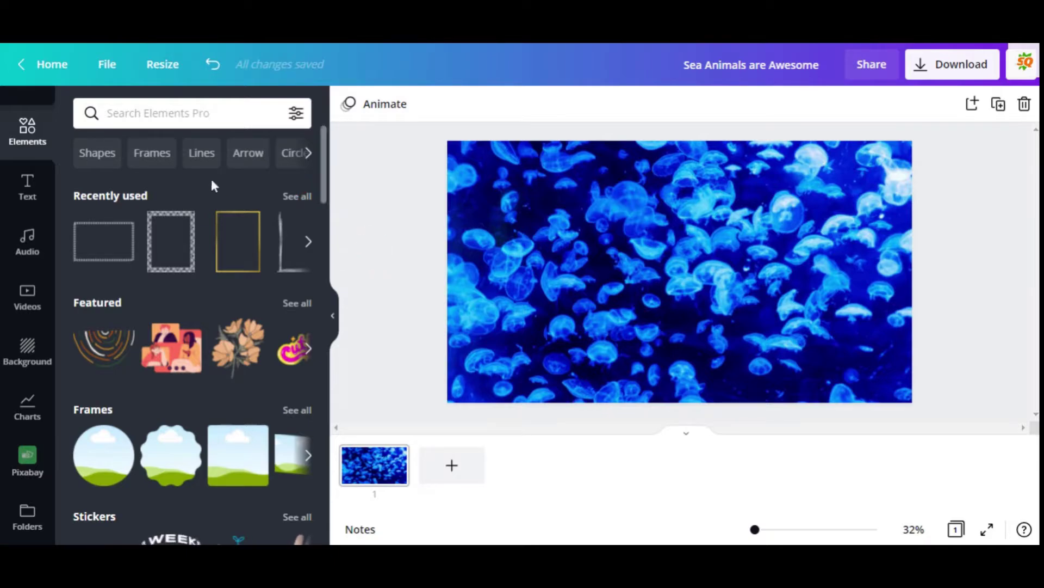
click(98, 154)
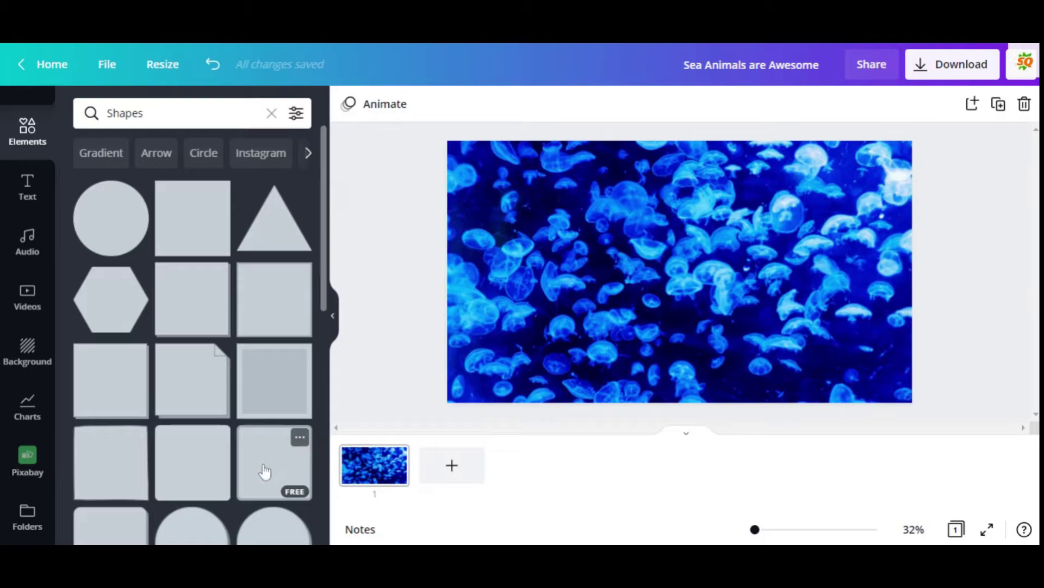
click(265, 472)
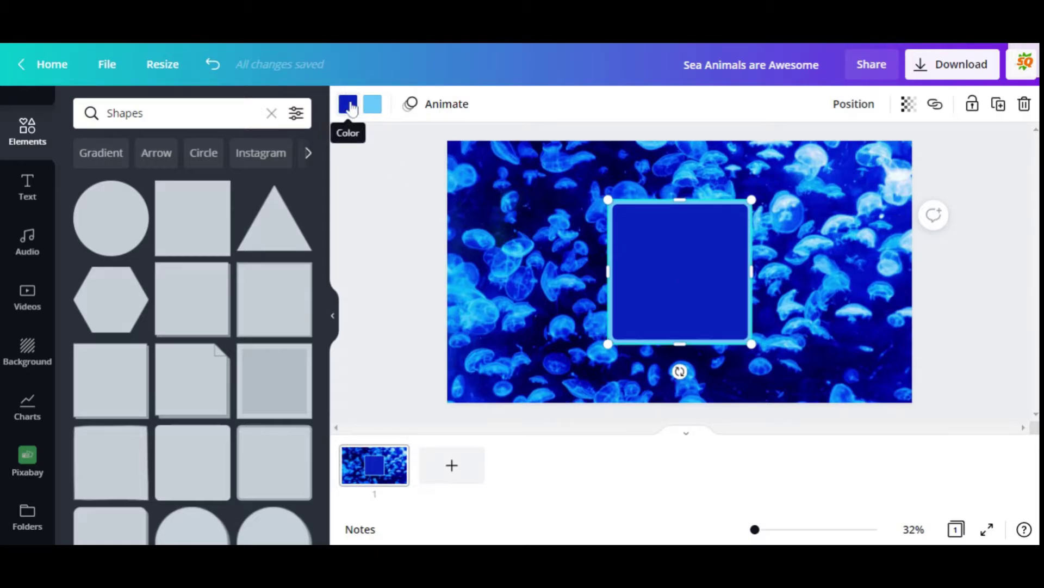
Color the rounded square's fill light gray (#d9d9d9) and its border a medium gray
click(349, 105)
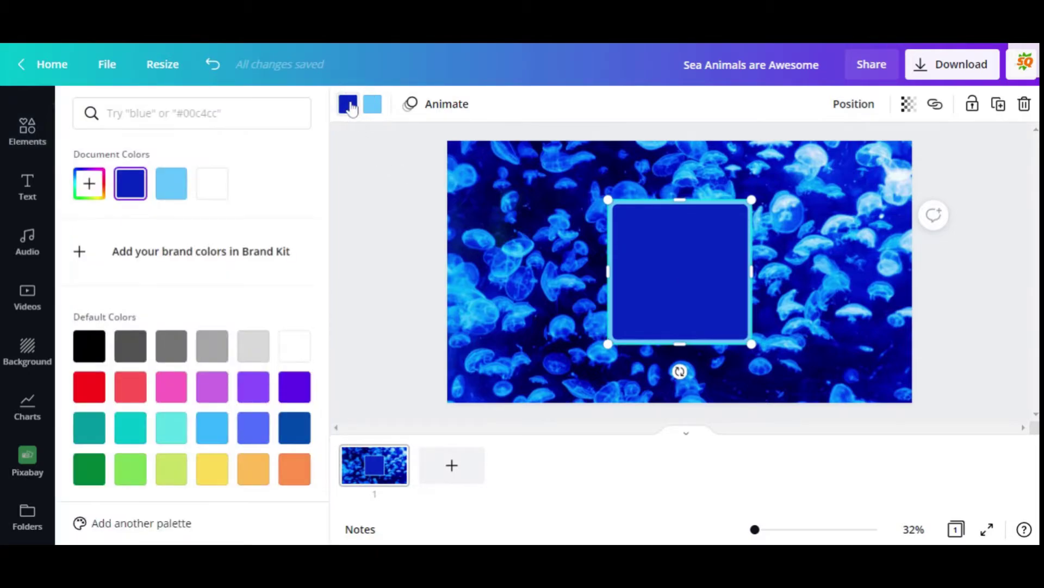
click(254, 348)
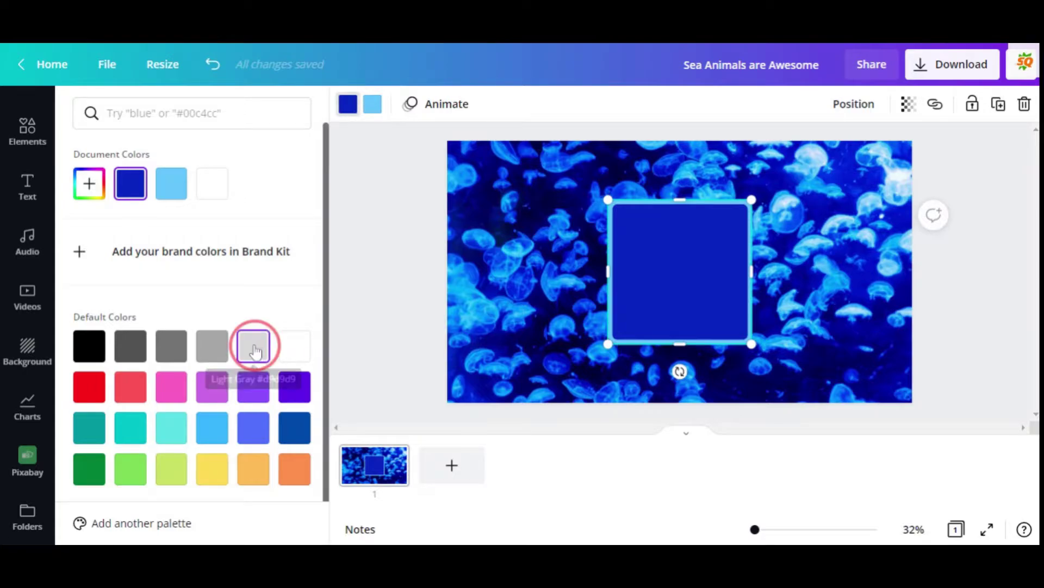
click(378, 105)
click(211, 350)
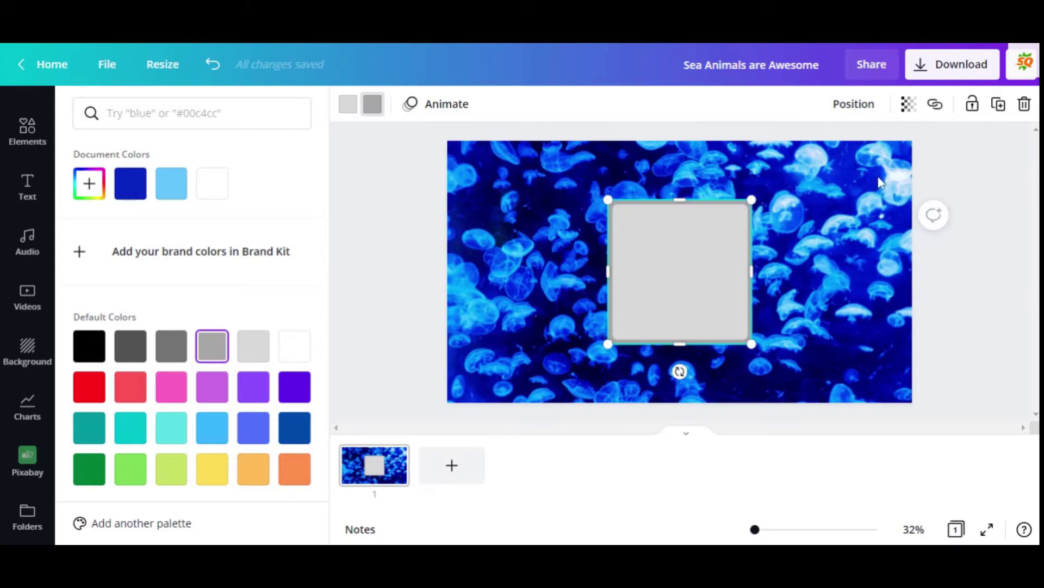
Set the gray square's transparency to 85
click(907, 110)
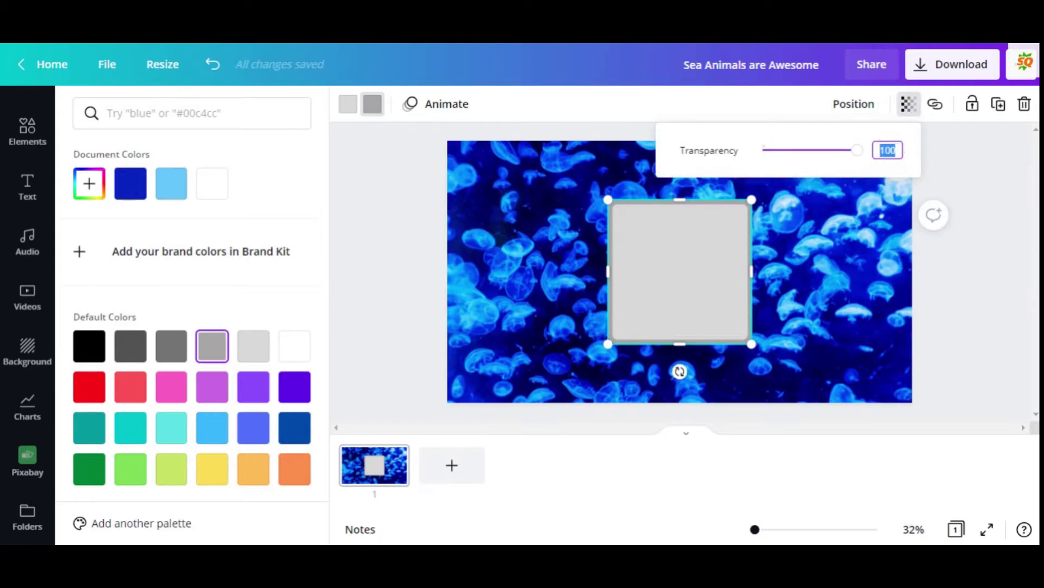
text(85)
key(Return)
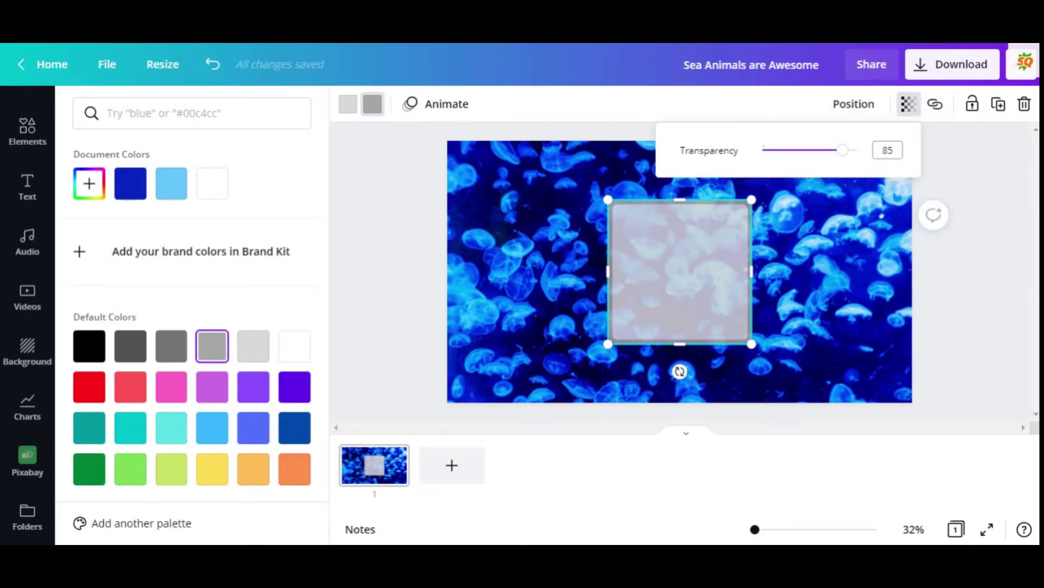
click(682, 256)
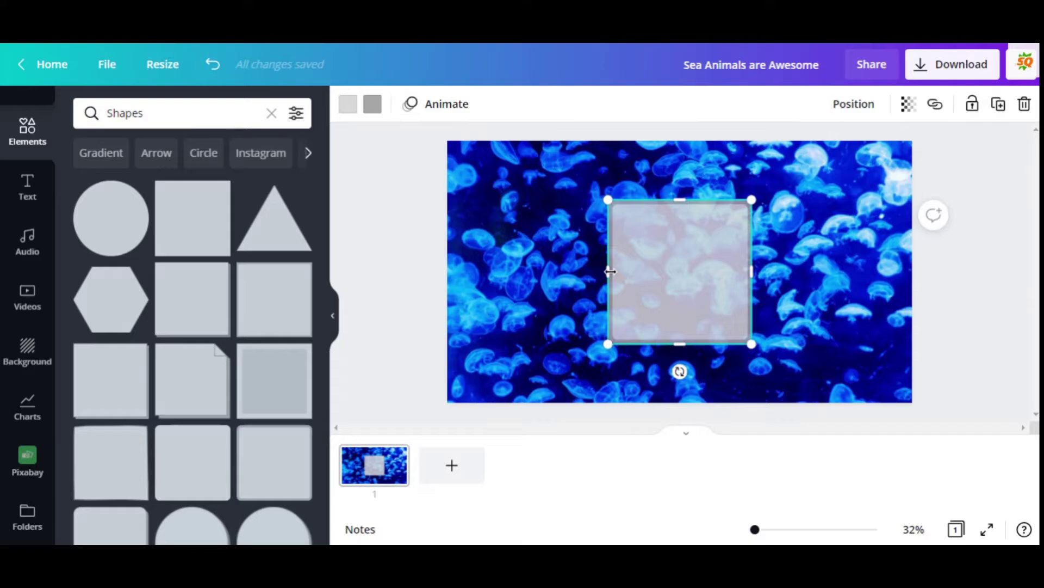
Stretch the gray square sideways to nearly the page width and reduce its height to form a thin banner
drag(608, 271, 473, 273)
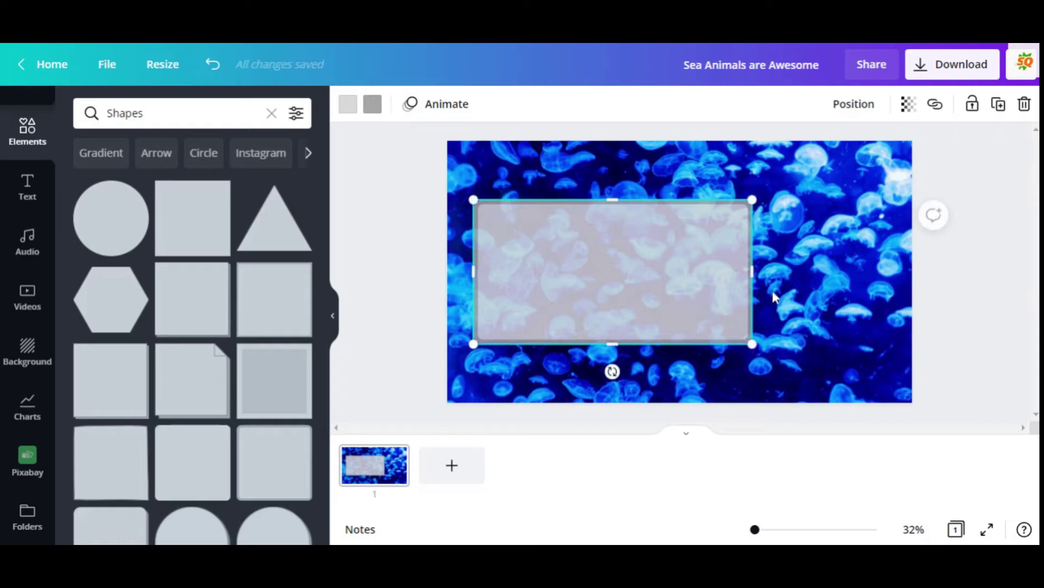
drag(749, 277, 885, 243)
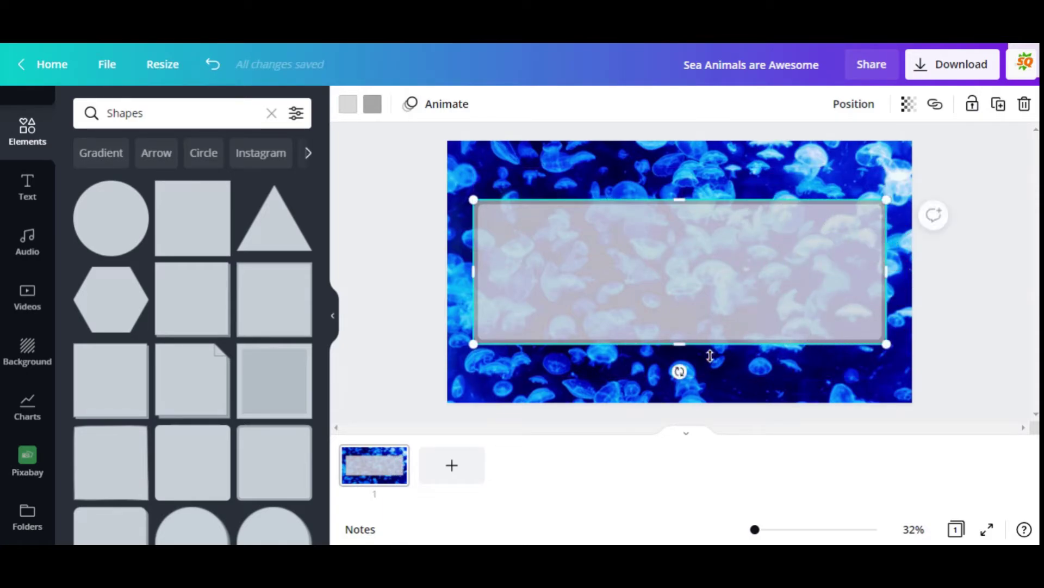
drag(679, 344, 673, 243)
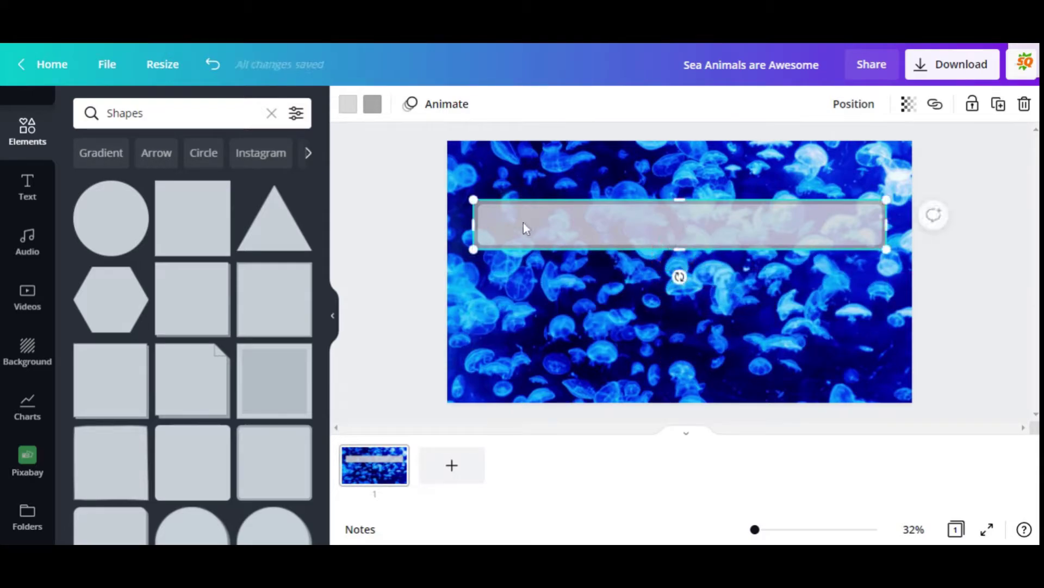
Add a new heading to the page reading "Sea Animals are Awesome"
click(28, 187)
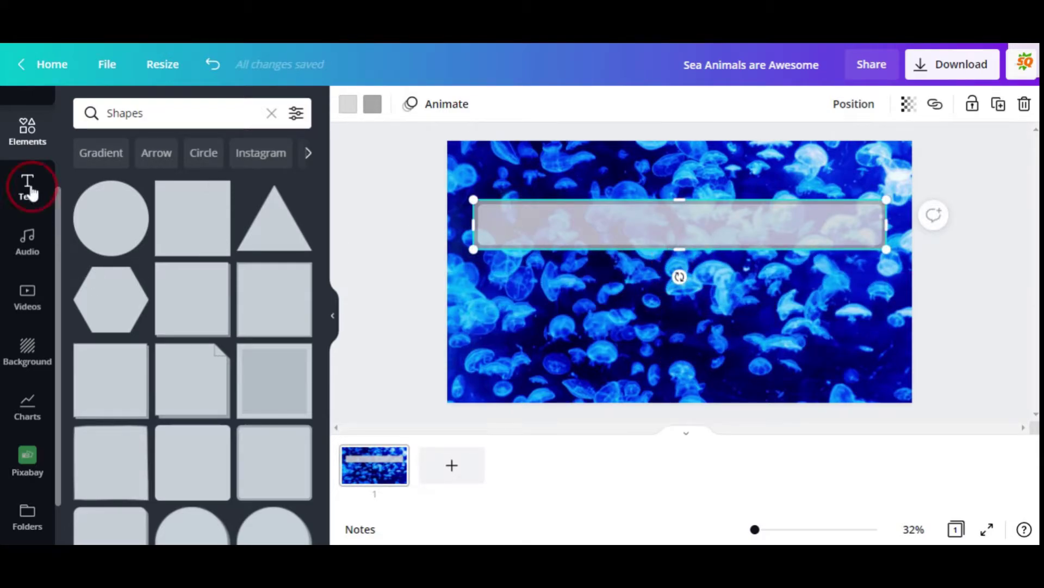
click(162, 185)
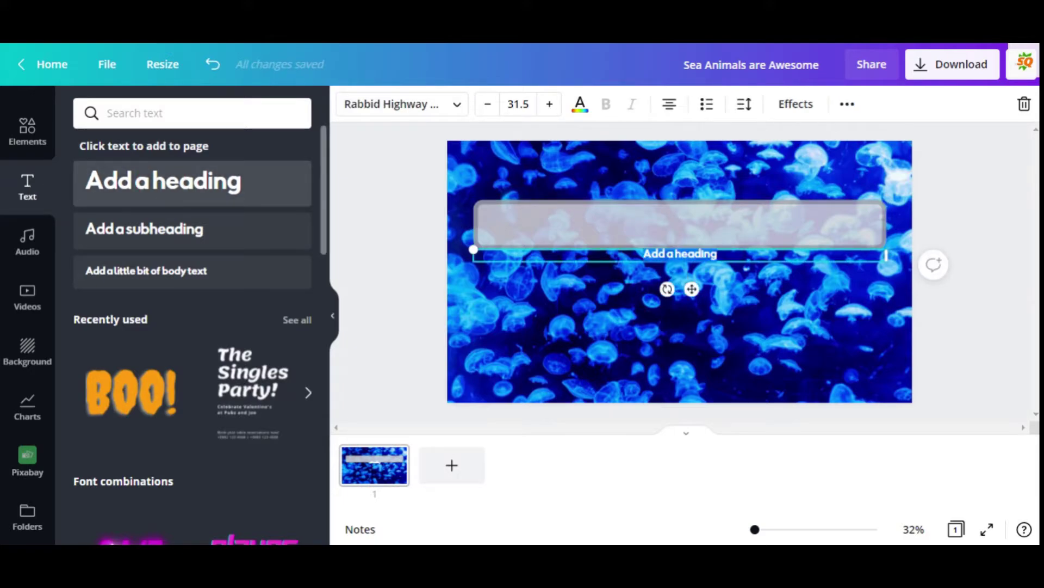
text(Sea ANi)
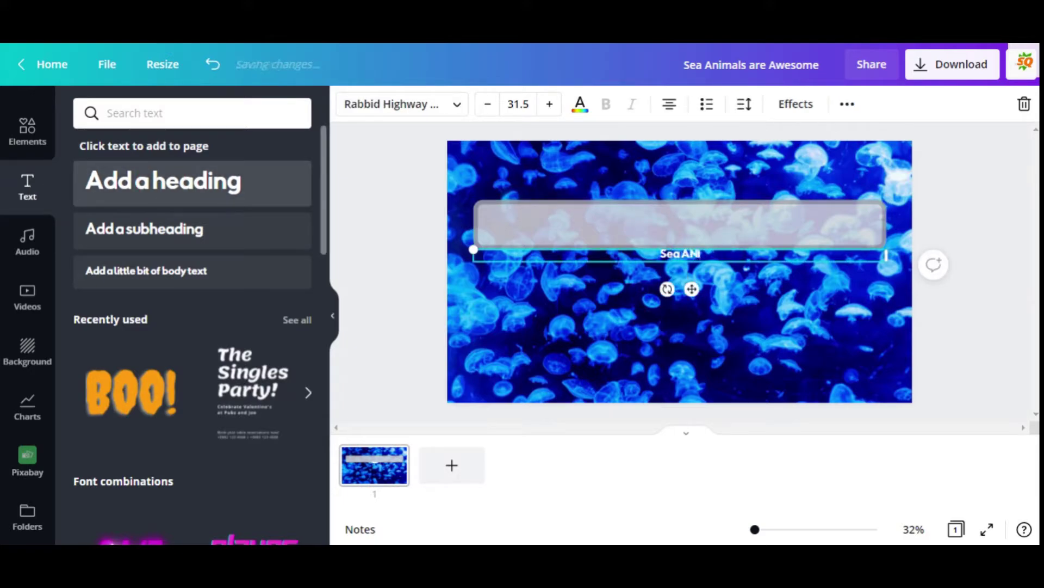
text(m)
key(BackSpace)
key(BackSpace)
key(BackSpace)
text(nimal)
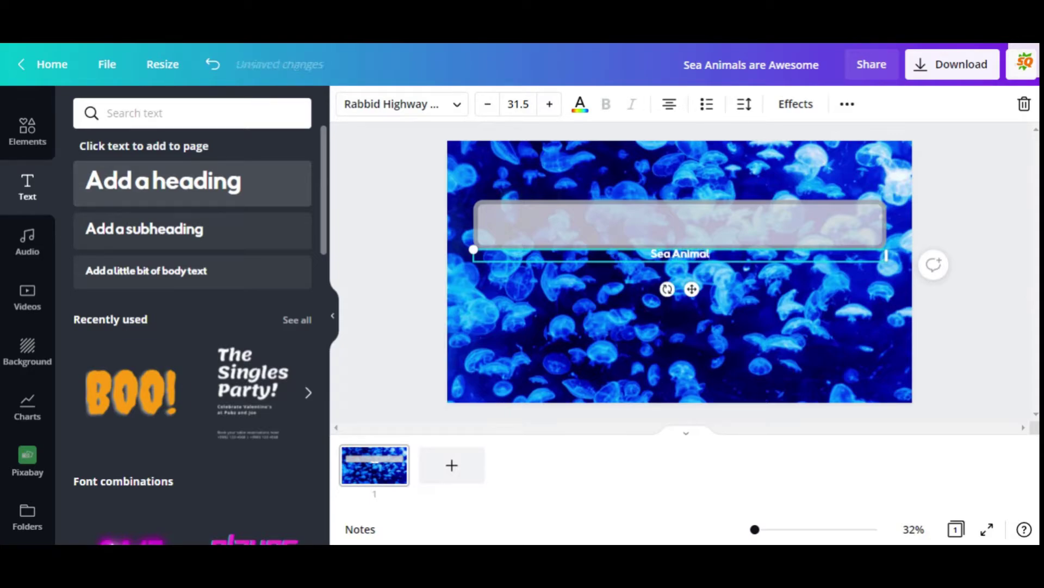
text(s are Aw)
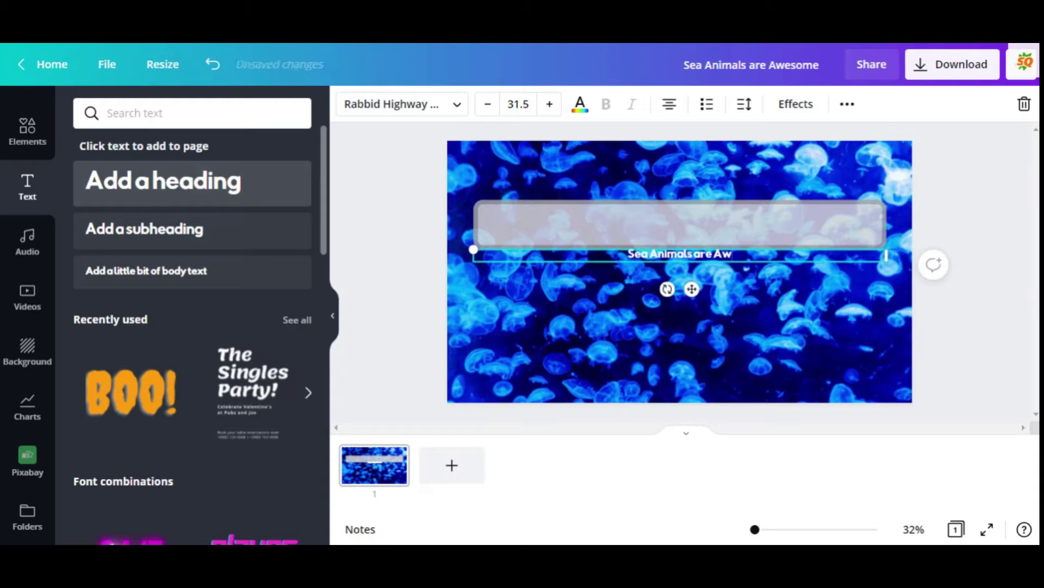
text(esome)
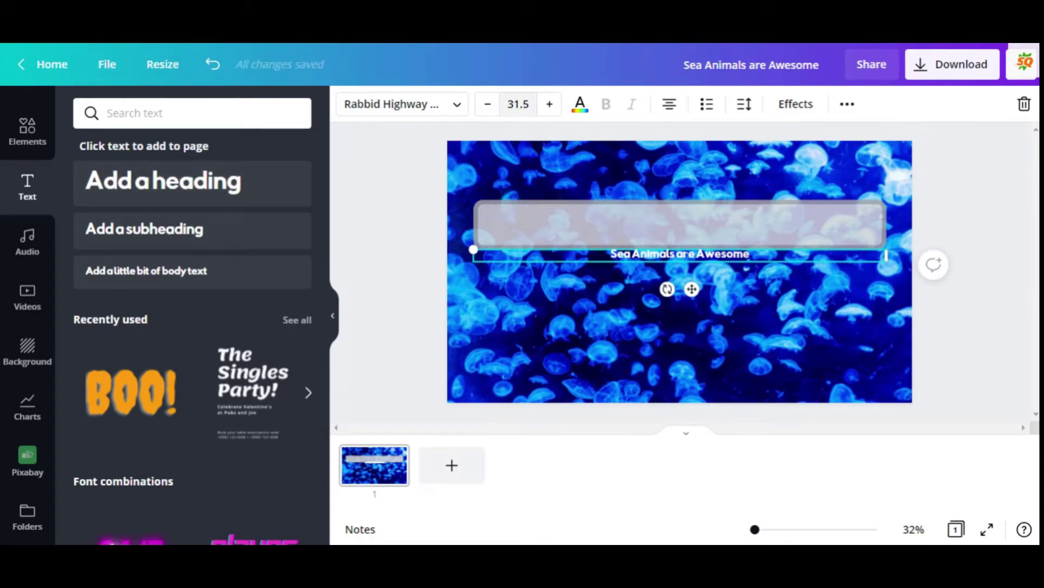
Set the new heading's font size to 100
click(533, 106)
text(1)
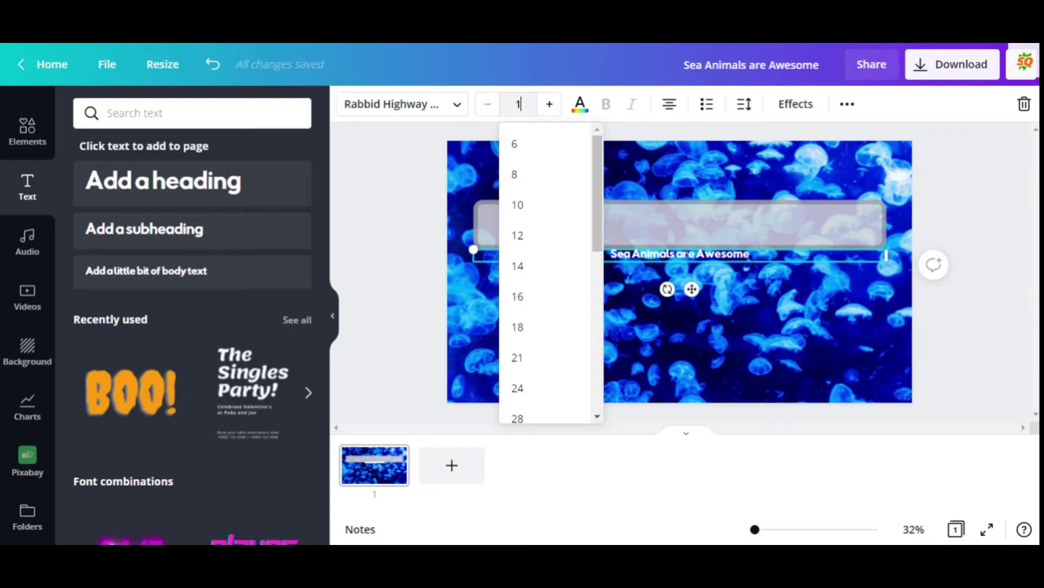
text(00)
key(Return)
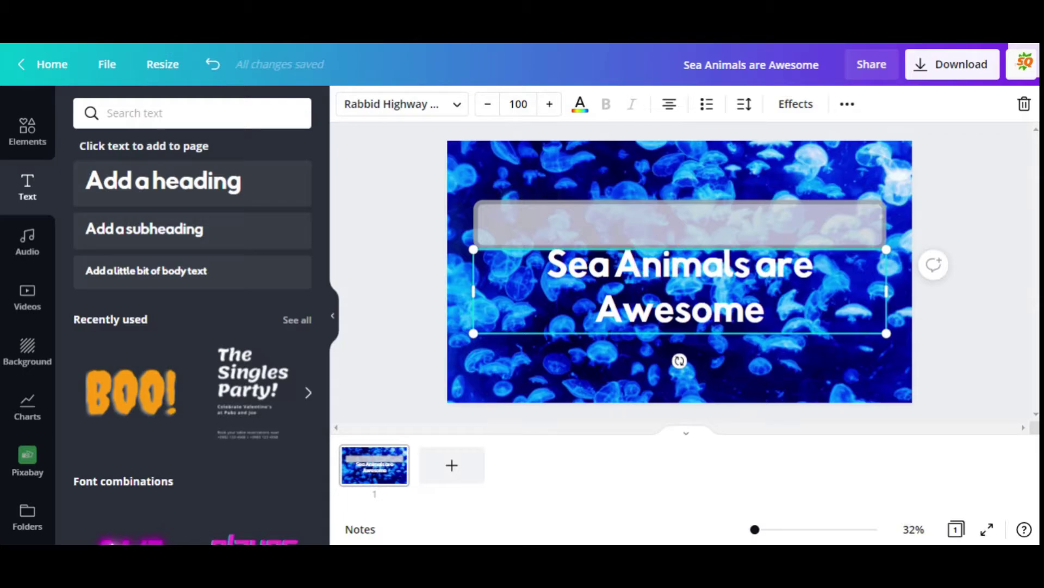
Position the heading over the gray banner and resize the banner to fit closely around the two lines of text
mouse_move(631, 247)
mouse_down()
mouse_move(633, 209)
mouse_move(631, 230)
mouse_up()
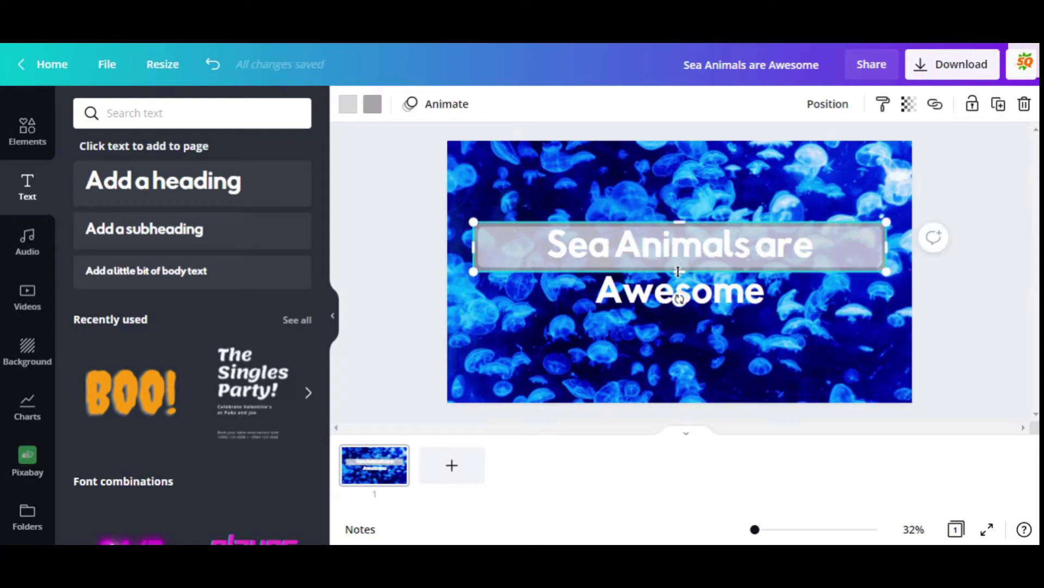
drag(678, 271, 685, 322)
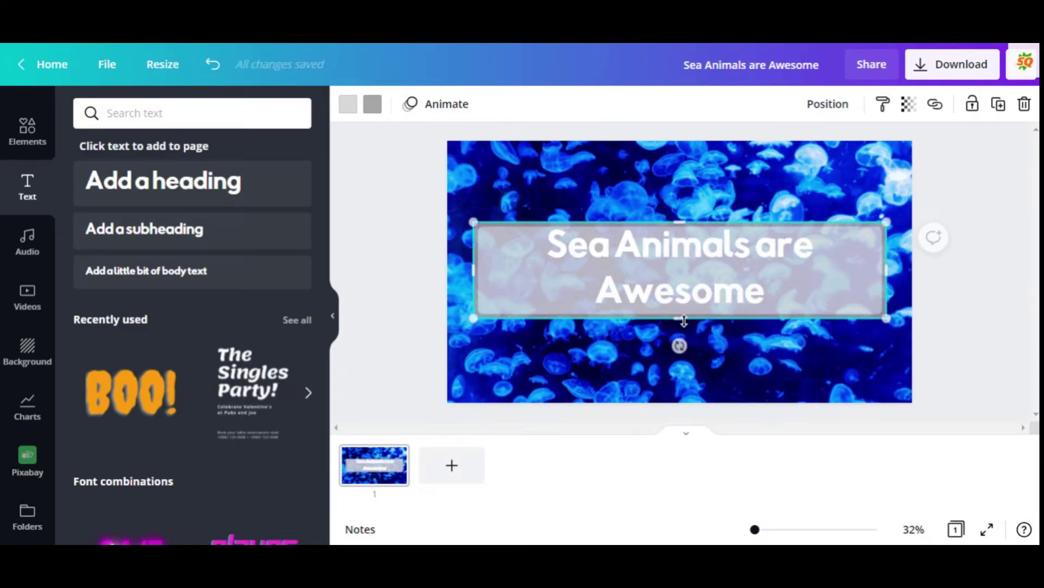
drag(474, 272, 526, 276)
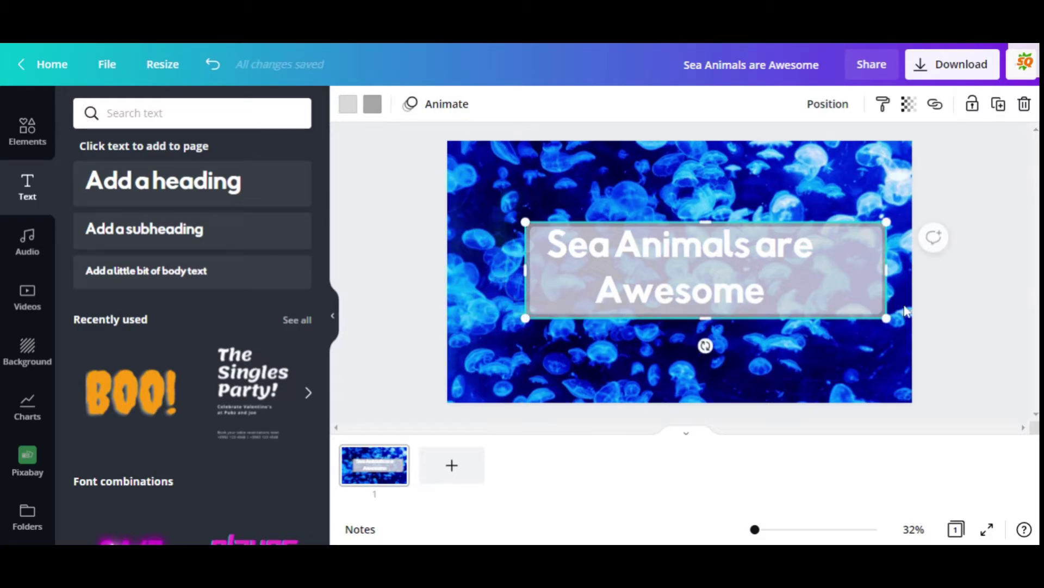
drag(883, 270, 836, 268)
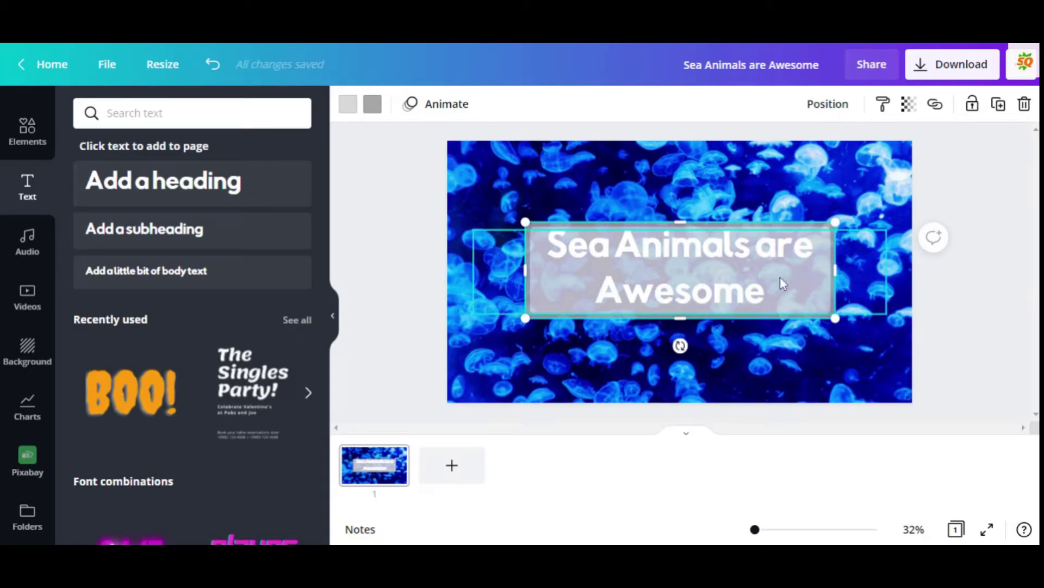
mouse_move(780, 278)
mouse_down()
mouse_move(790, 277)
mouse_move(780, 277)
mouse_up()
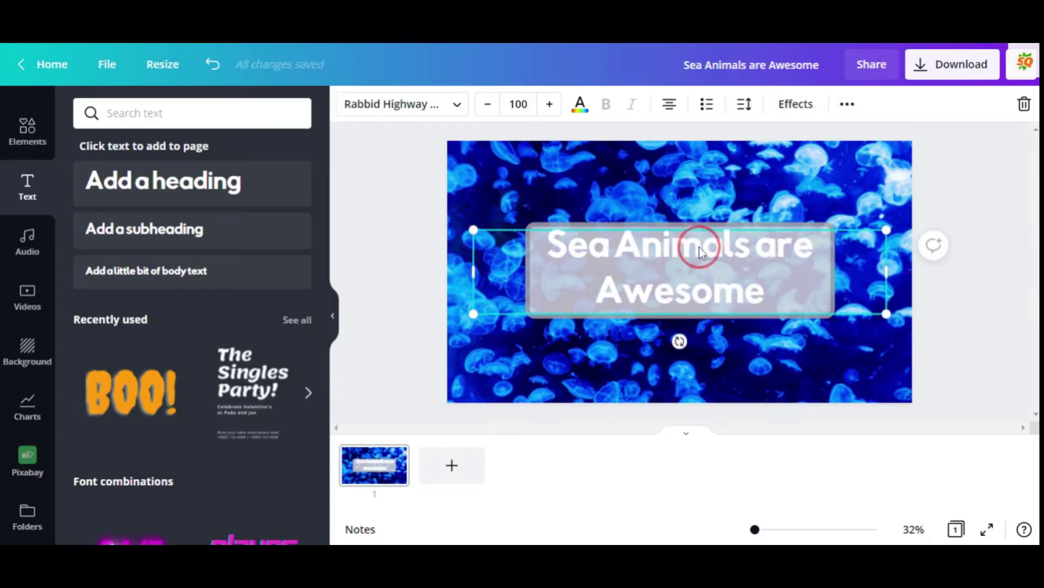
Change the heading's text color to dark gray
click(606, 181)
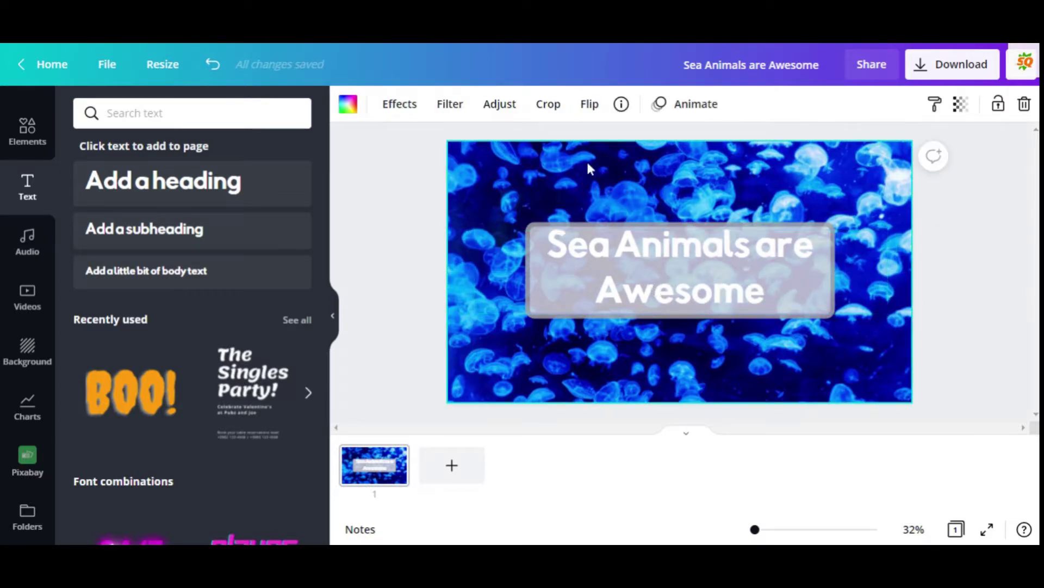
click(631, 241)
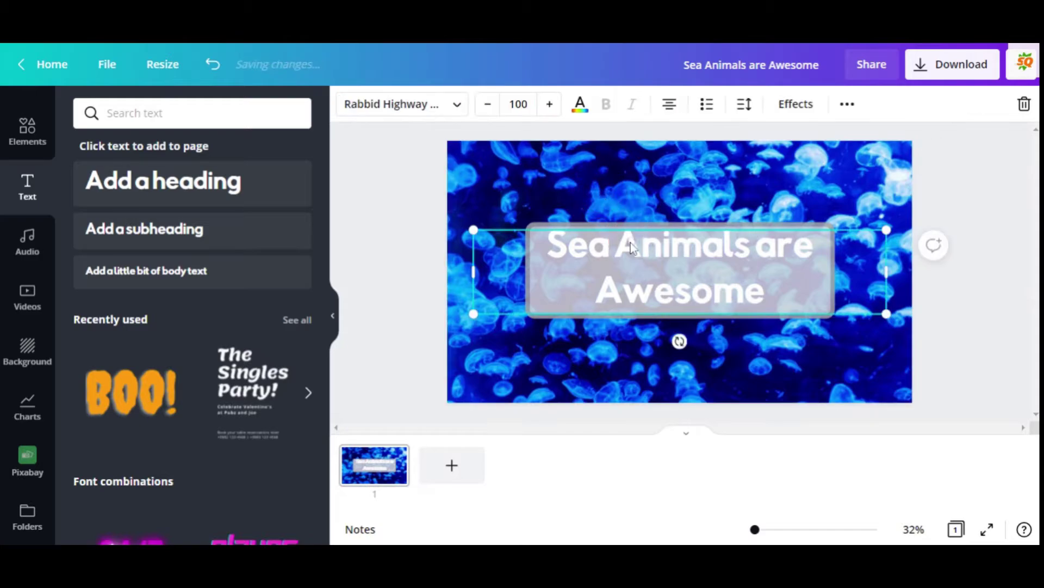
click(580, 111)
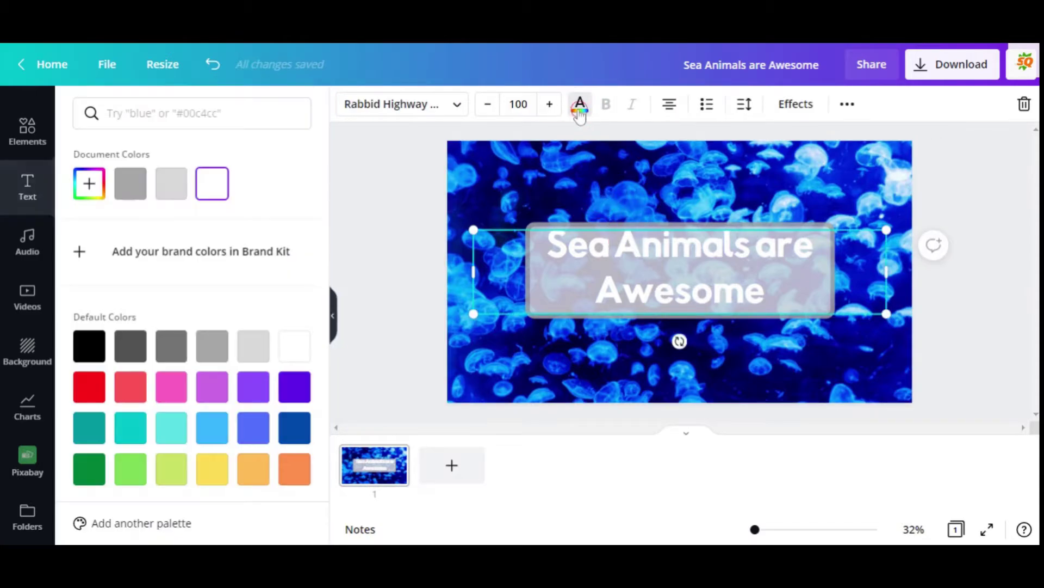
click(128, 351)
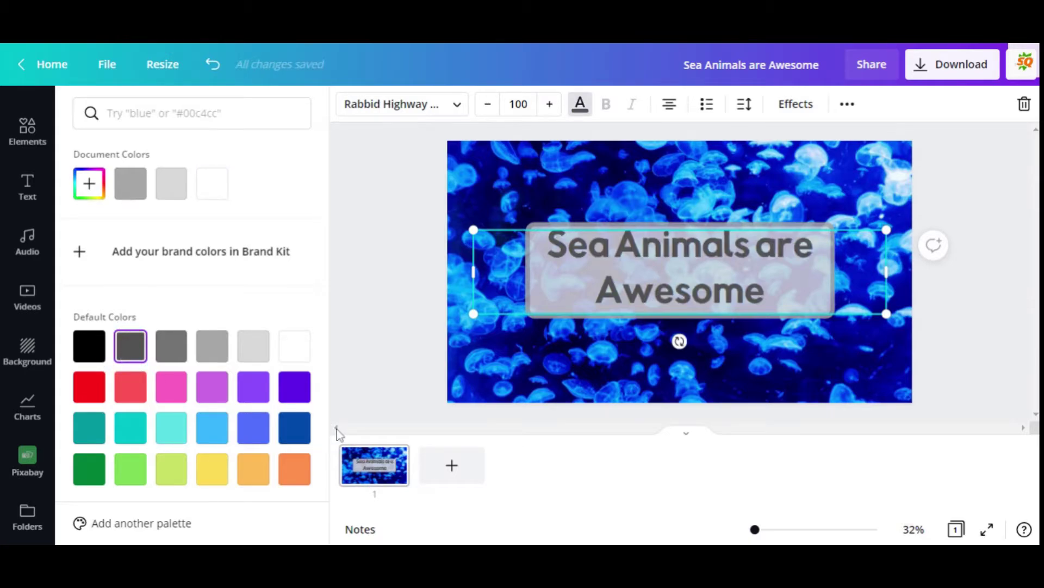
Try dark blue, green, red, yellow and black as the title's text color, then return it to dark gray
click(293, 430)
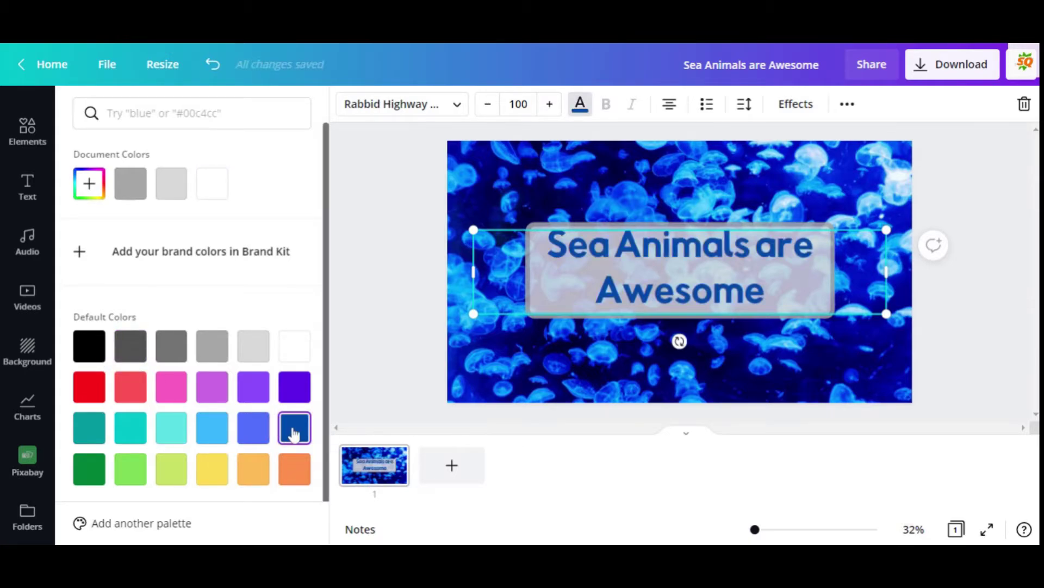
click(96, 475)
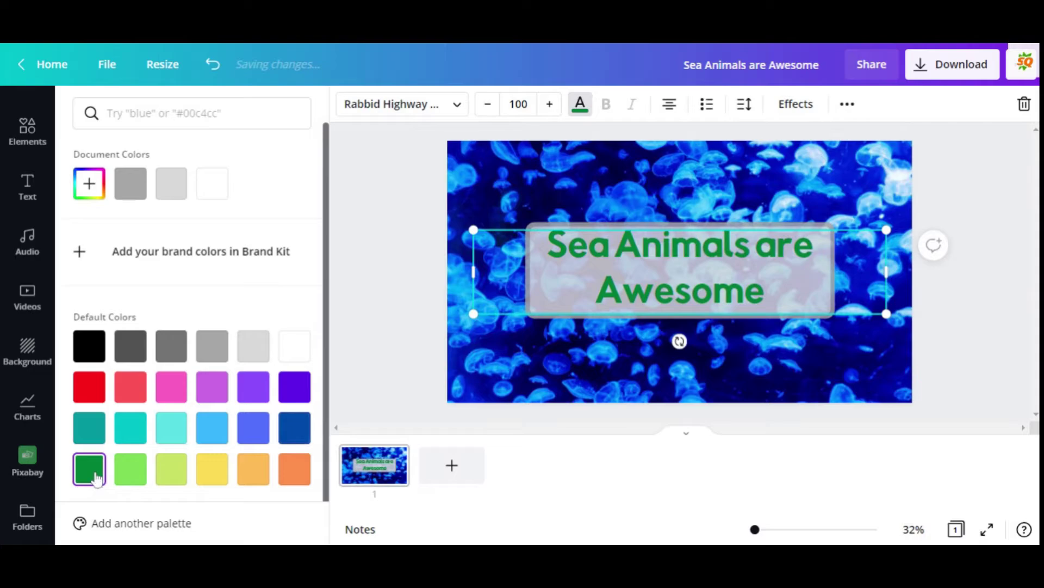
click(90, 389)
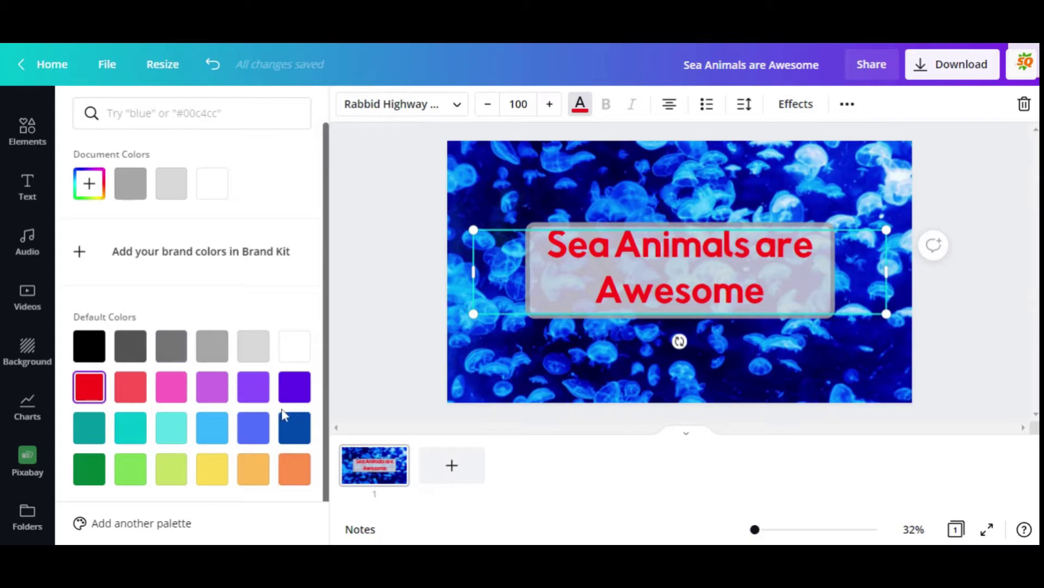
click(206, 479)
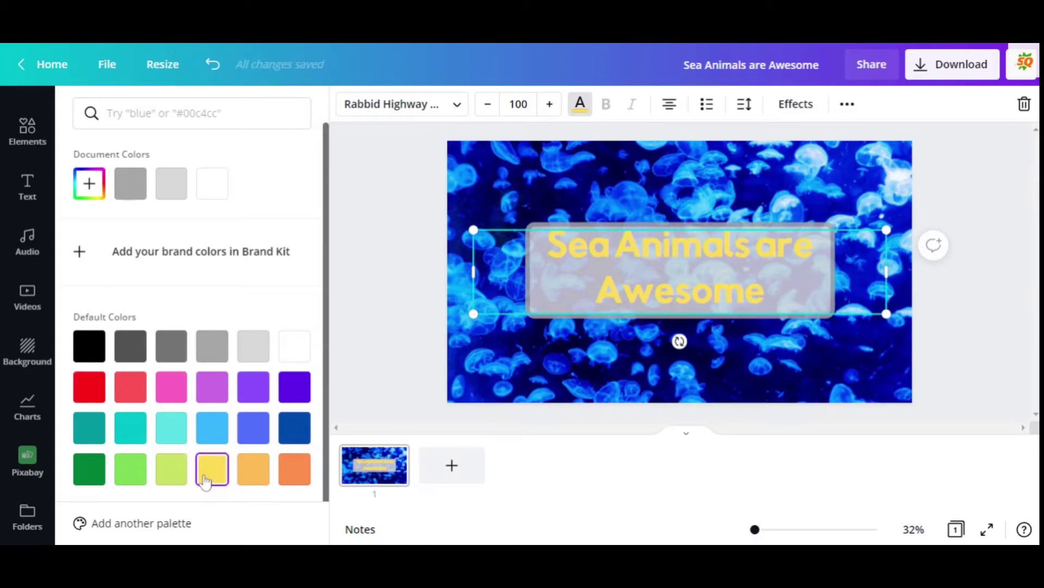
click(83, 355)
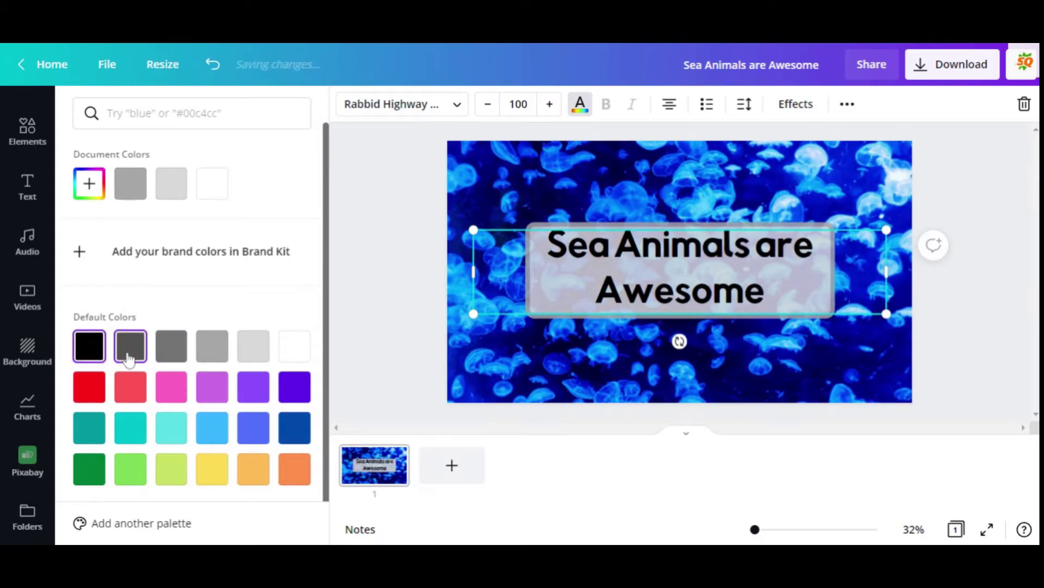
click(130, 346)
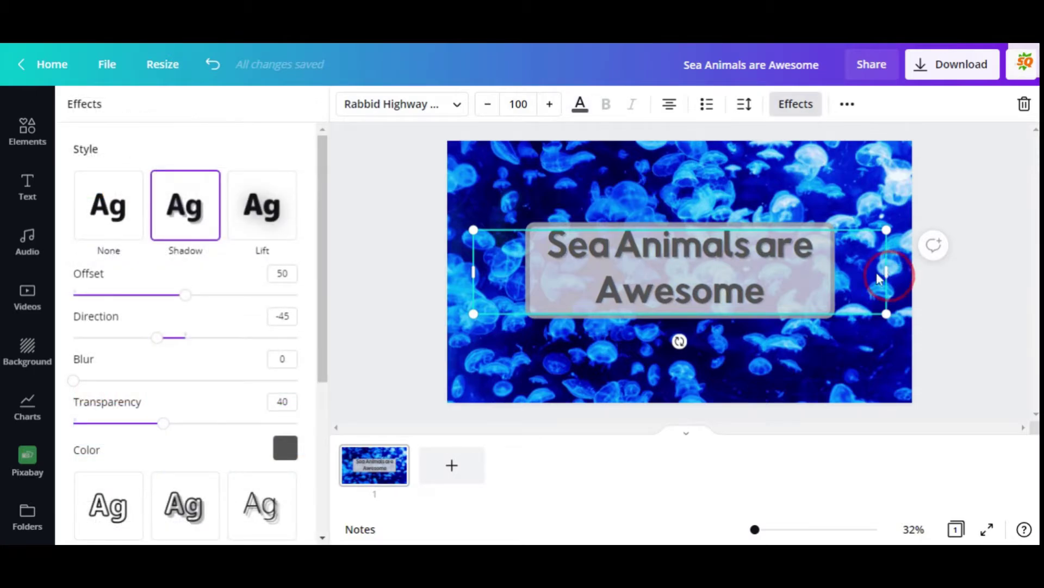
Narrow the title's text box to fit its two lines and center it on the gray banner
drag(887, 271, 813, 265)
drag(475, 273, 543, 275)
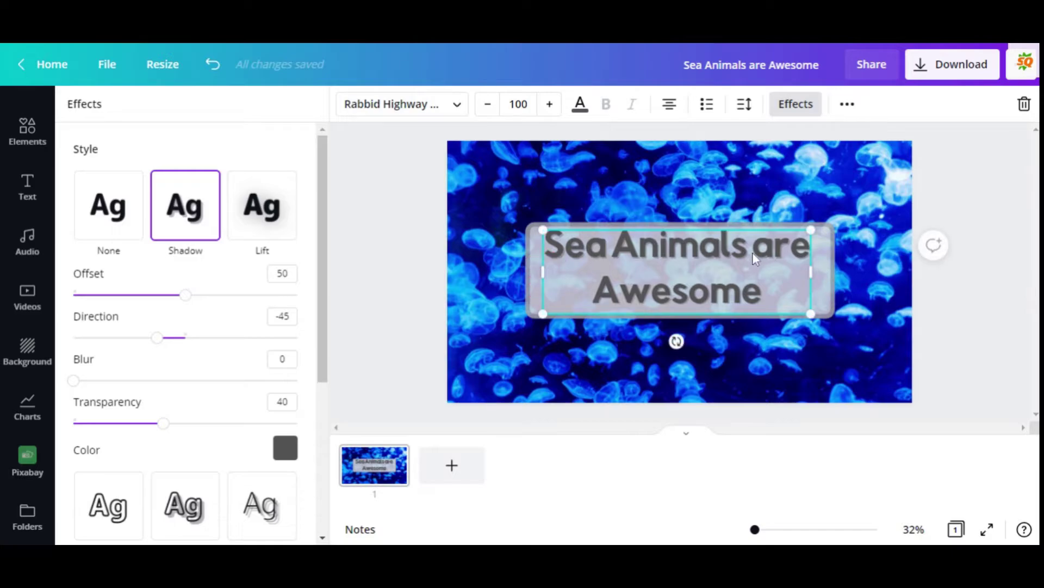
mouse_move(754, 259)
mouse_down()
mouse_move(729, 261)
mouse_move(756, 253)
mouse_up()
click(677, 181)
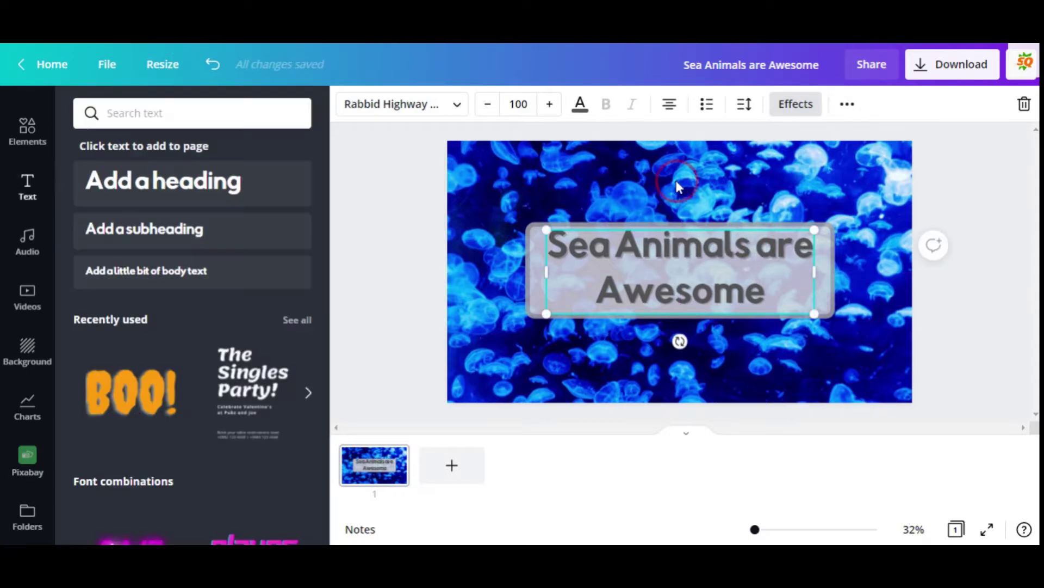
Select the title and gray banner together and move them to the upper-left area of the page
click(501, 199)
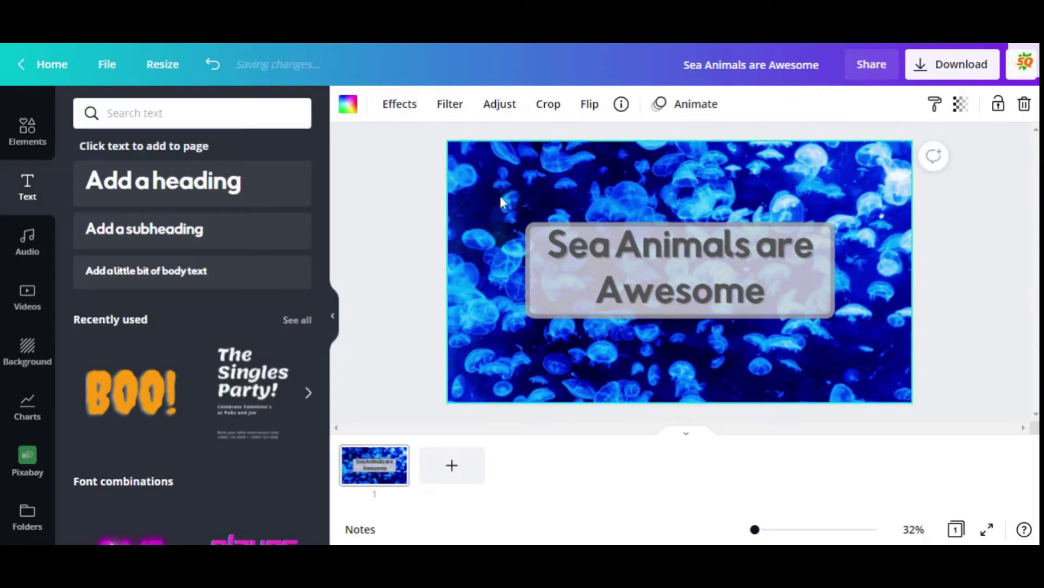
drag(492, 199, 745, 349)
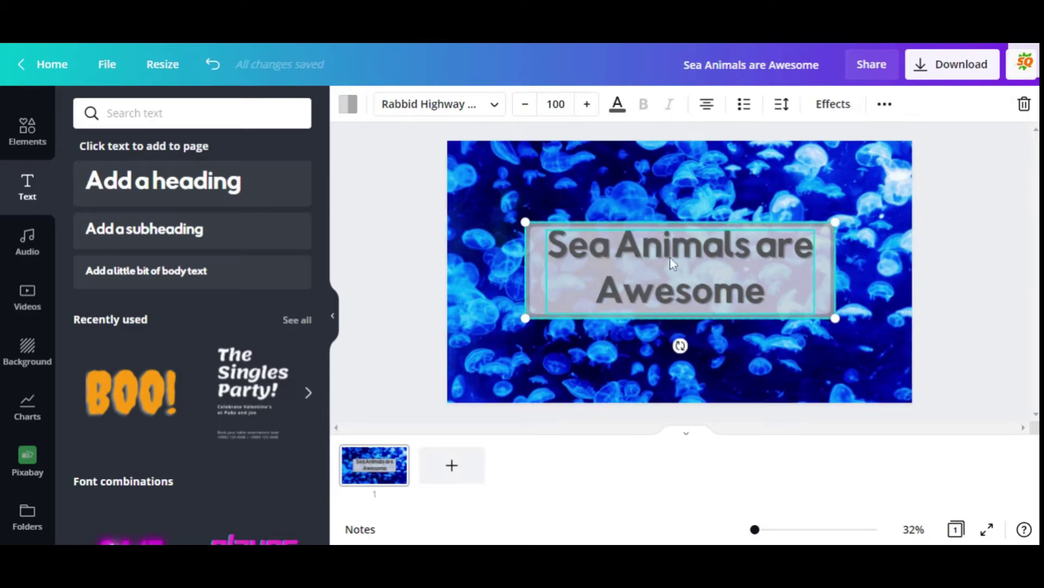
drag(673, 274, 617, 210)
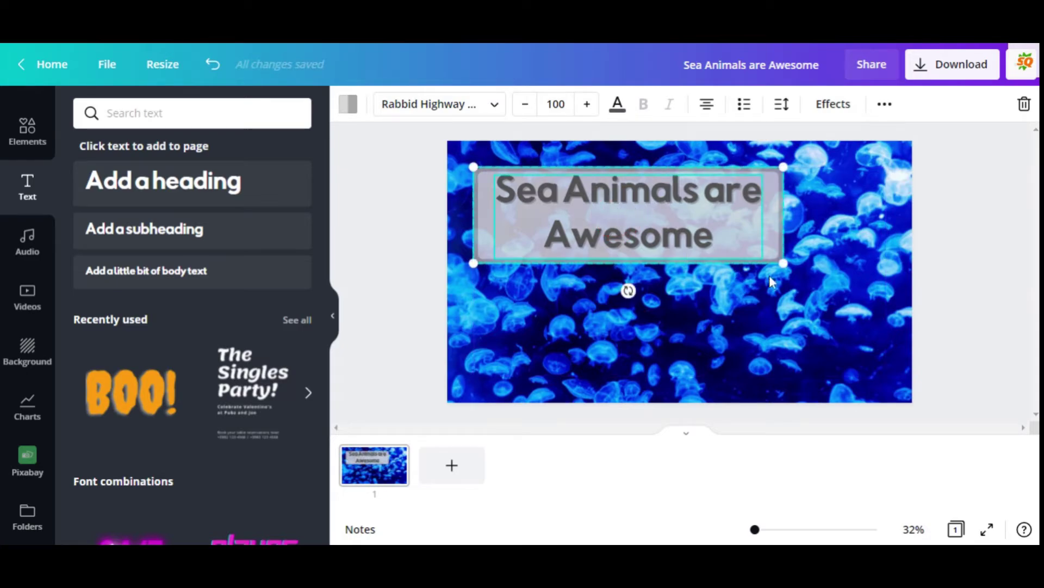
click(824, 329)
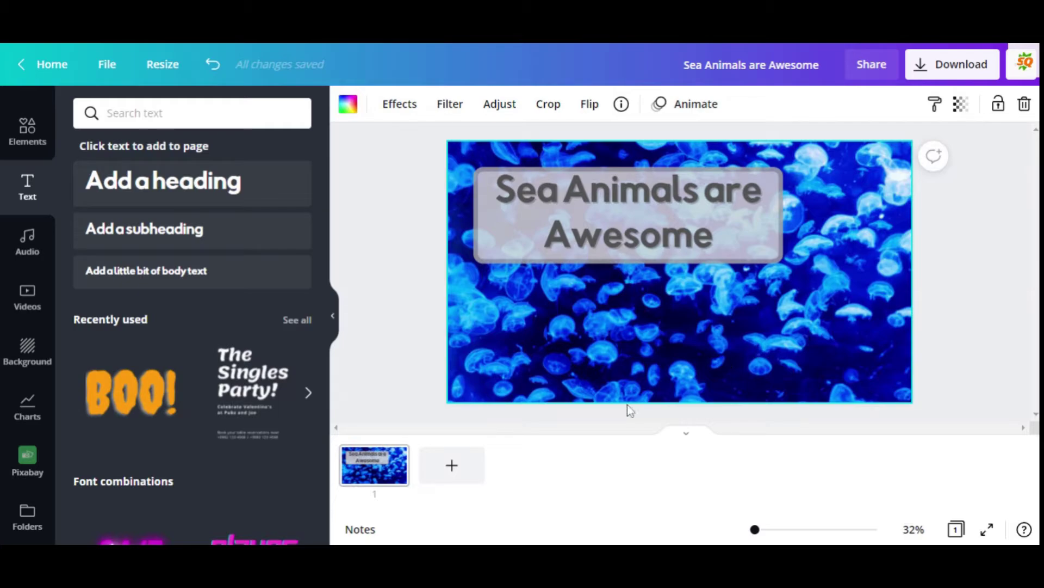
Add a second page and search the Pixabay images for "shark"
click(452, 466)
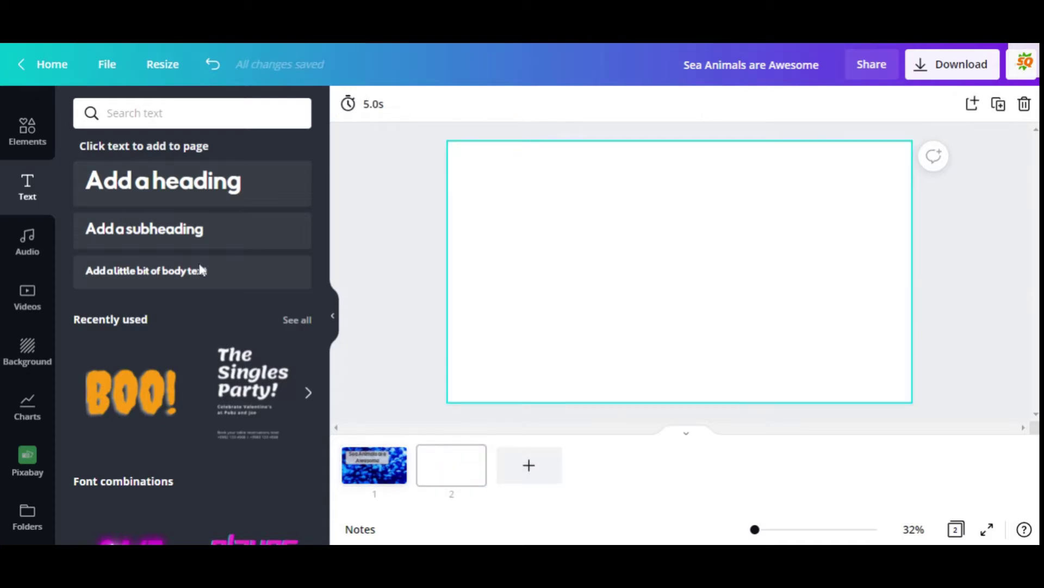
click(28, 460)
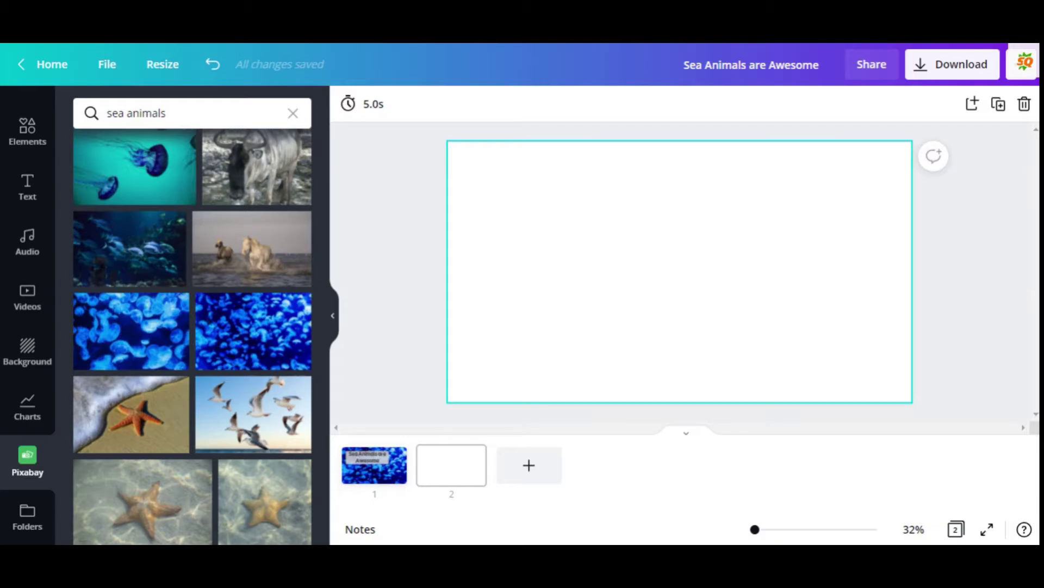
click(292, 113)
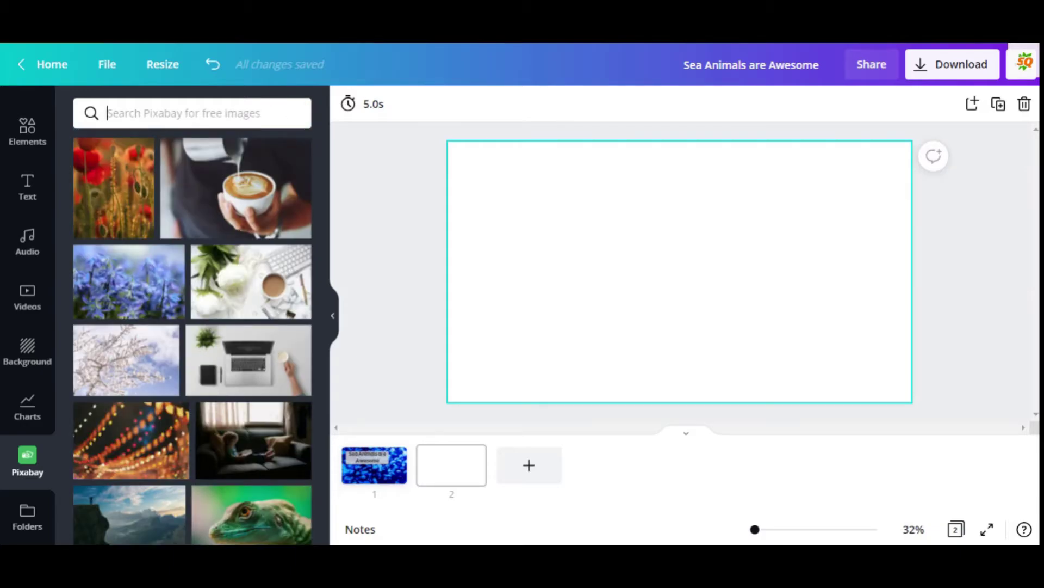
text(j)
key(BackSpace)
text(shark)
key(Return)
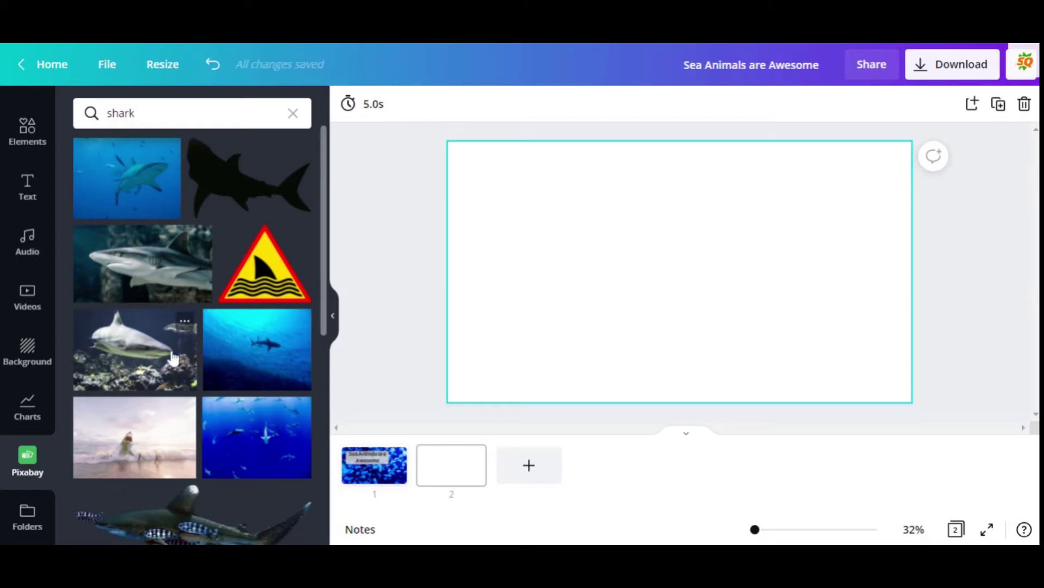
Set the photo of the gray shark above the coral reef as page 2's background and duplicate the page
click(129, 349)
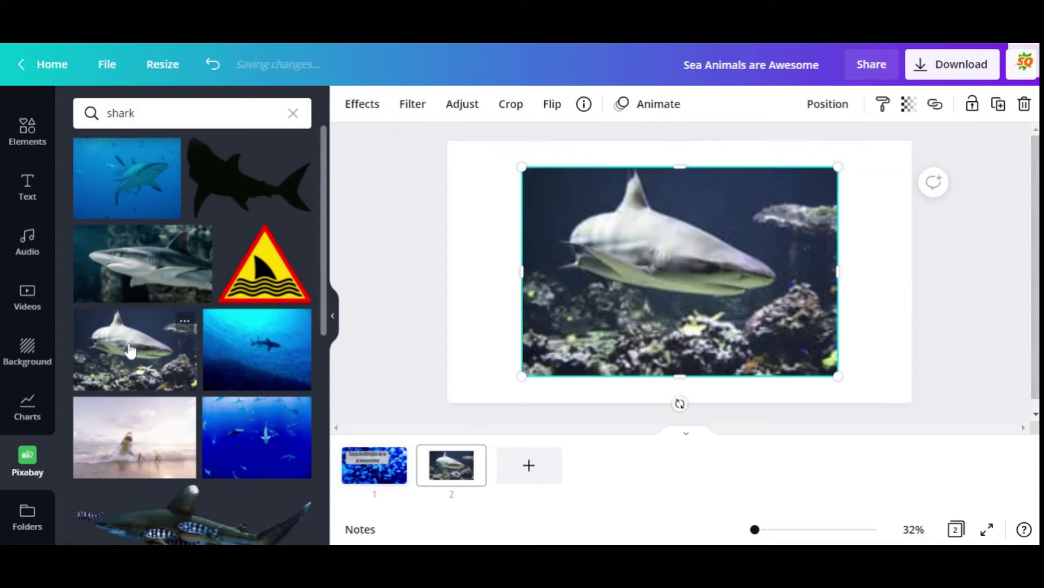
right_click(731, 310)
click(814, 520)
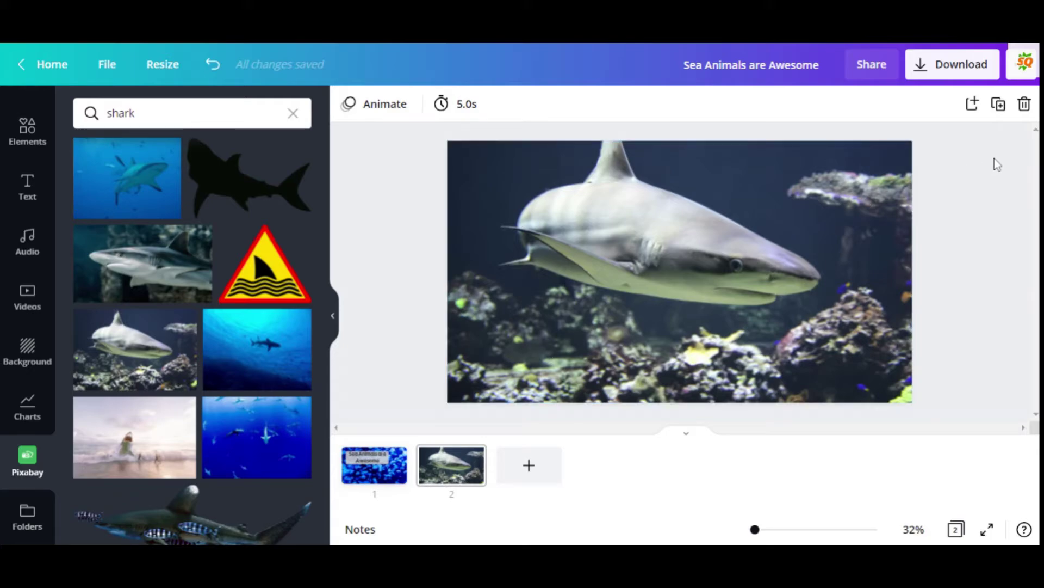
click(1000, 105)
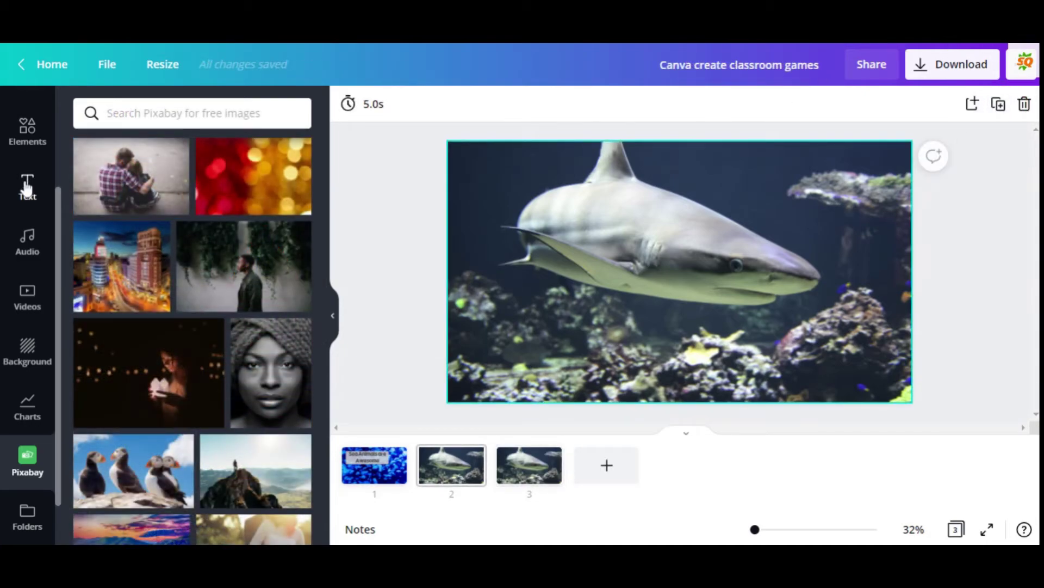
Add a heading reading "What's this?" to the shark photo on page 2
click(26, 187)
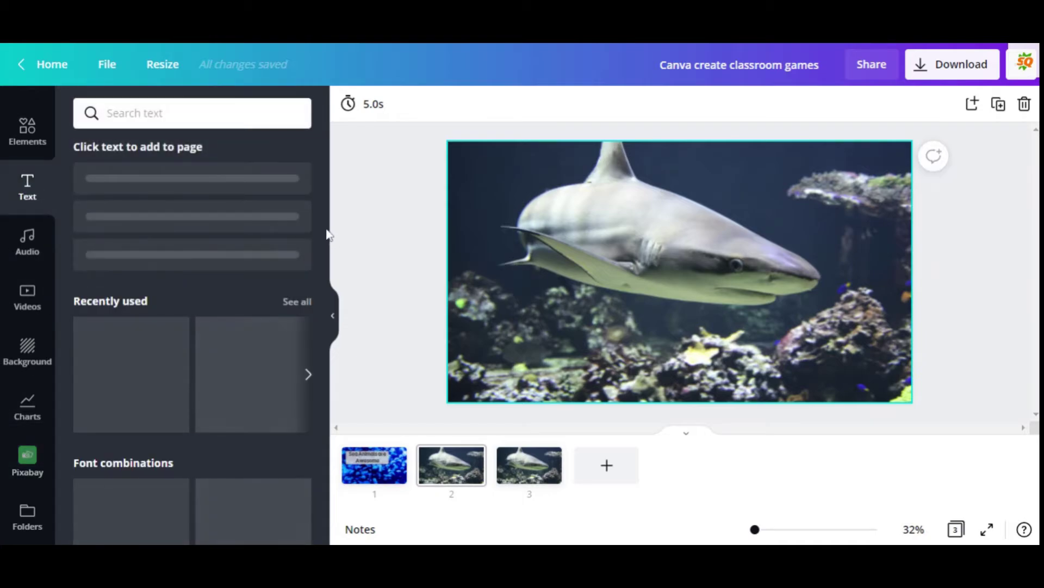
click(159, 187)
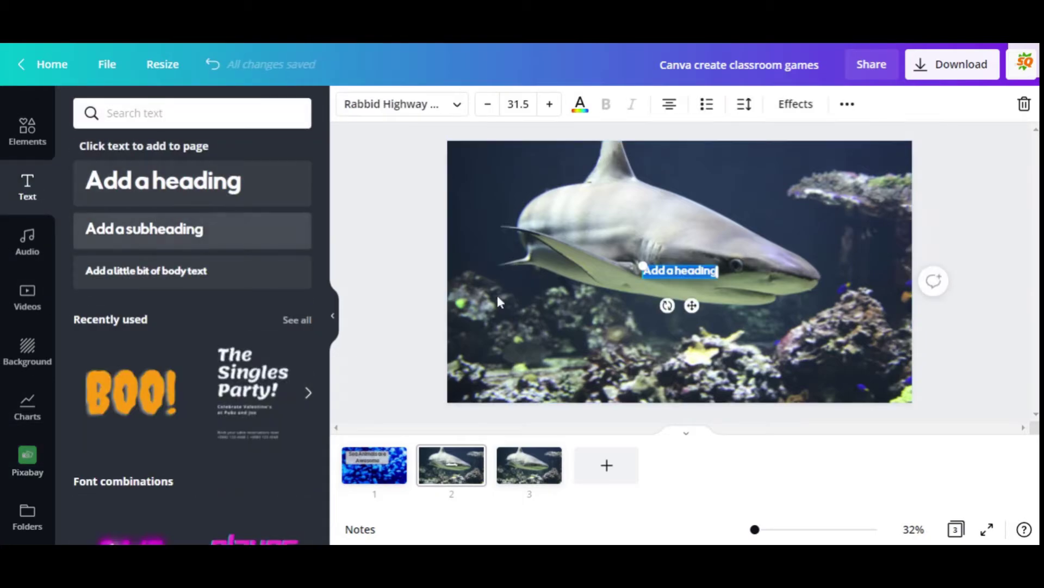
text(W)
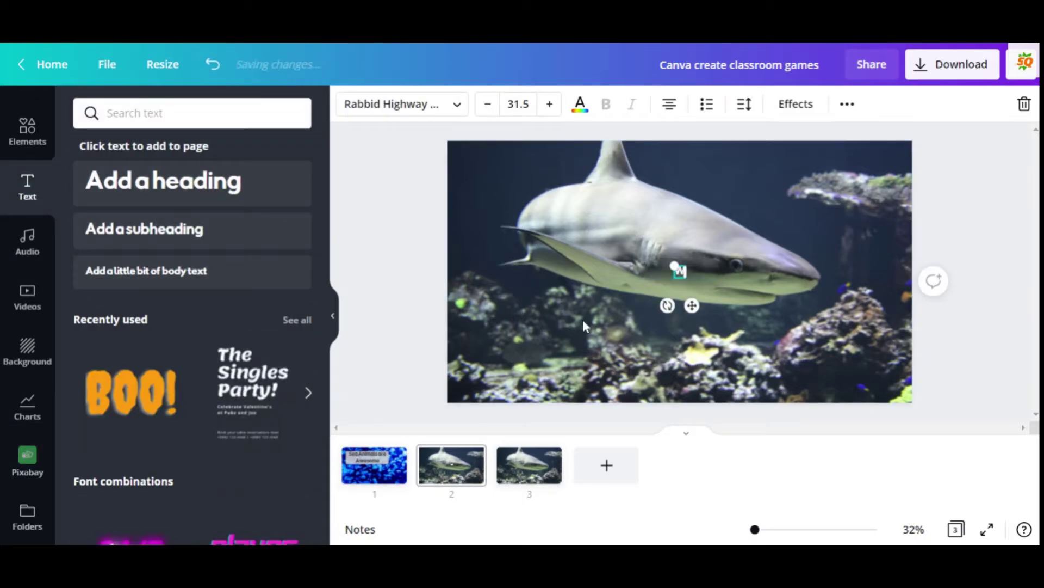
text(hat's this?)
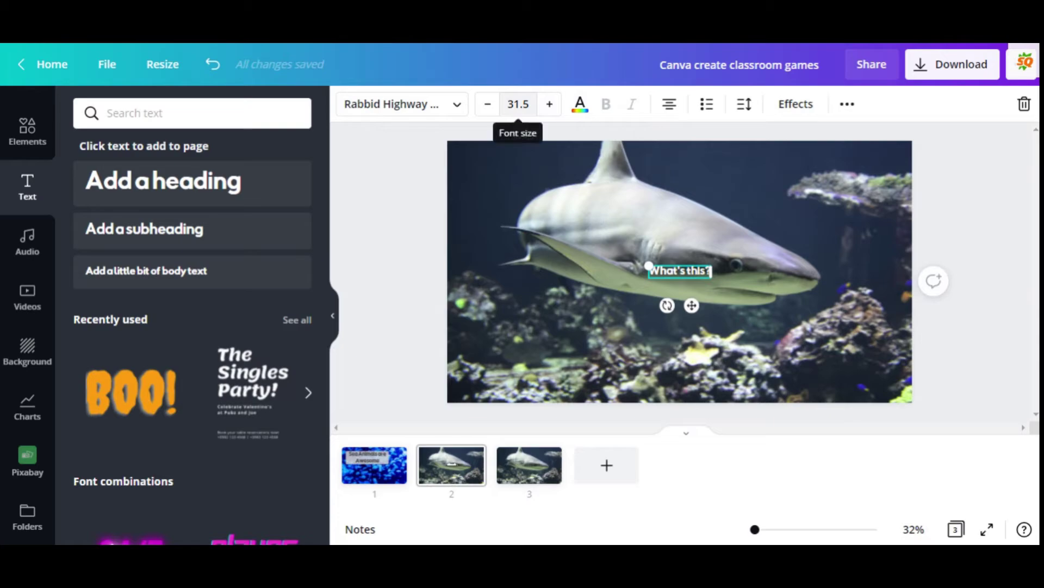
Set the "What's this?" heading's font size to 100 and its text color to black
click(518, 104)
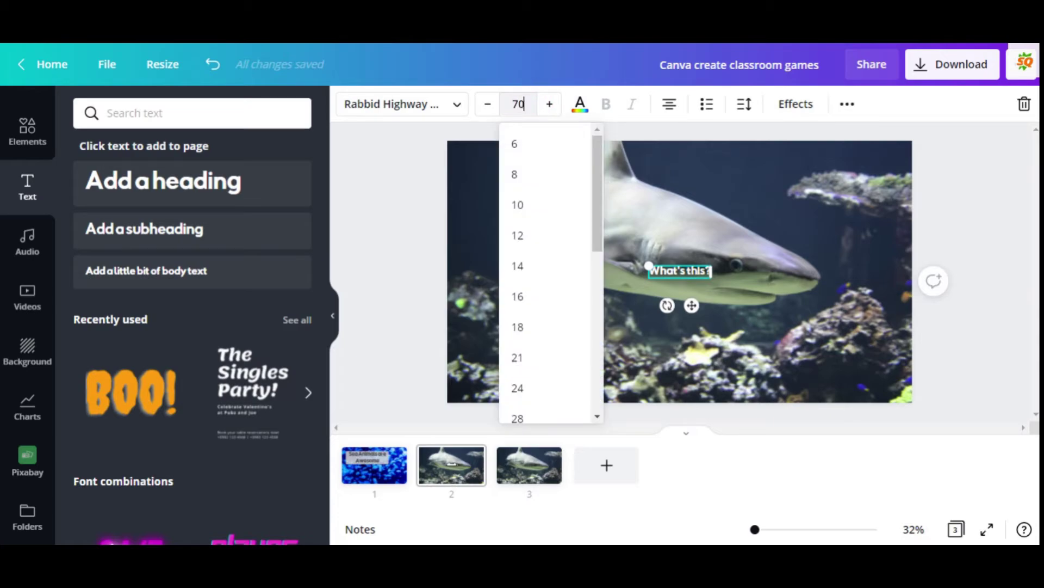
text(70)
key(Return)
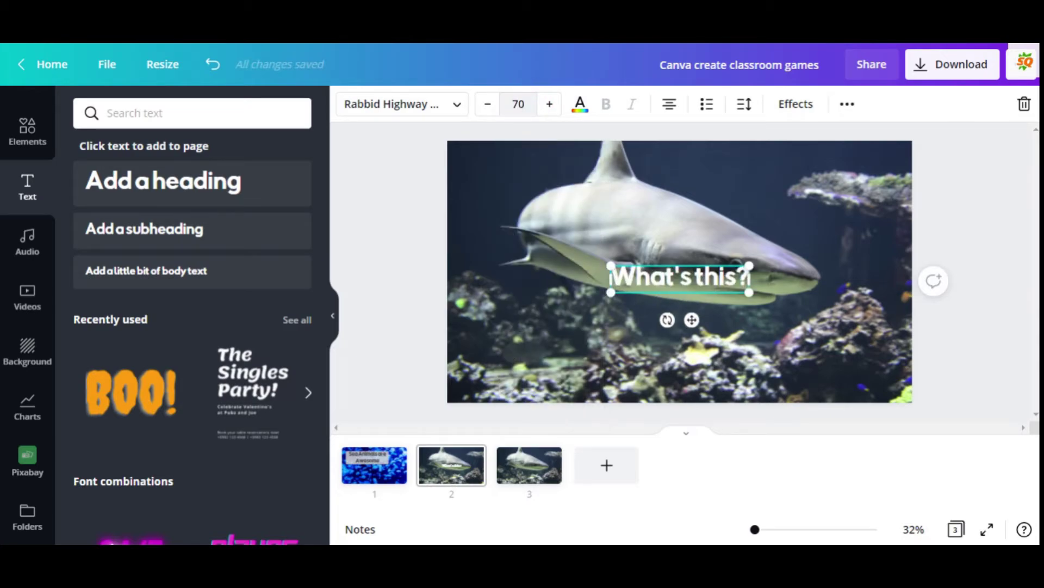
click(518, 104)
text(100)
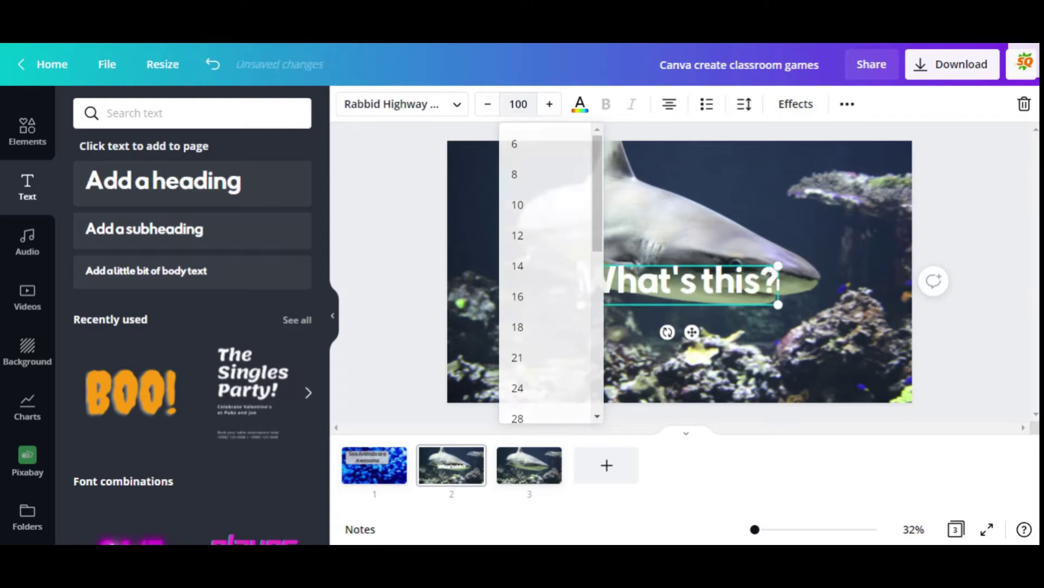
key(Return)
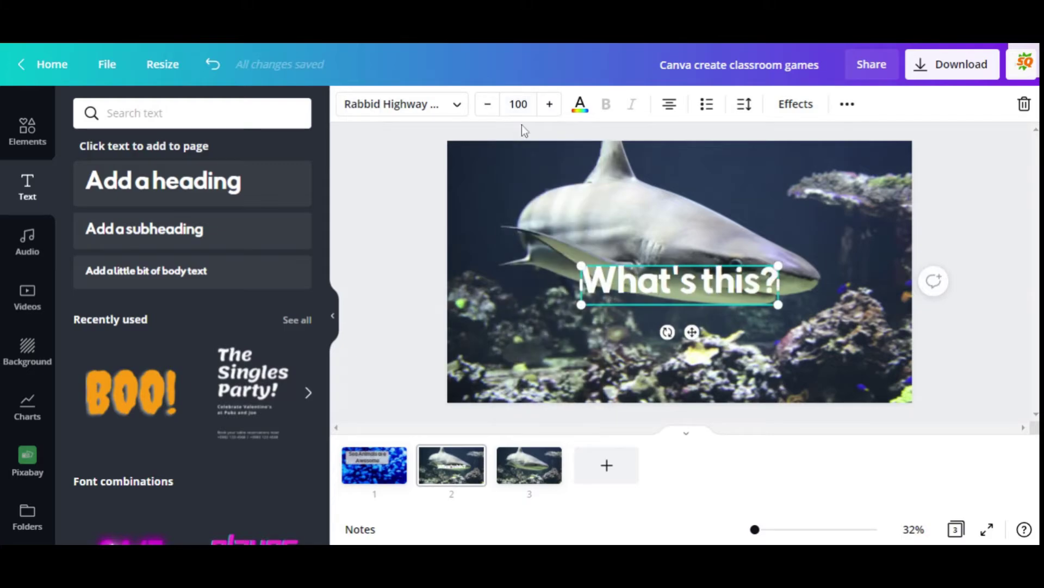
click(579, 106)
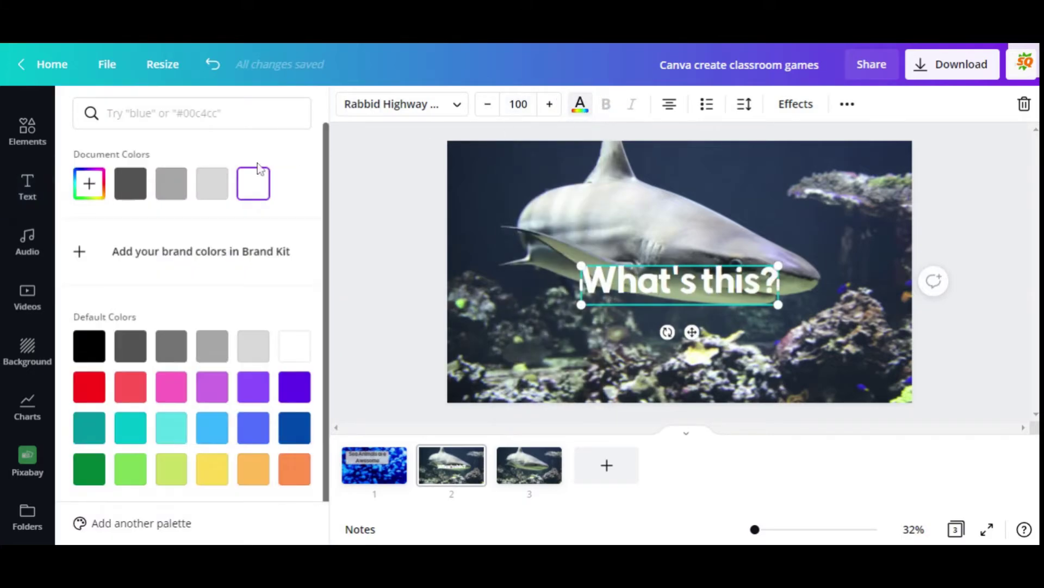
click(95, 346)
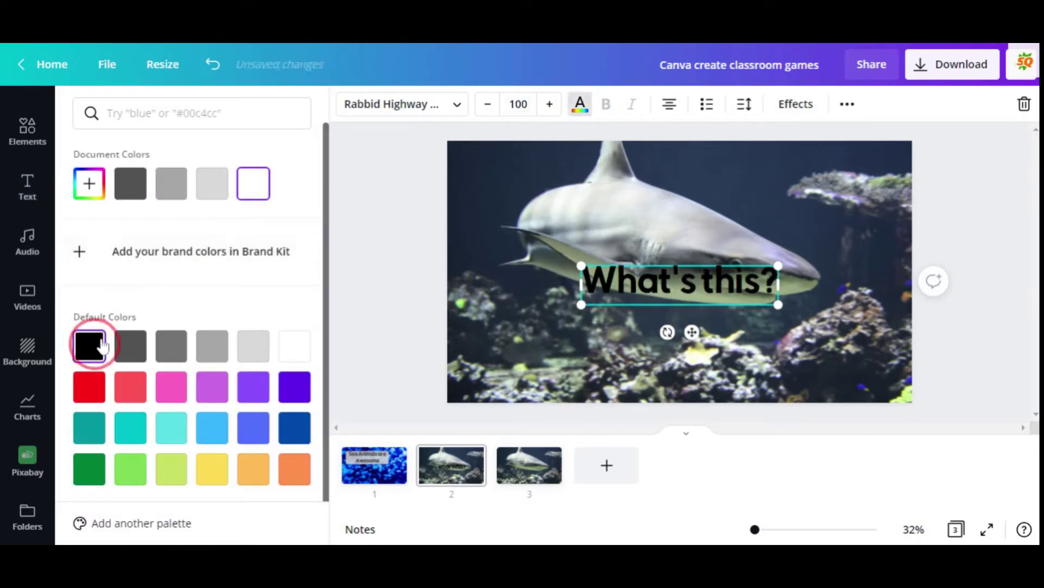
Apply the Splice effect to the "What's this?" heading with offset 0, thickness 80 and a green fill color
click(797, 107)
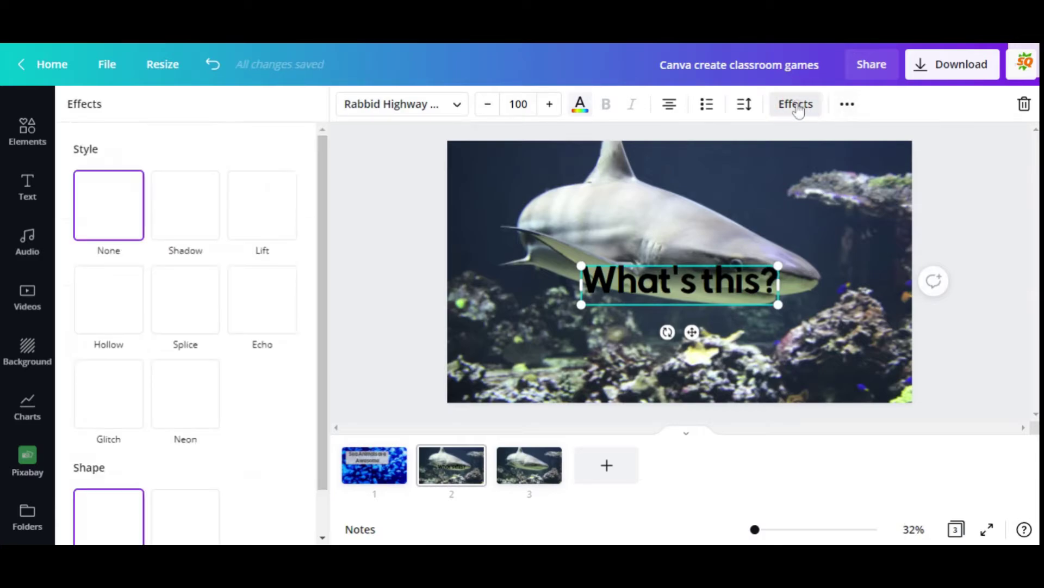
click(183, 310)
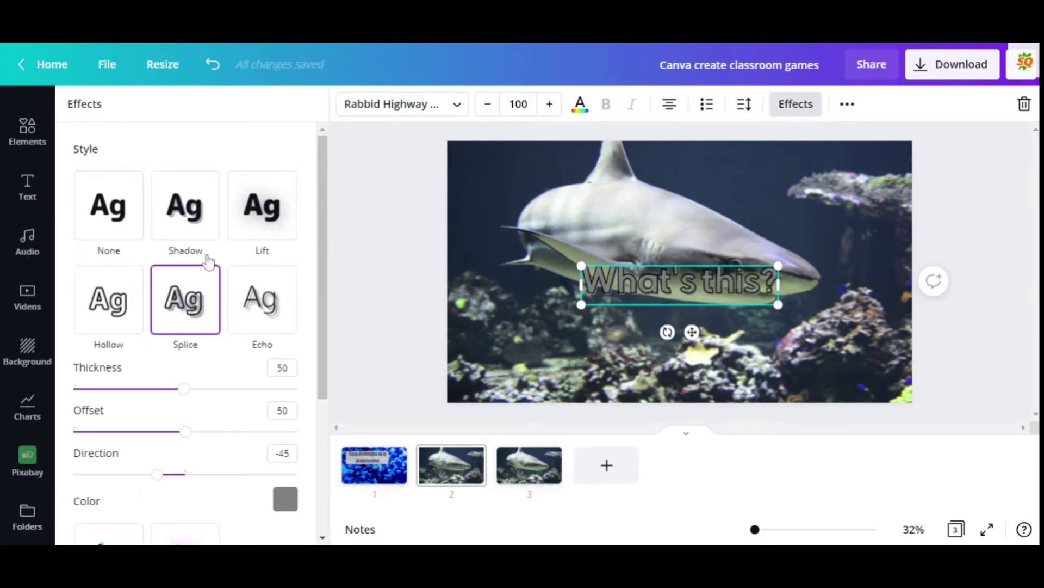
drag(185, 431, 46, 439)
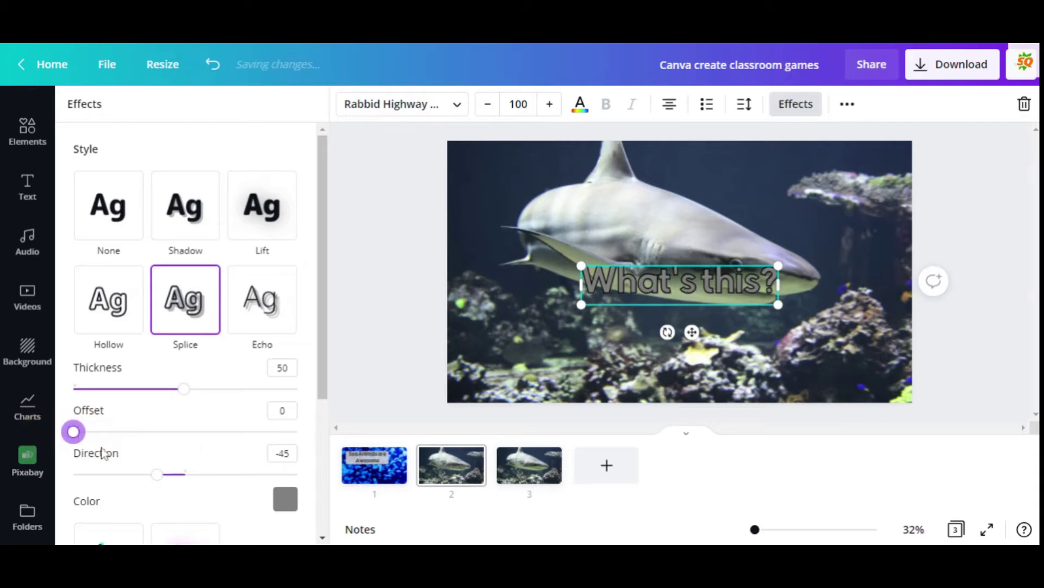
drag(185, 390, 253, 400)
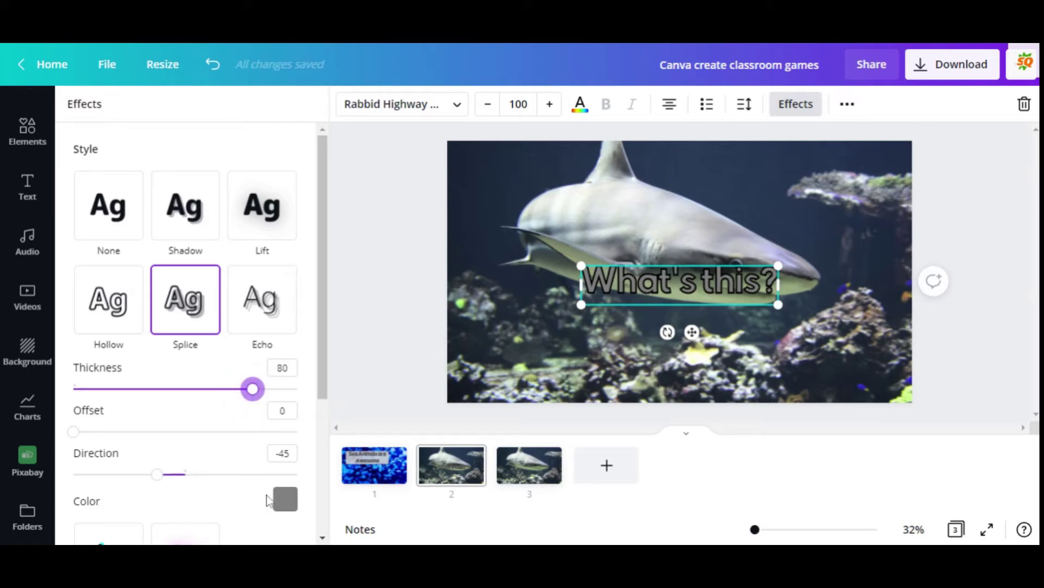
click(285, 500)
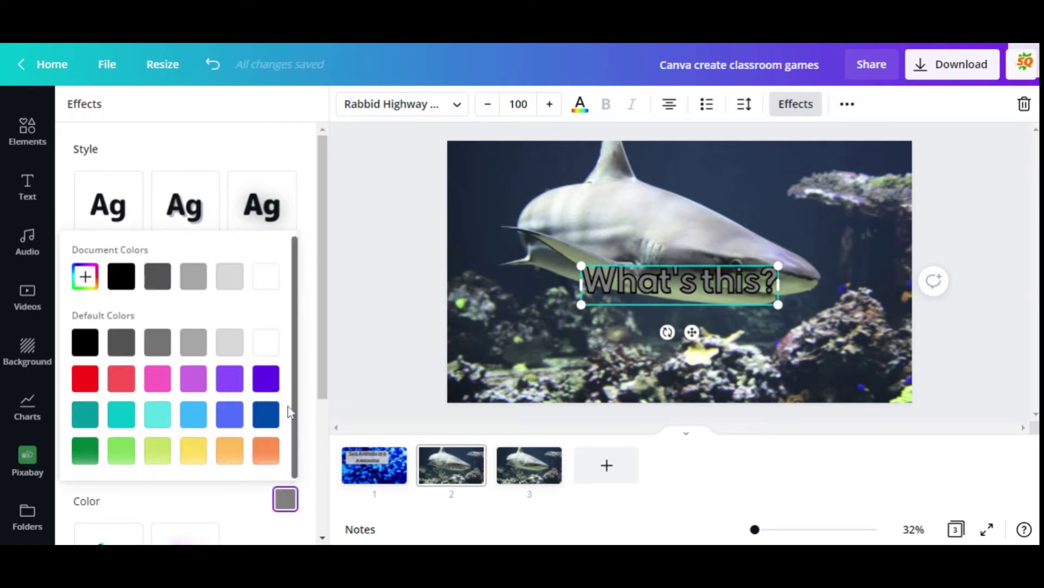
click(85, 451)
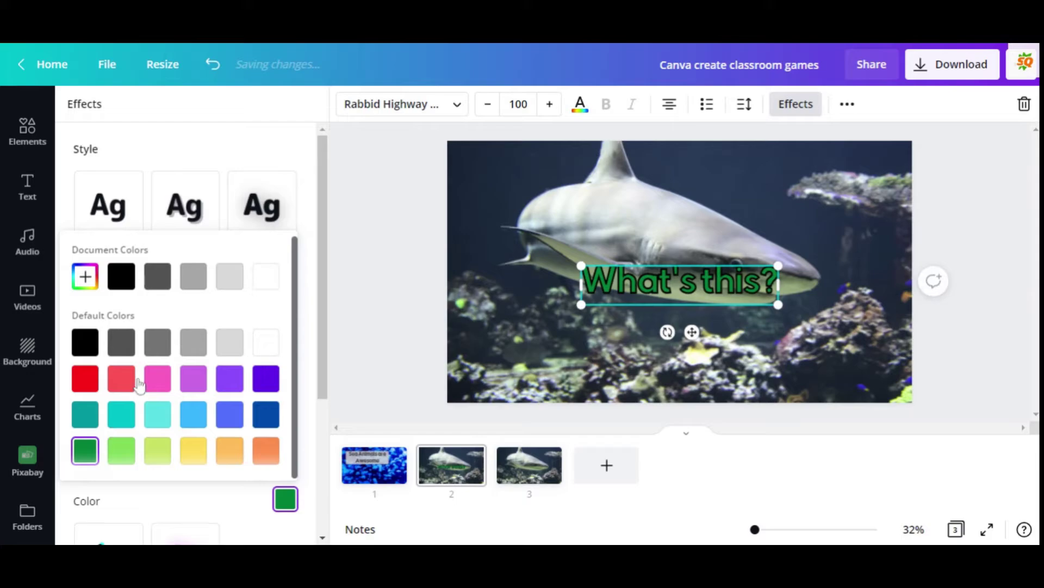
Change the "What's this?" heading's Splice color to red and move the heading to the lower-left part of the shark photo
click(84, 378)
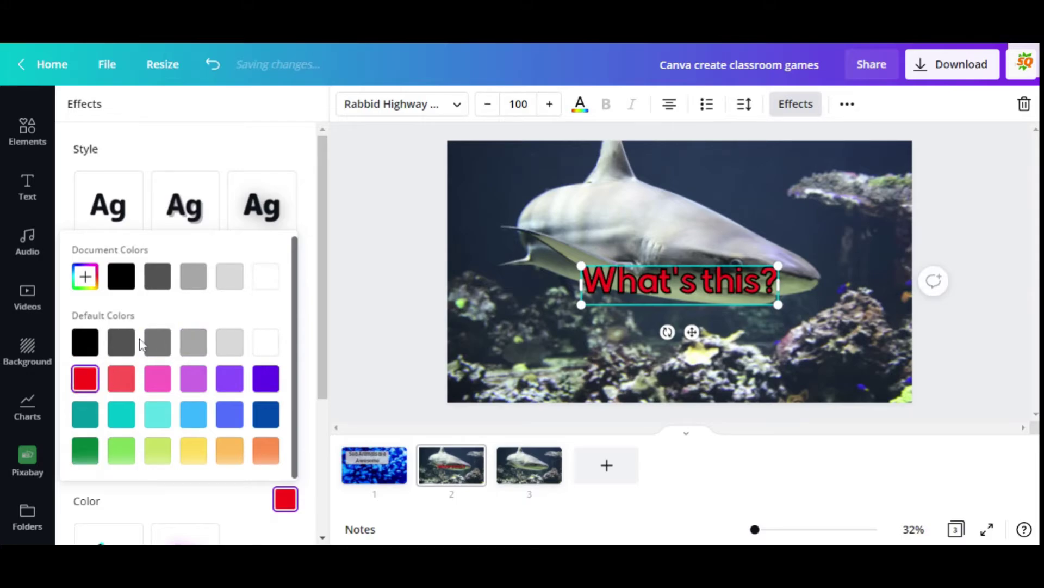
click(228, 347)
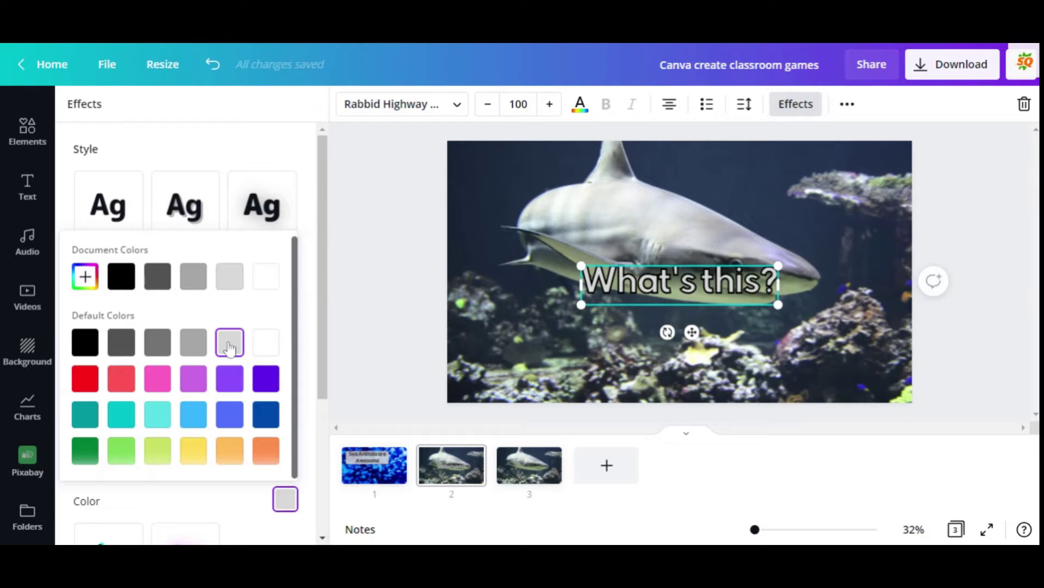
click(85, 379)
drag(694, 331, 584, 397)
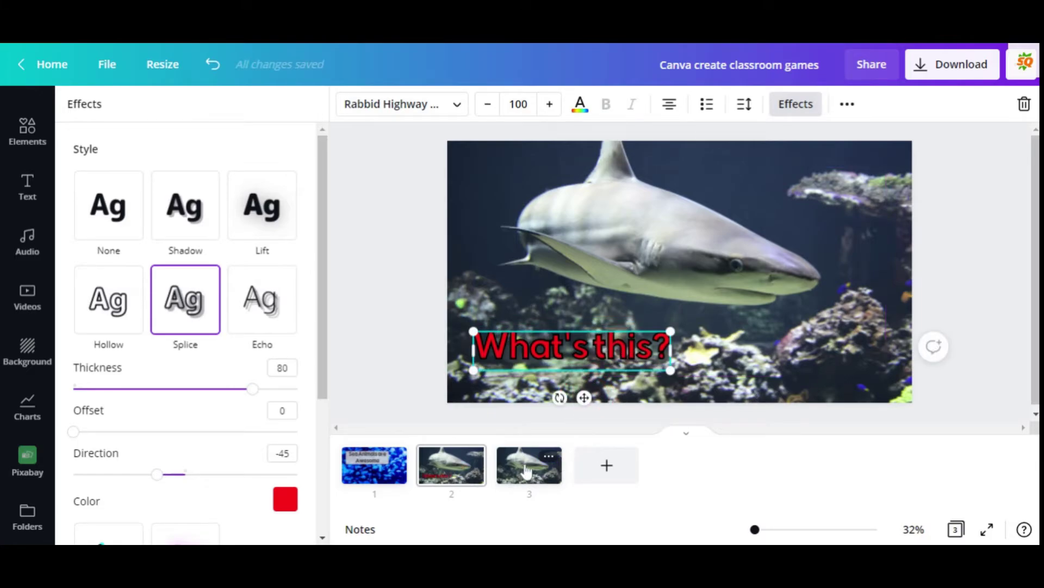
Copy the red "What's this?" heading from page 2 and paste it onto the shark photo on page 3
right_click(571, 353)
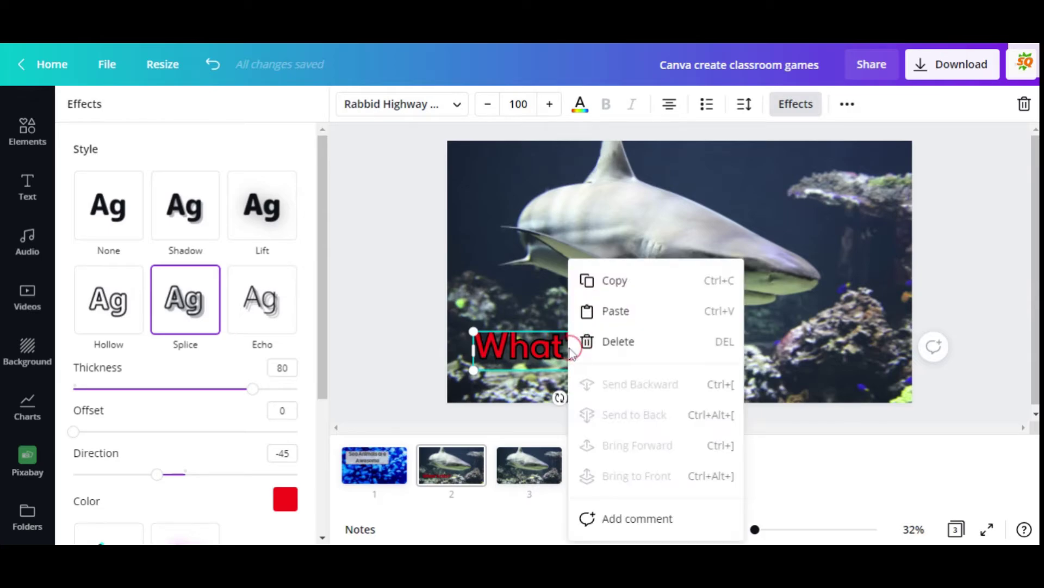
click(609, 280)
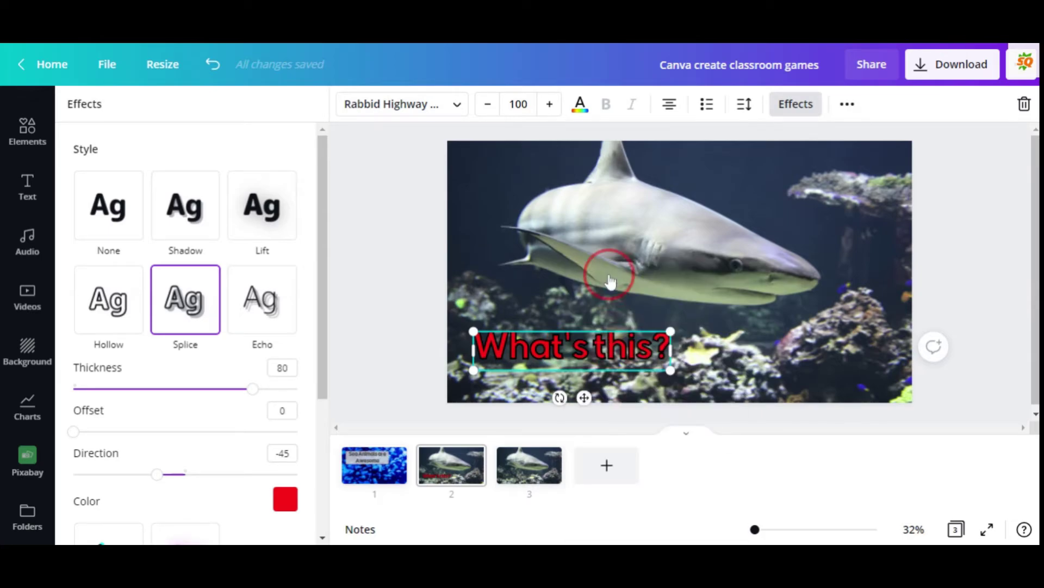
click(522, 471)
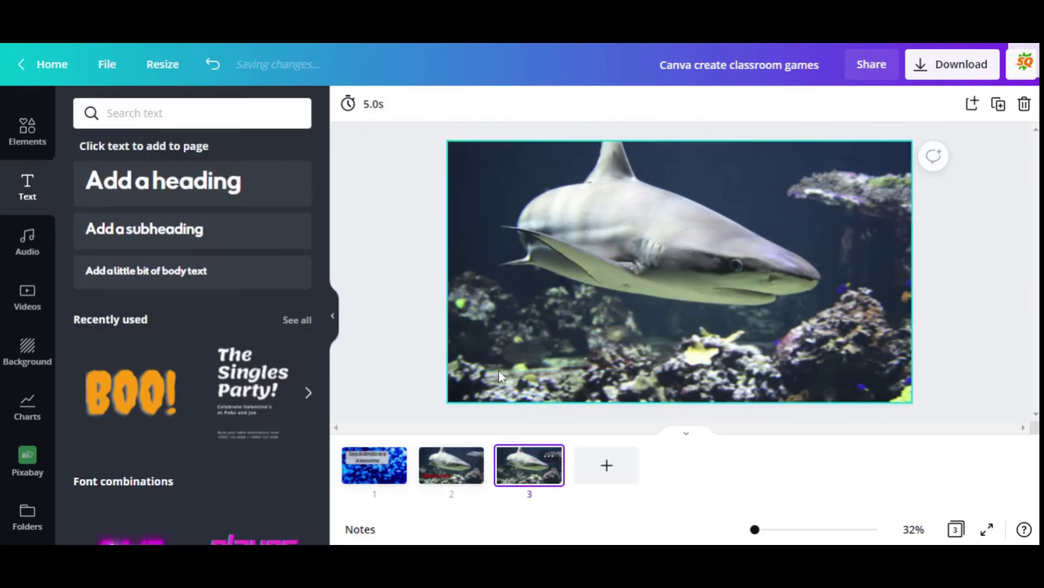
right_click(516, 327)
click(564, 381)
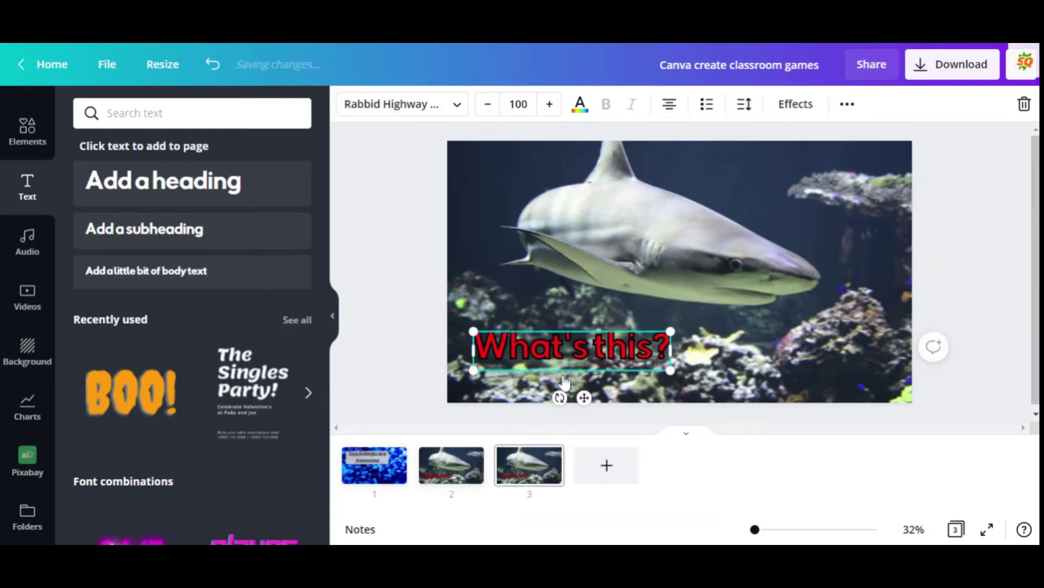
Change page 3's heading to "It's a shark." and shift it slightly to align with the lower-left part of the photo
click(655, 347)
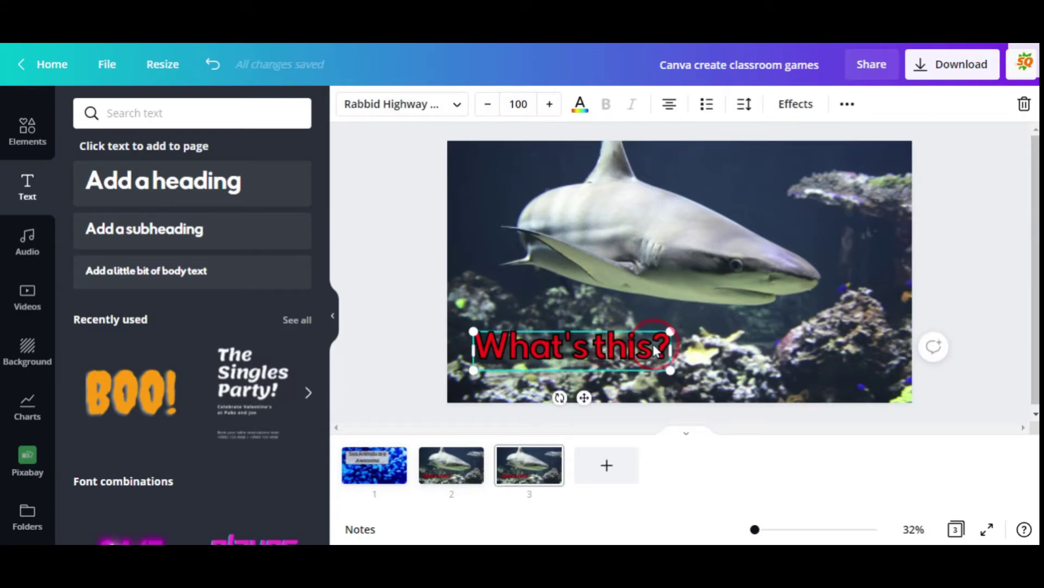
key(BackSpace)
key(BackSpace)
key(BackSpace)
key(BackSpace)
key(BackSpace)
key(BackSpace)
key(BackSpace)
key(BackSpace)
key(BackSpace)
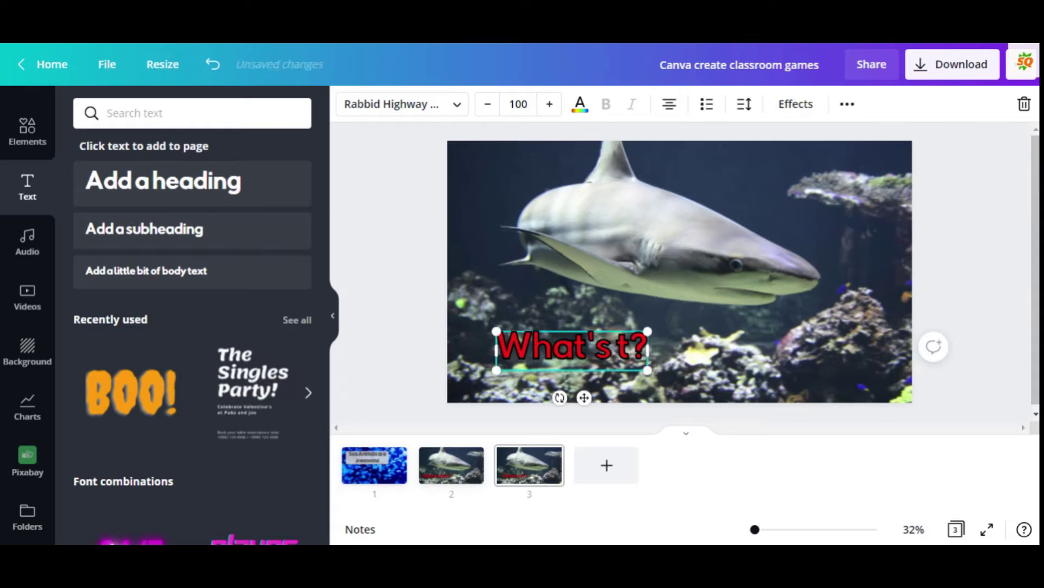
key(BackSpace)
key(BackSpace)
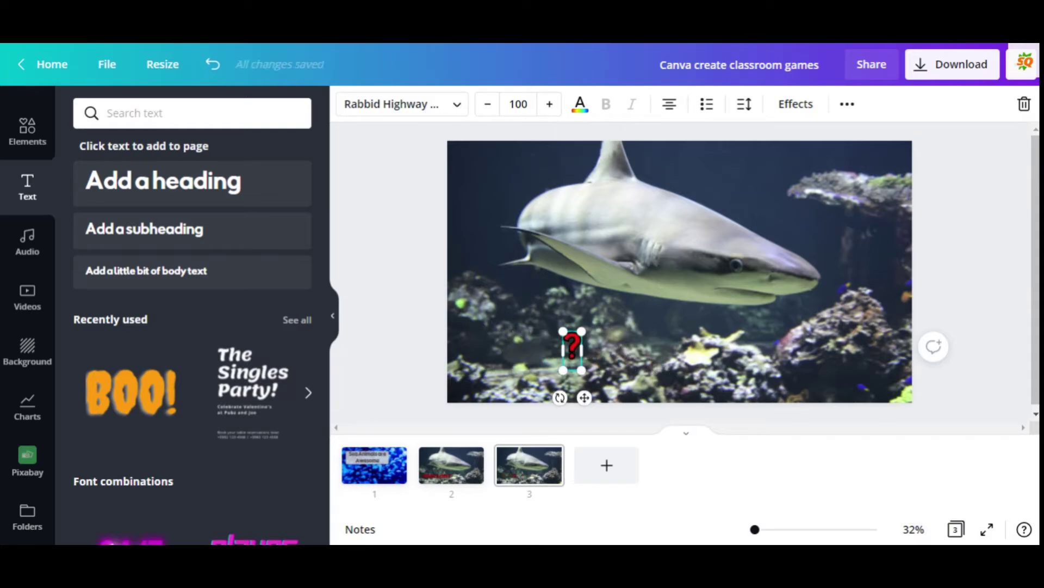
text(It's a sh)
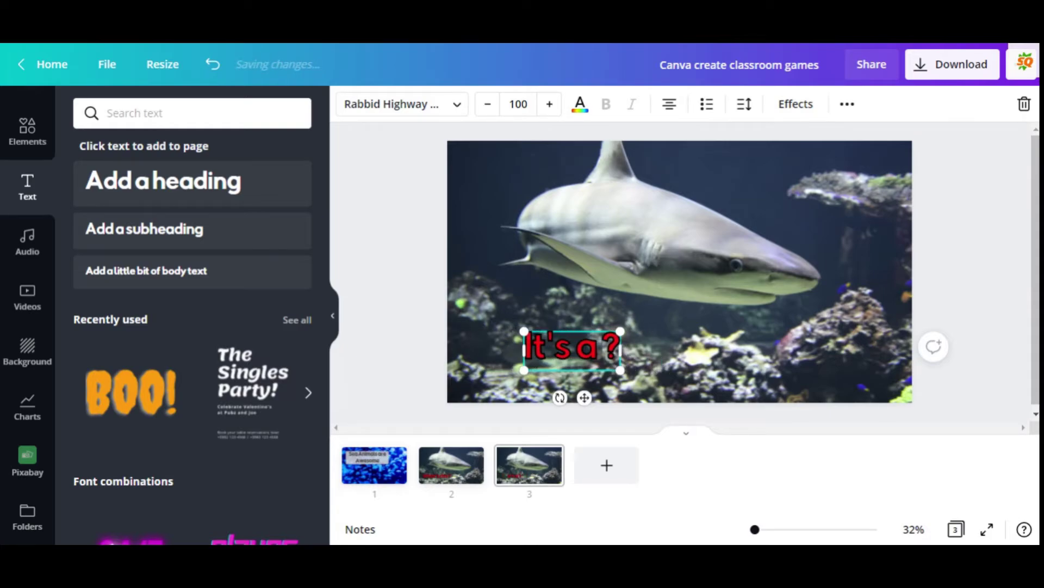
text(ark)
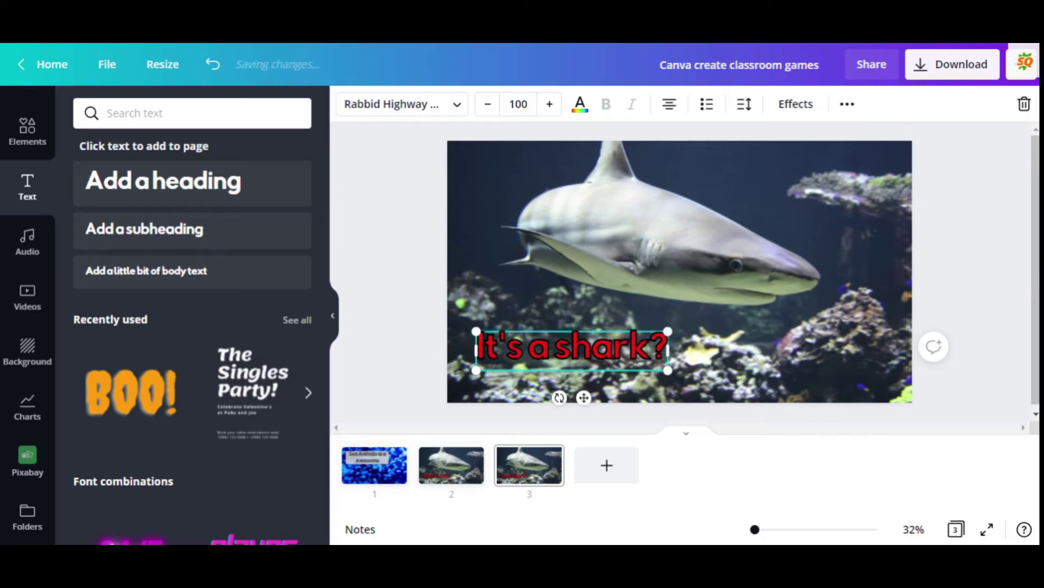
text(.)
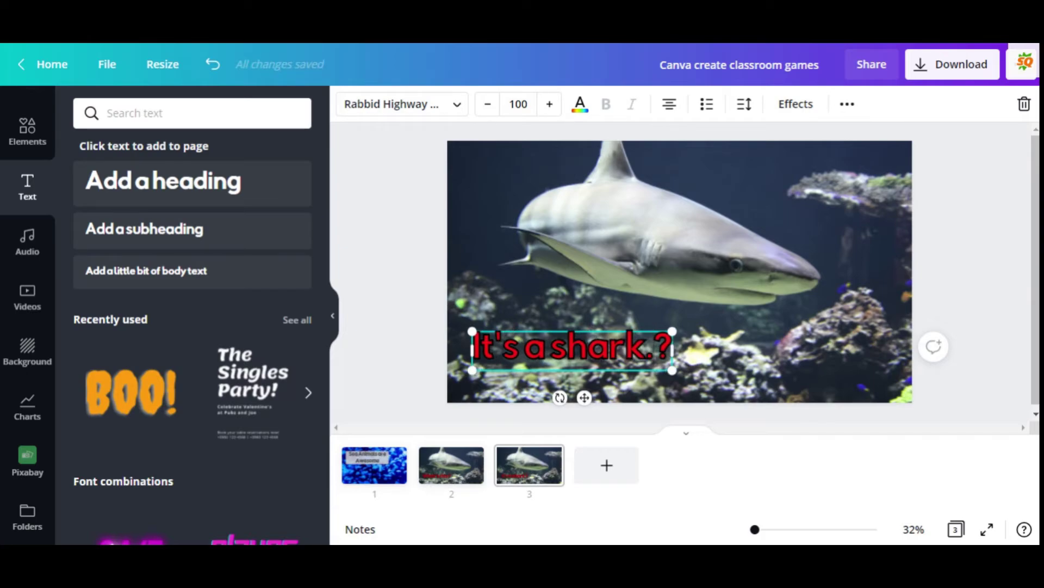
key(Delete)
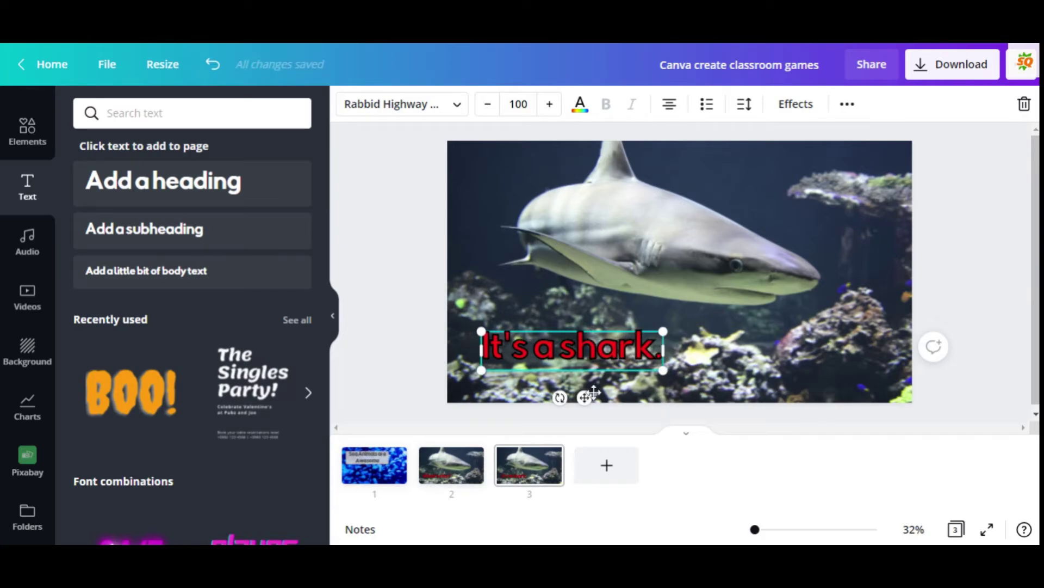
mouse_move(586, 397)
mouse_down()
mouse_move(599, 384)
mouse_move(579, 397)
mouse_up()
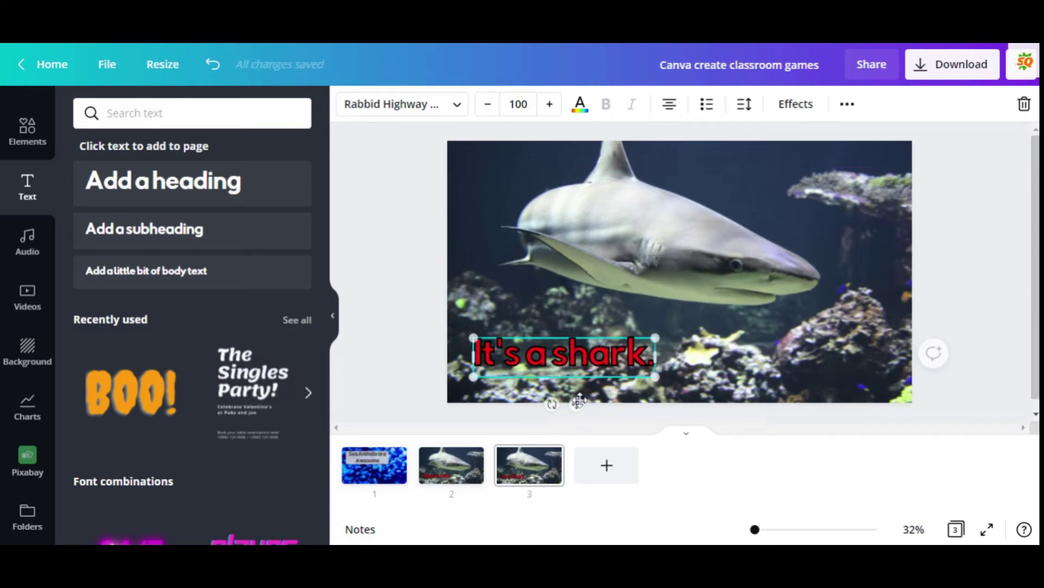
Add a blank page 4 and search Pixabay for "sea turtle"
click(607, 471)
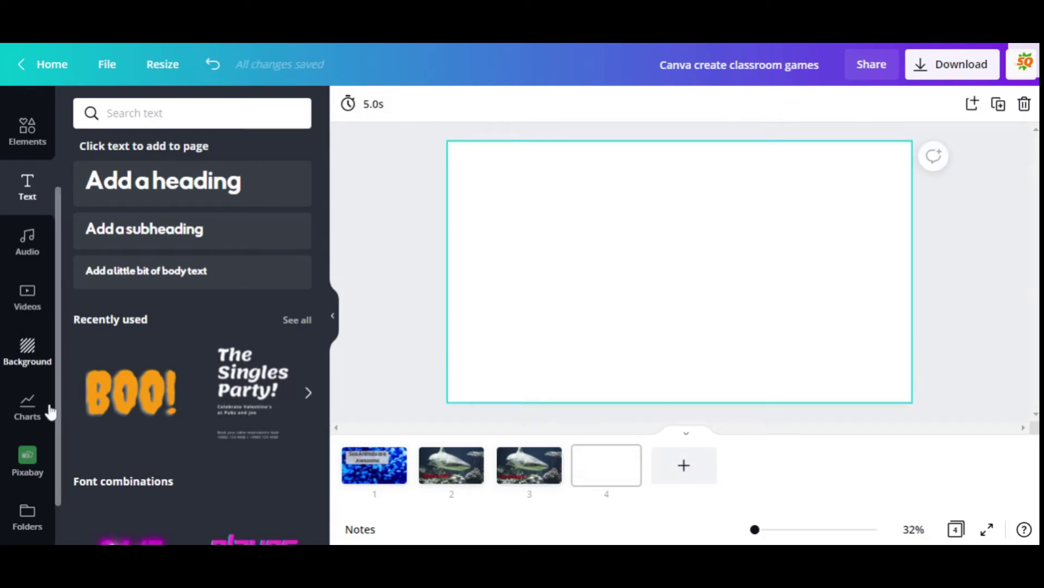
click(23, 465)
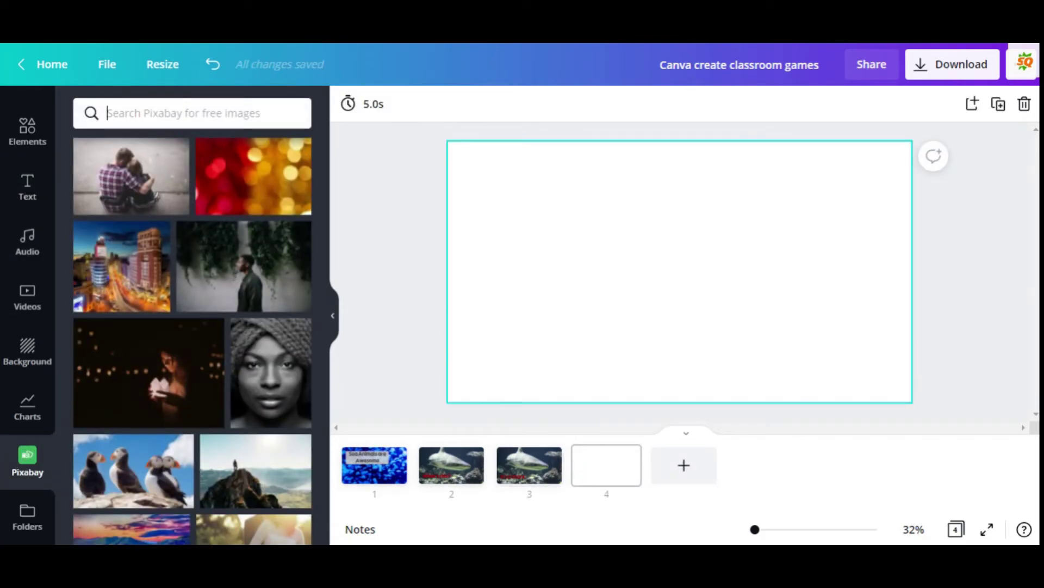
text(sea tur)
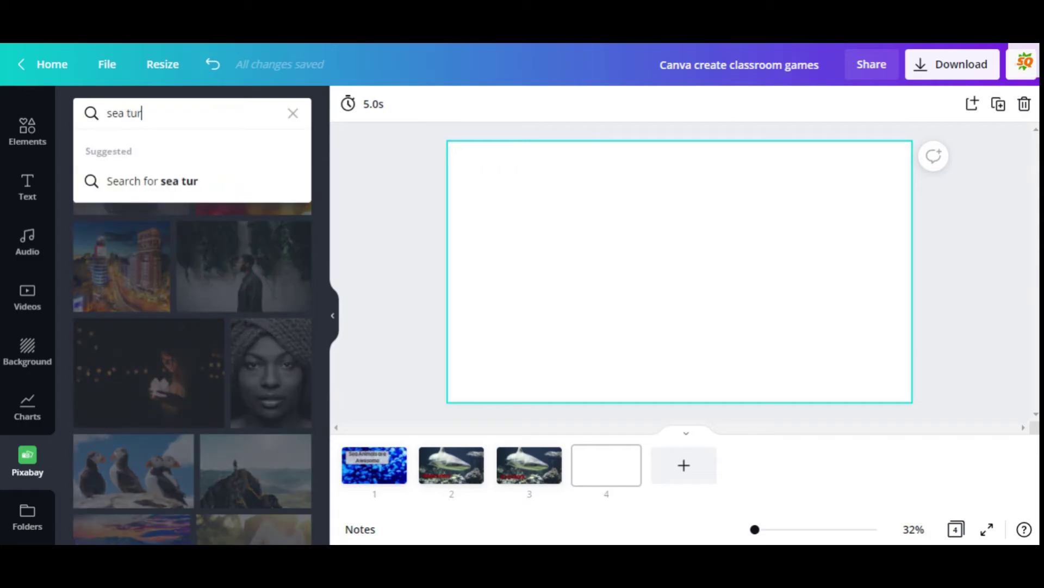
text(tle)
key(Return)
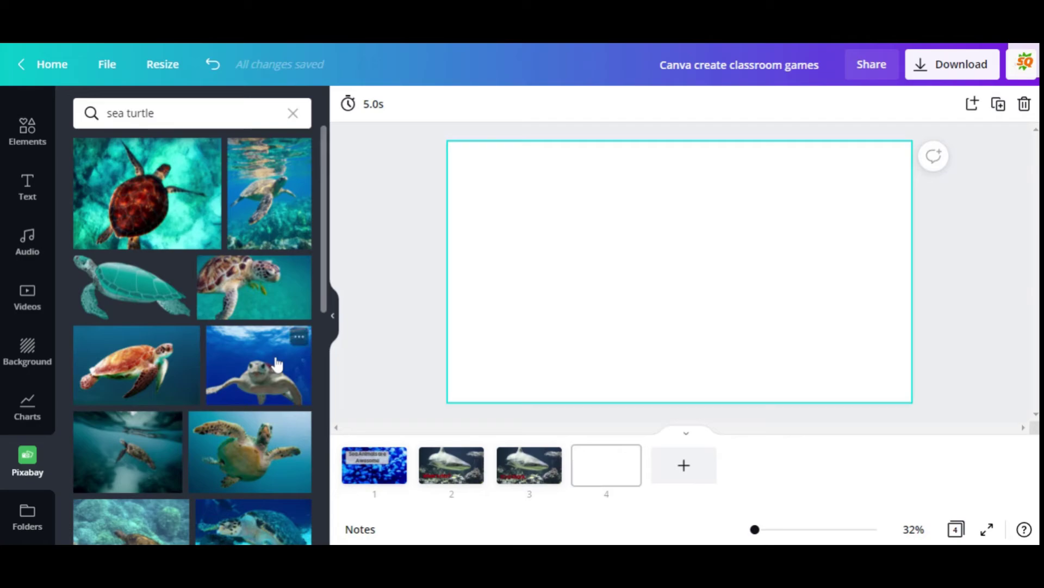
Insert the photo of the orange-shelled turtle swimming in dark blue water and set it as page 4's background
click(151, 359)
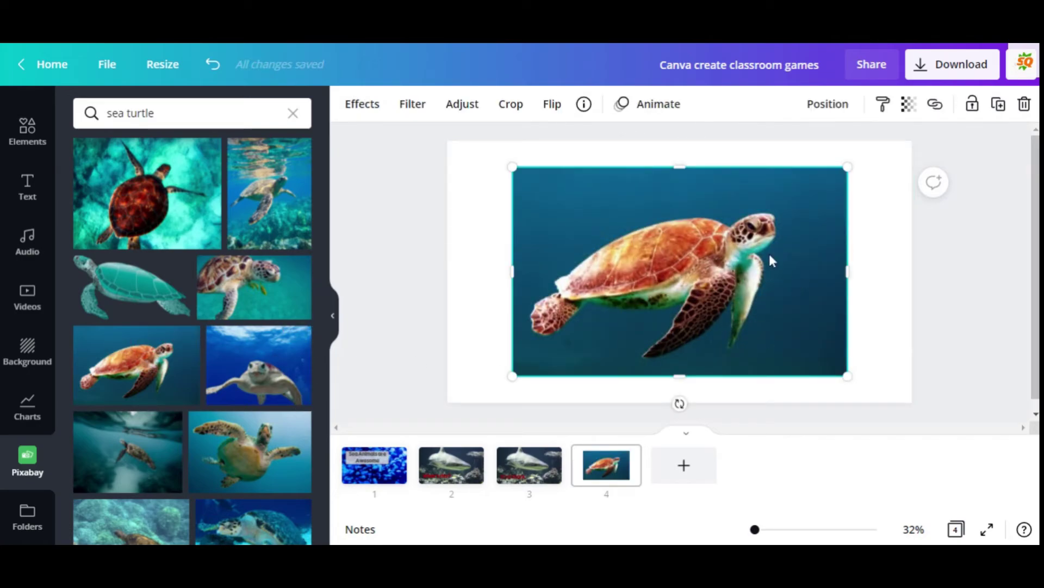
right_click(706, 240)
click(772, 520)
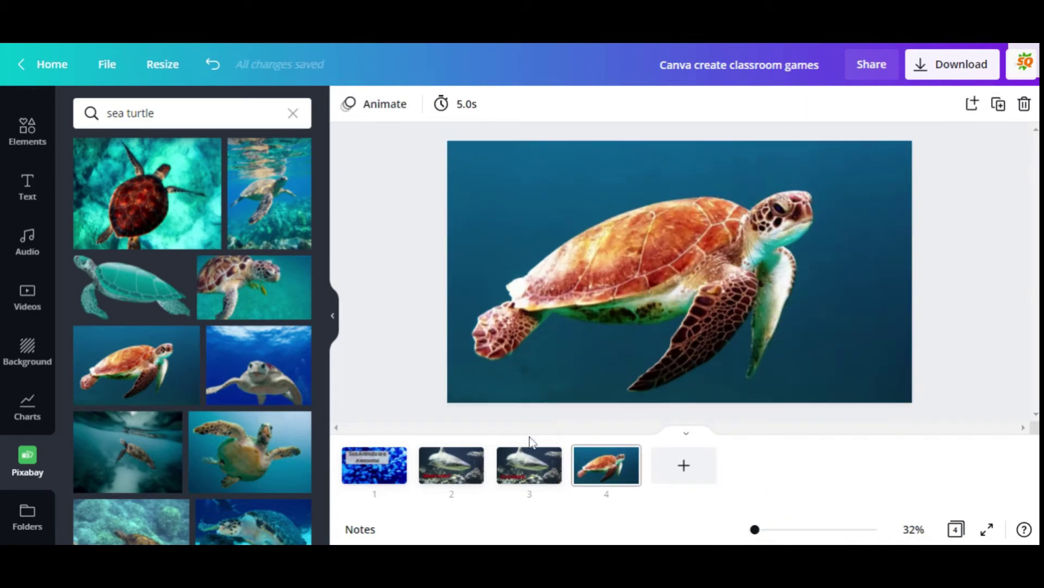
Copy the "What's this?" heading from page 2 onto the sea turtle photo on page 4 and duplicate page 4
click(447, 467)
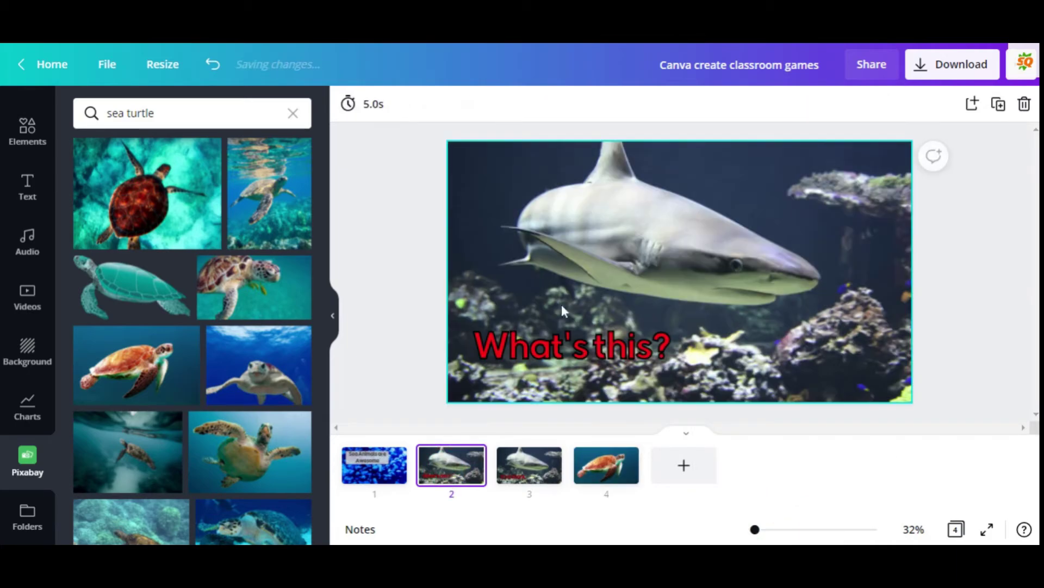
right_click(542, 343)
click(586, 280)
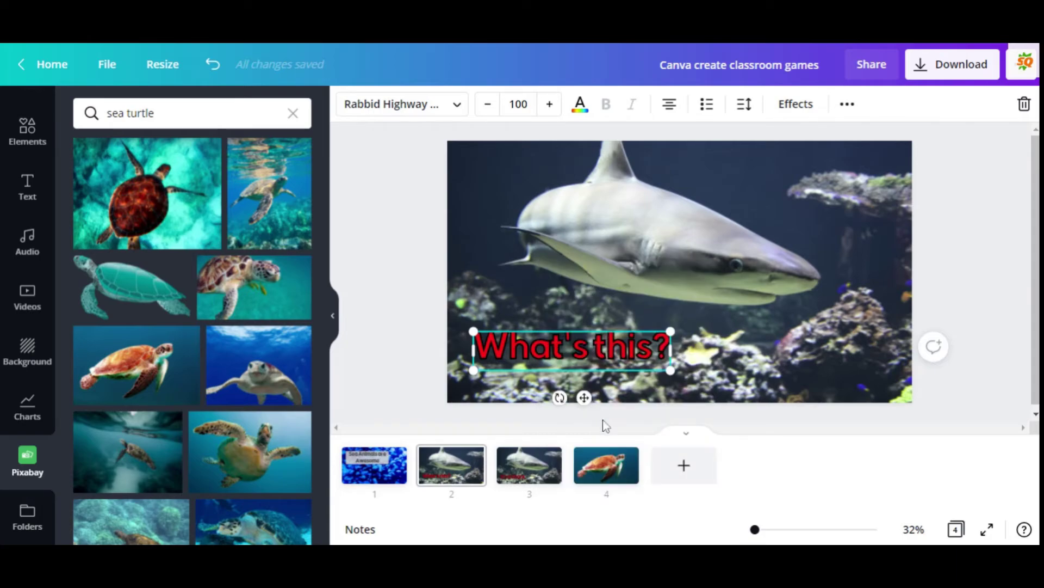
click(606, 473)
right_click(585, 355)
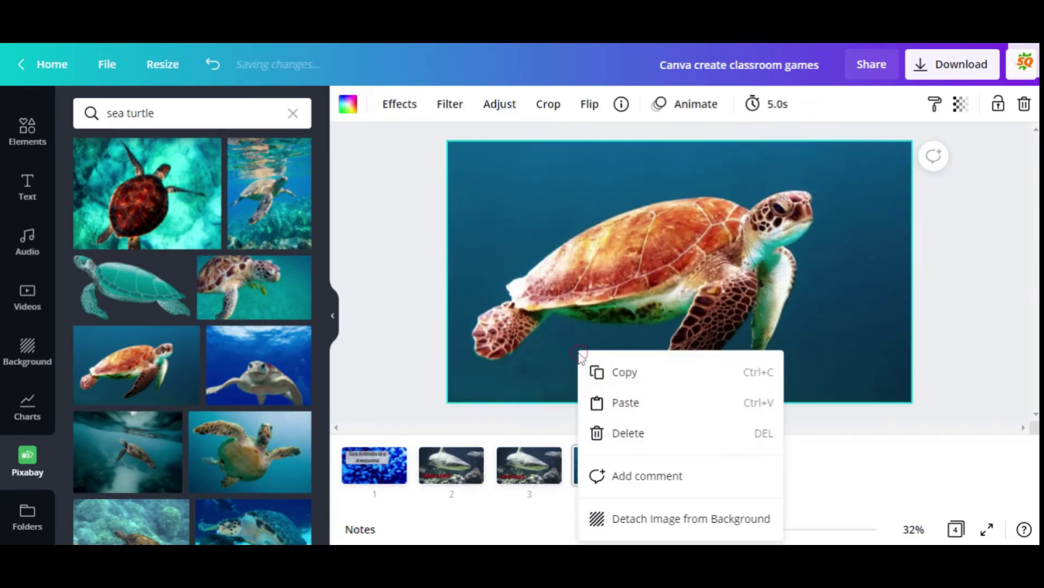
click(630, 402)
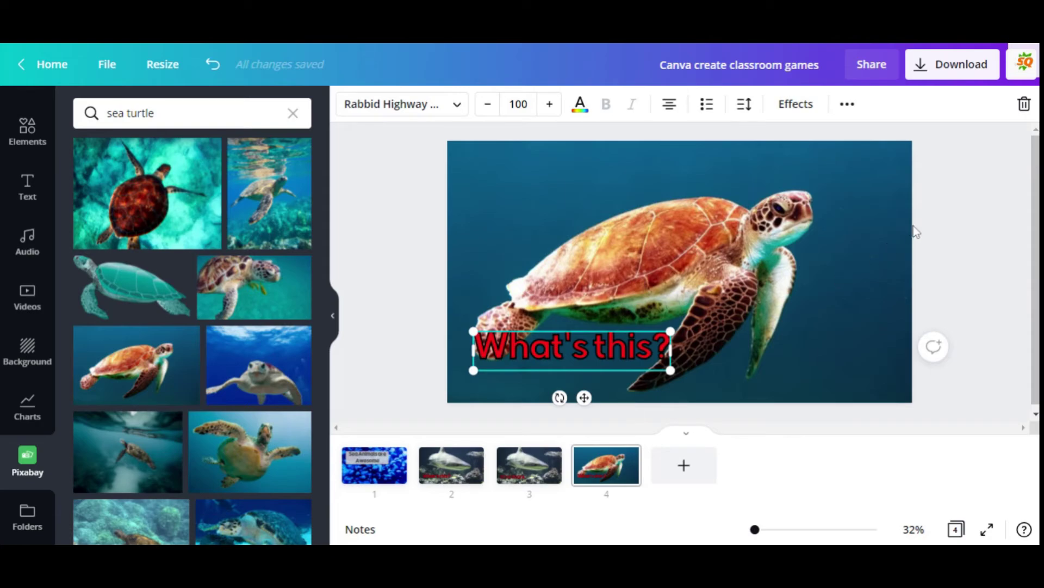
click(960, 200)
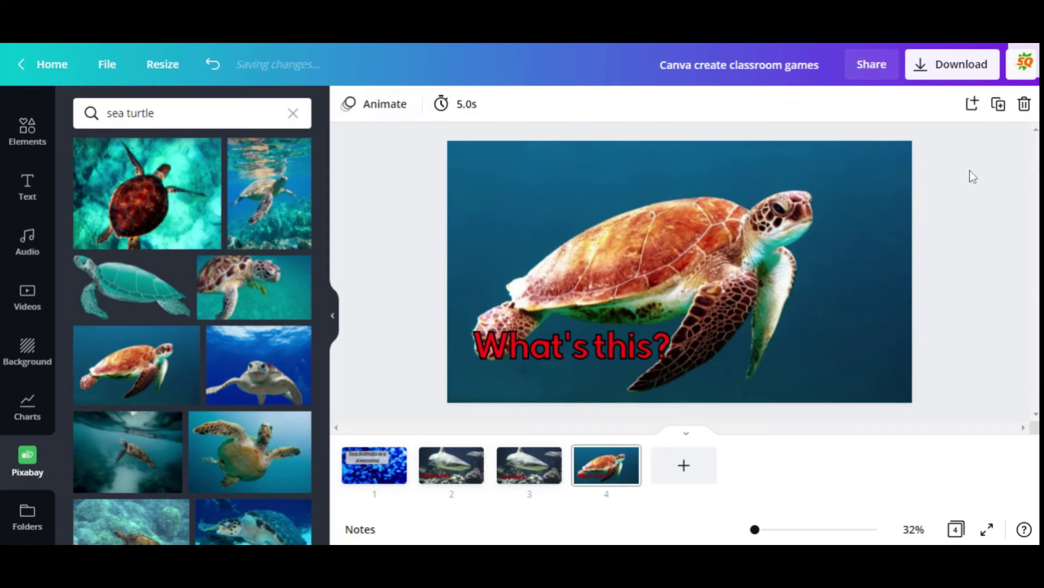
click(999, 105)
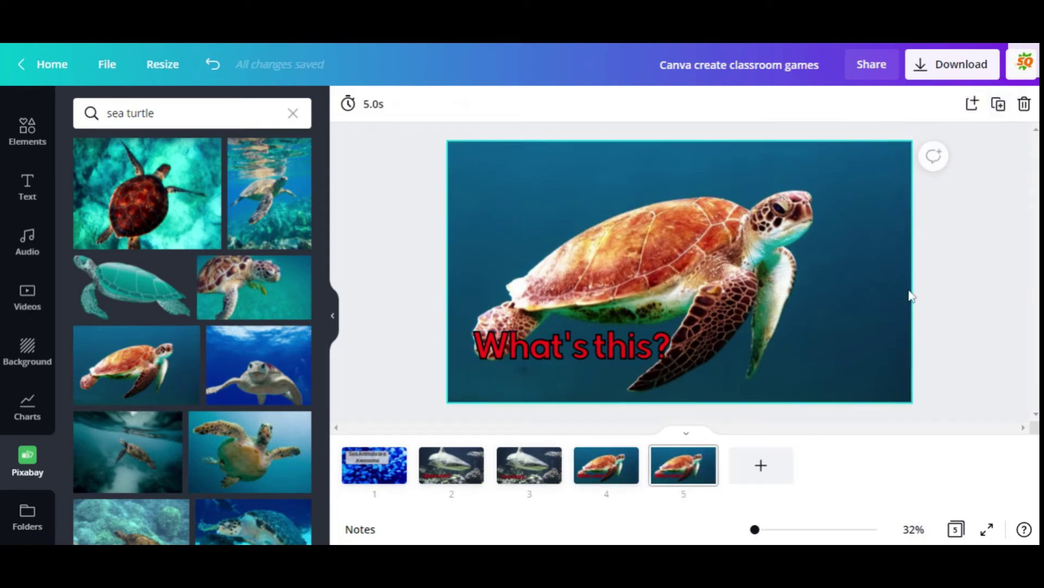
Change page 5's heading to "It's a sea turtle." and move it above the turtle's shell near the photo's upper-left corner
click(651, 349)
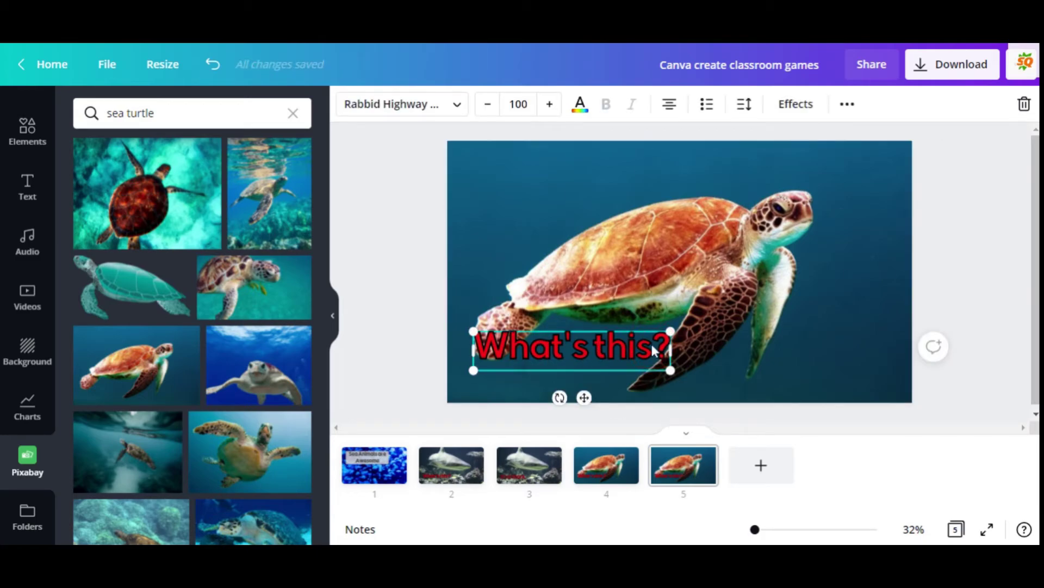
click(651, 348)
key(BackSpace)
key(BackSpace)
key(BackSpace)
key(BackSpace)
key(BackSpace)
key(BackSpace)
key(BackSpace)
key(BackSpace)
key(BackSpace)
key(BackSpace)
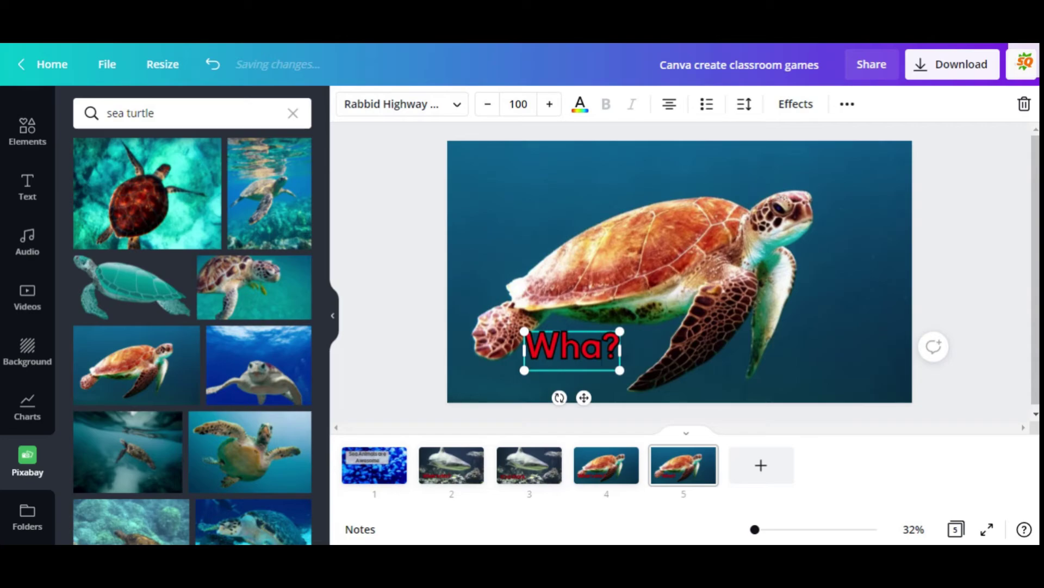
key(BackSpace)
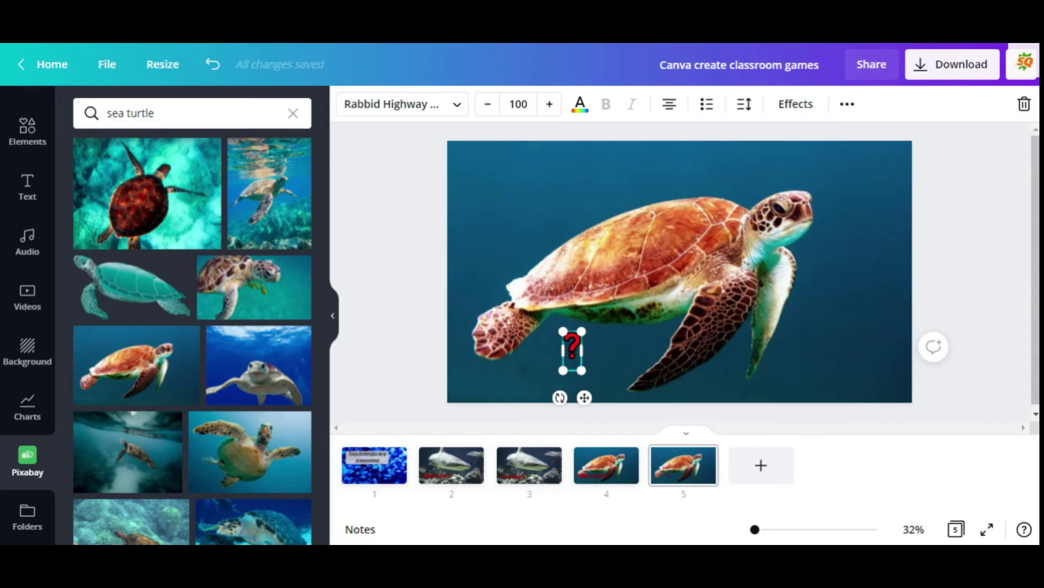
text(It's a )
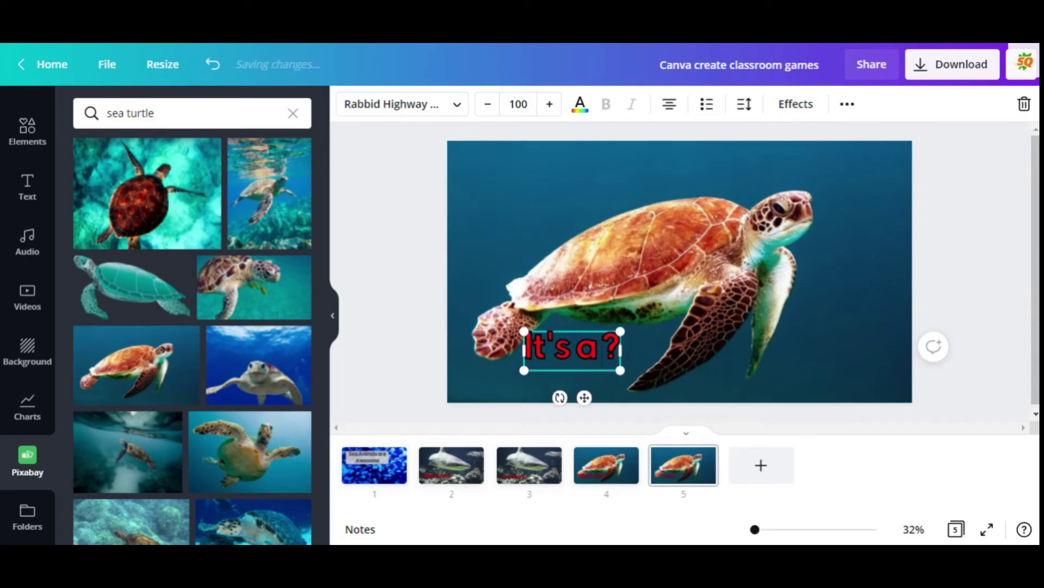
text(sea tur)
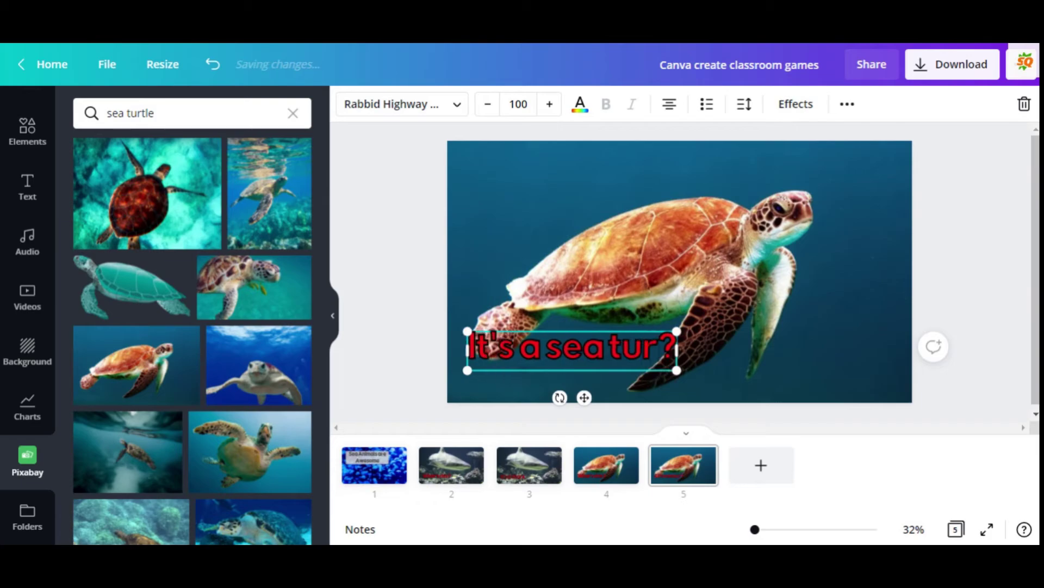
text(tle.)
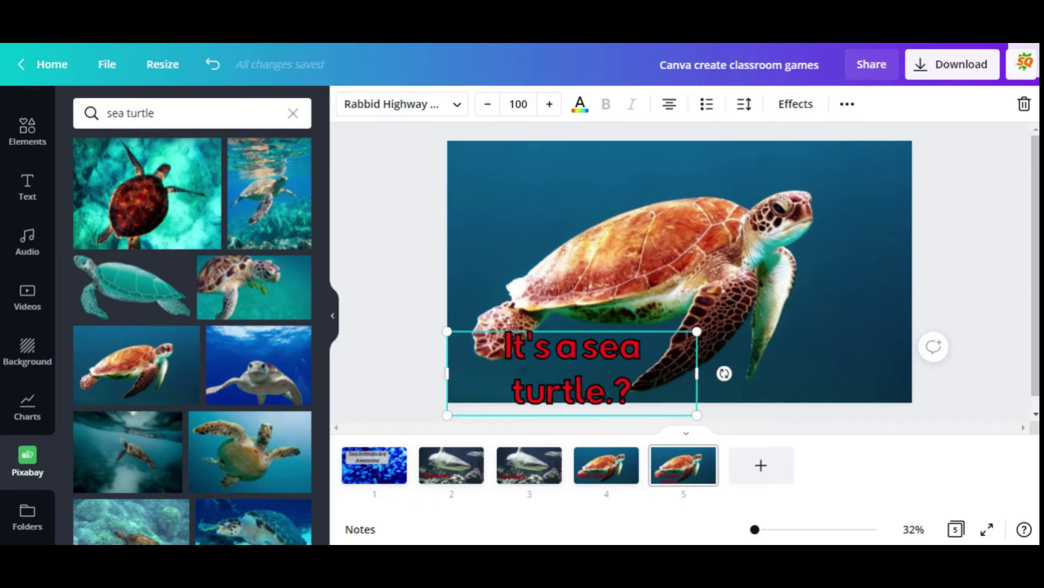
key(Delete)
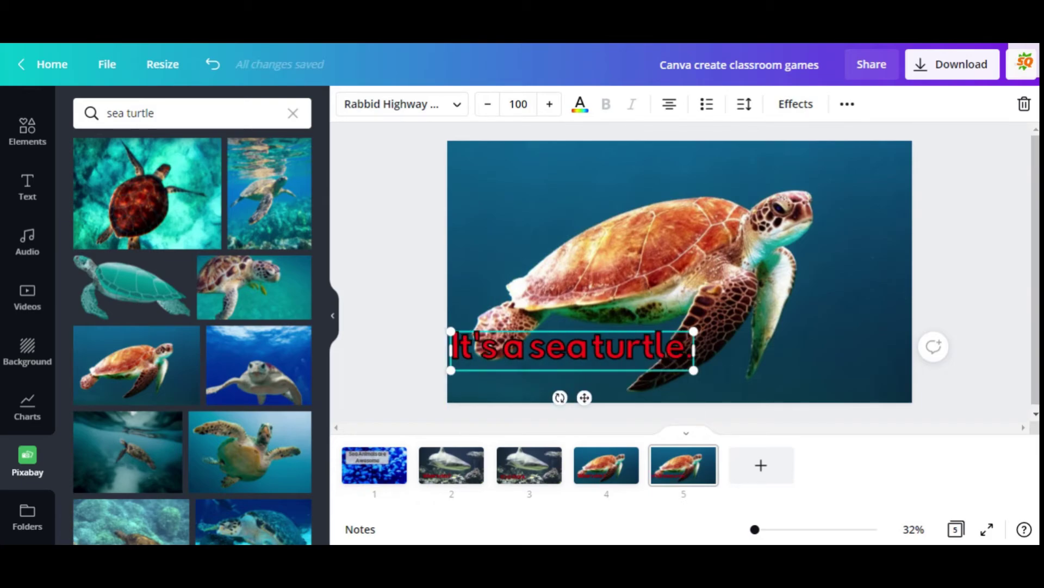
drag(585, 397, 606, 230)
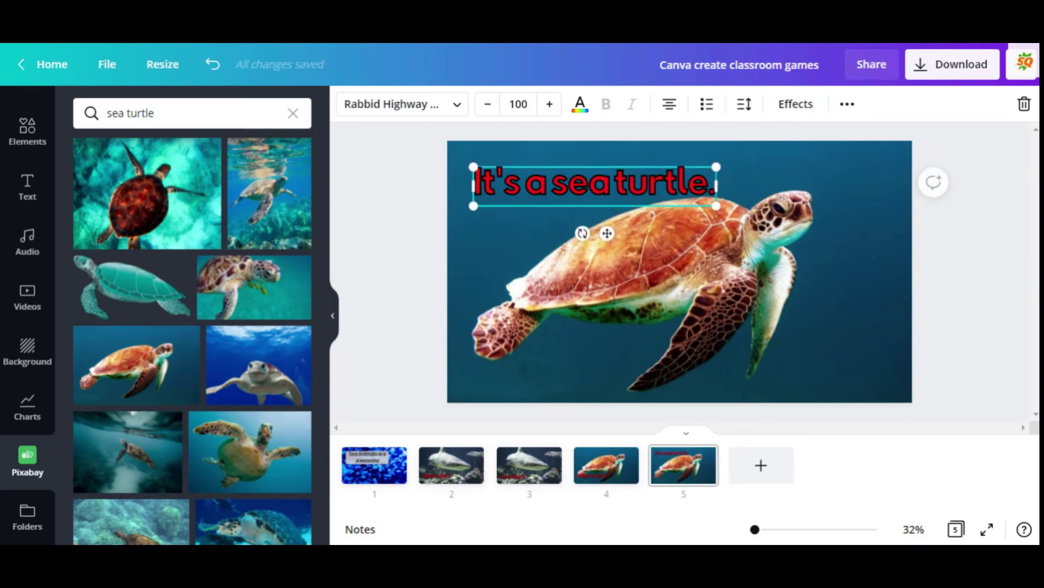
Change the Splice effect color of page 4's "What's this?" heading to yellow
click(608, 475)
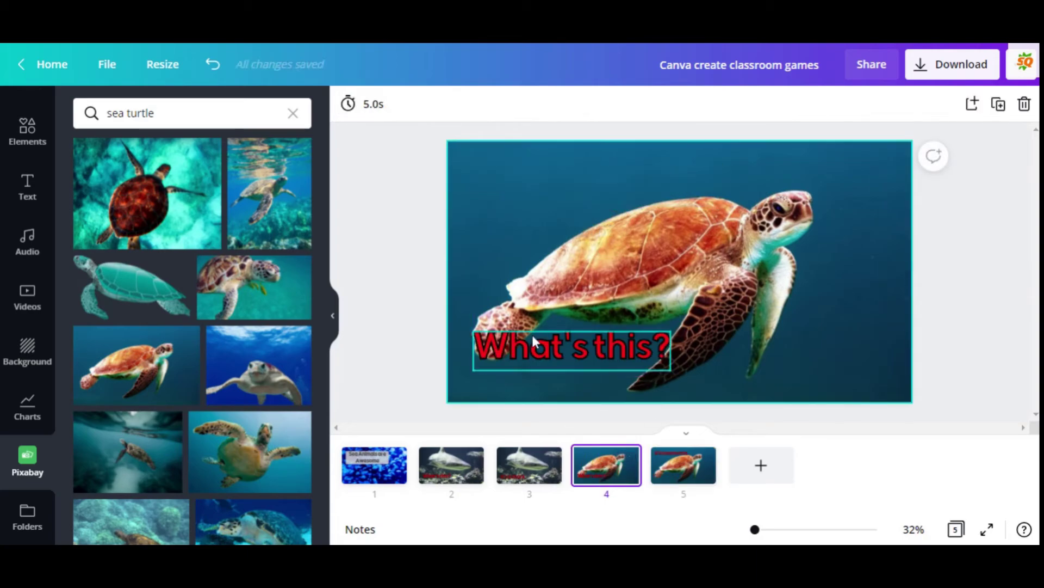
click(543, 353)
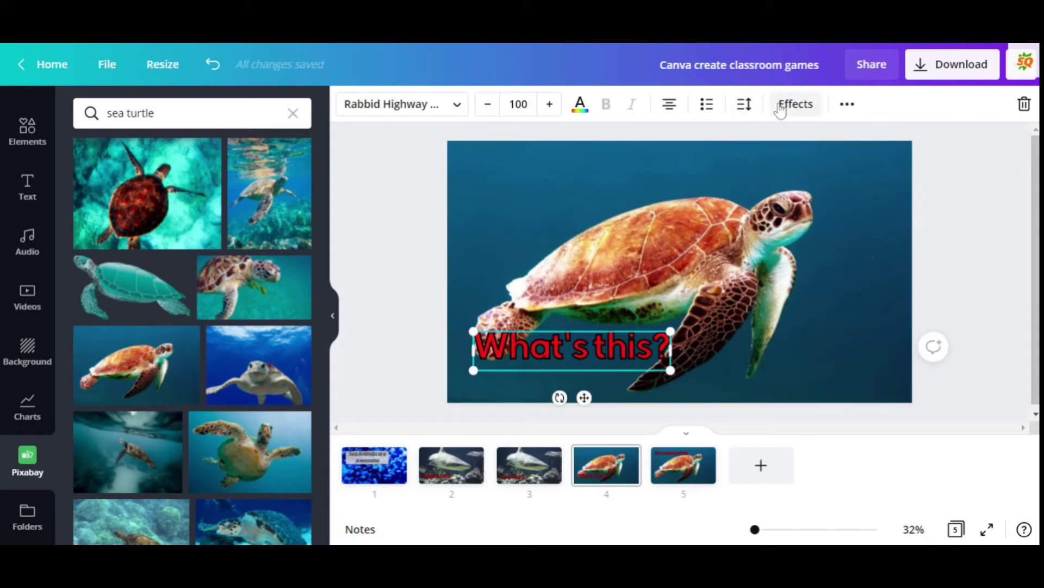
click(803, 105)
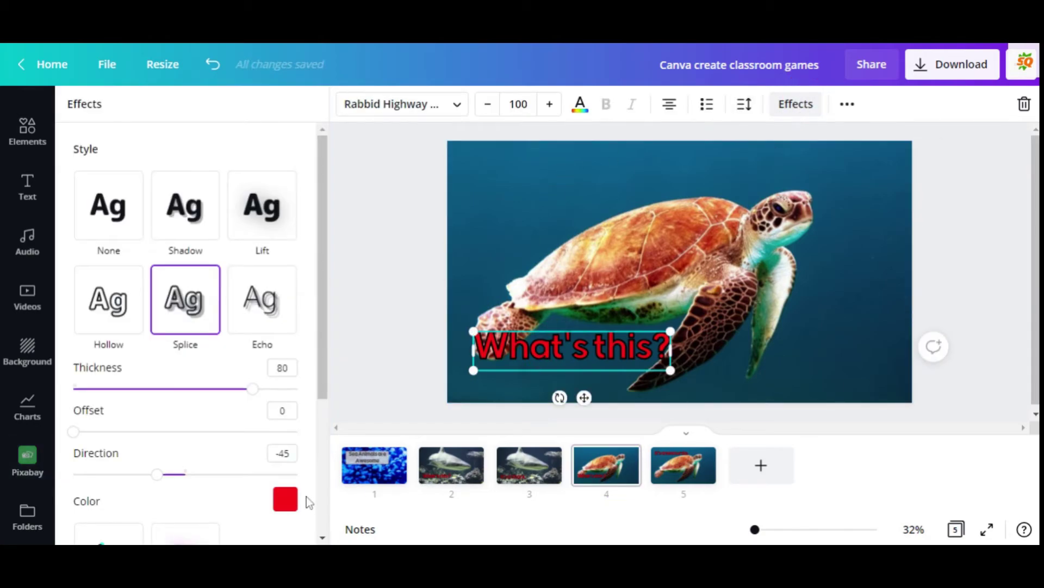
click(286, 499)
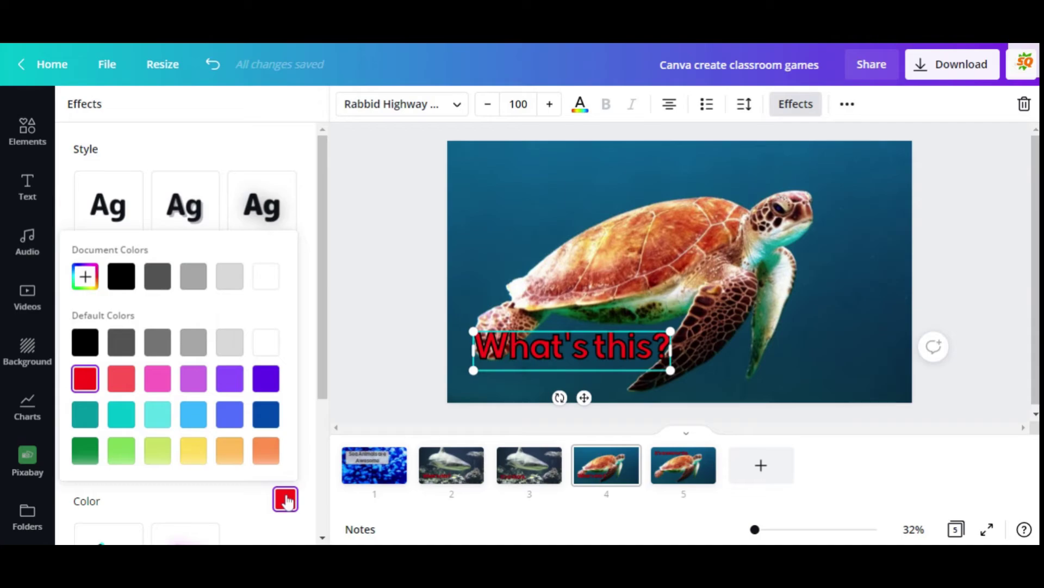
click(192, 450)
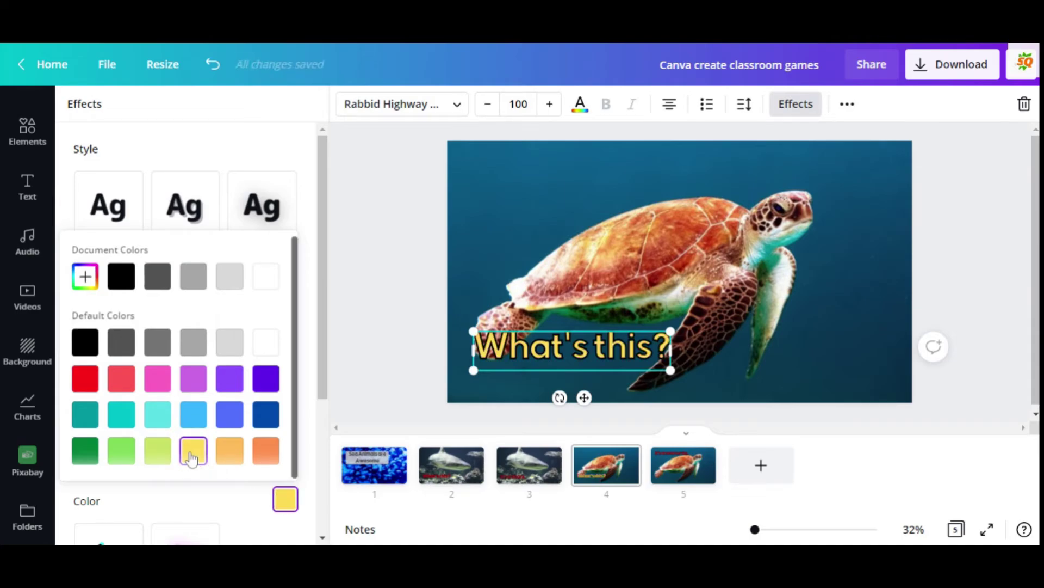
Change the Splice effect color of page 5's "It's a sea turtle." heading to the same yellow
click(680, 471)
click(593, 186)
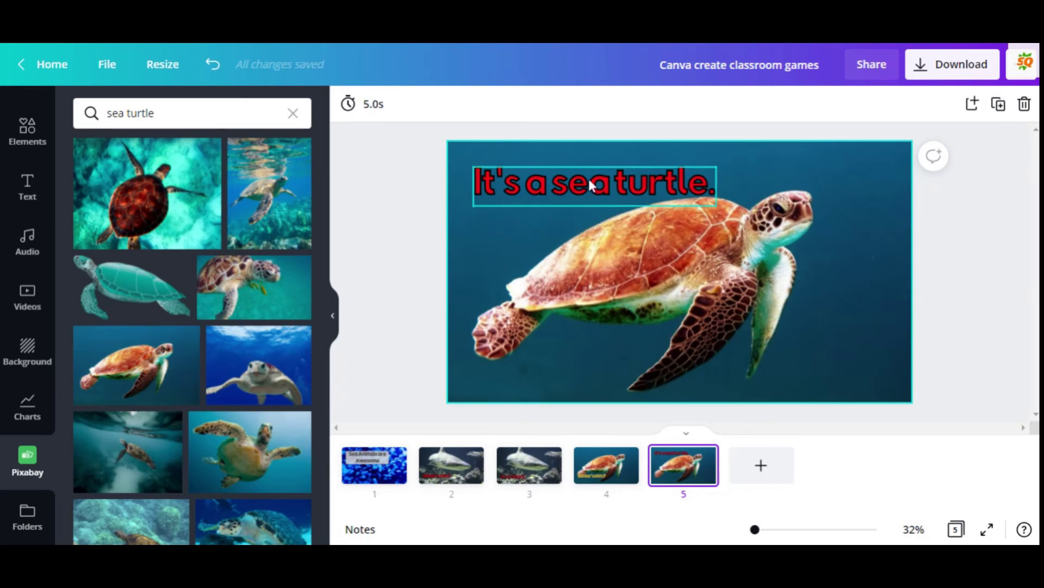
click(796, 104)
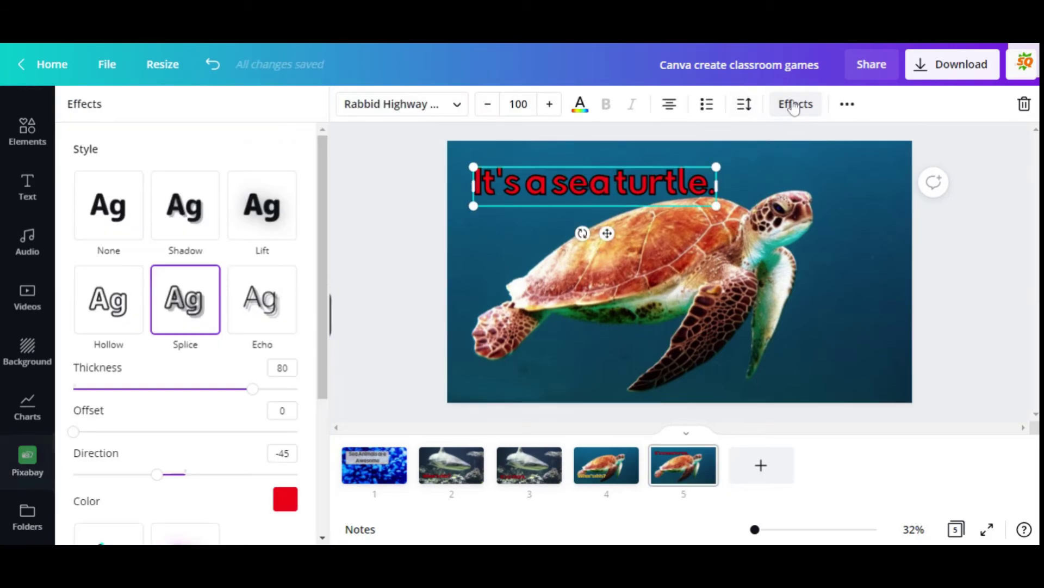
click(287, 497)
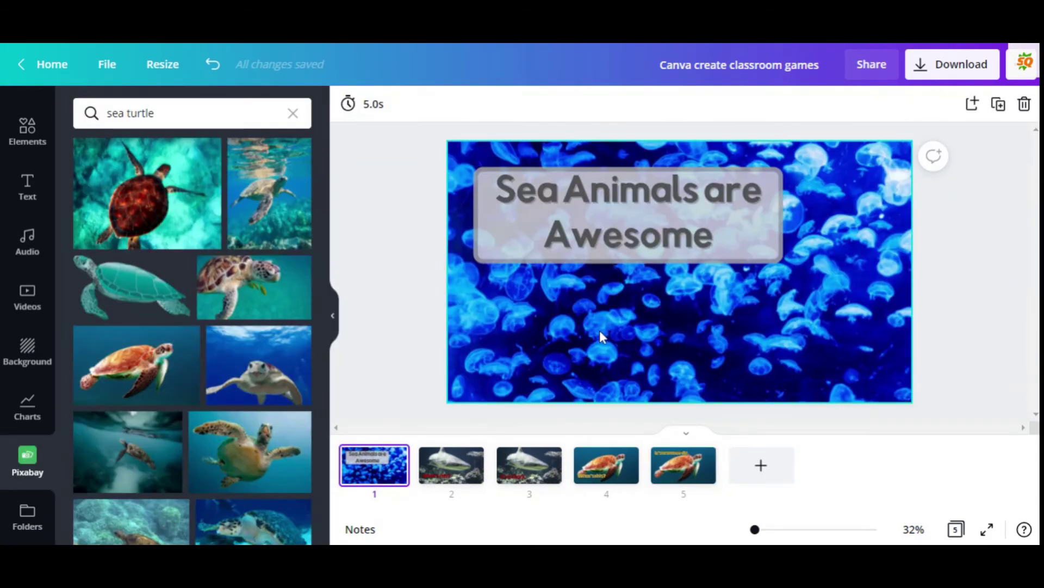
Give the title page the Tumble page animation and apply it to all pages
click(601, 333)
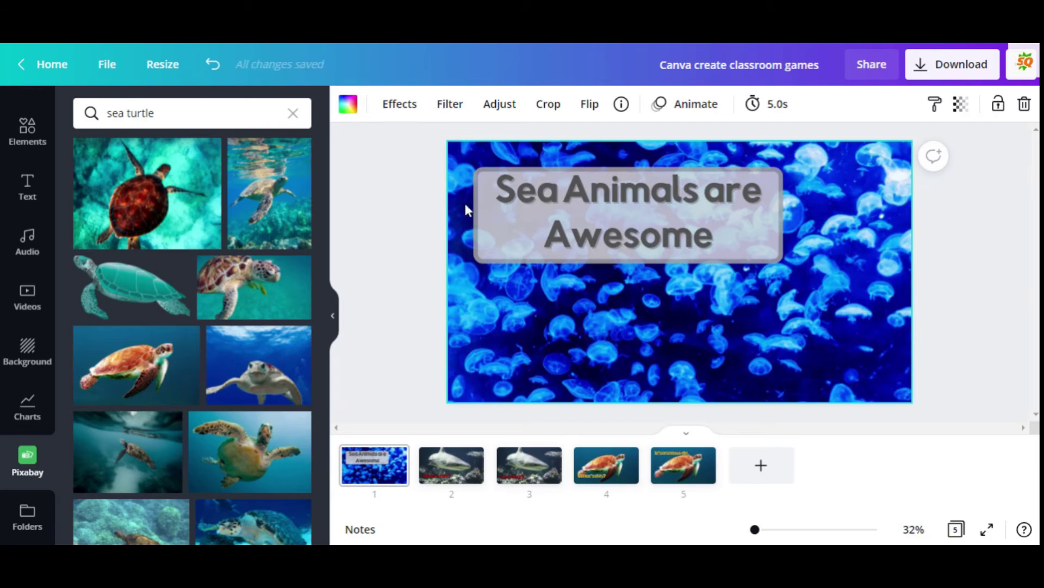
click(701, 111)
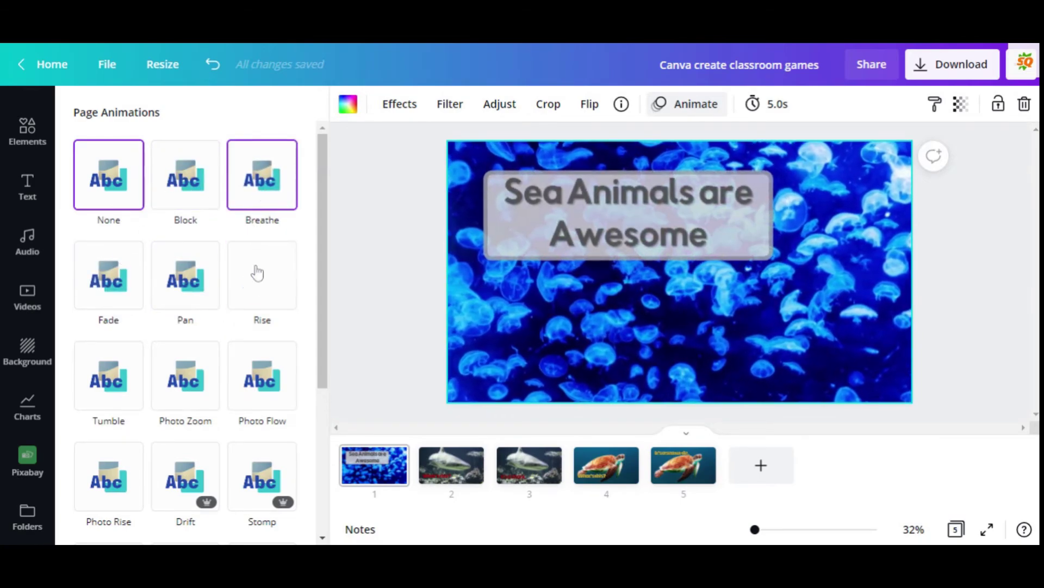
click(109, 396)
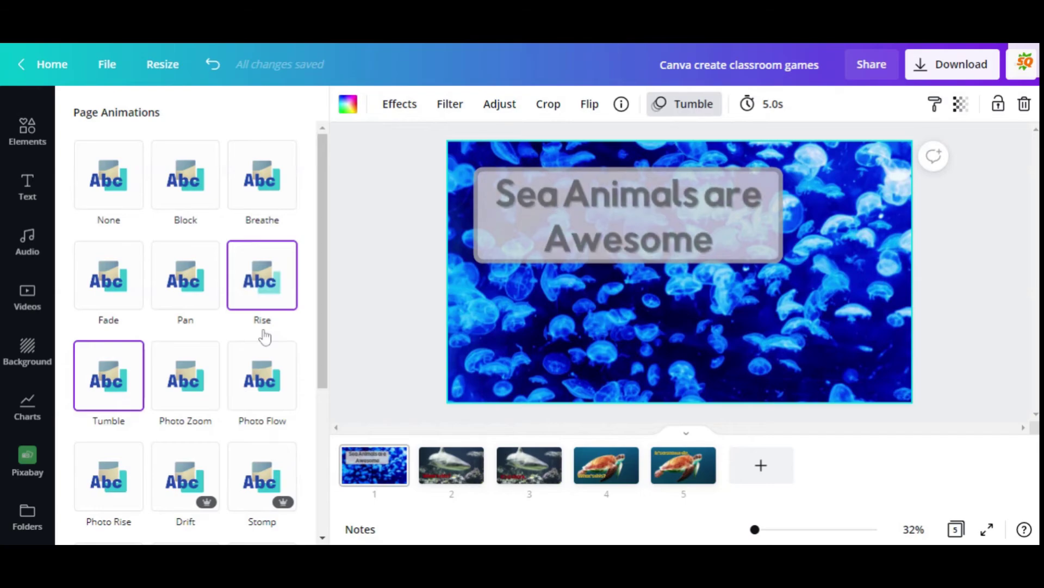
drag(323, 232, 331, 412)
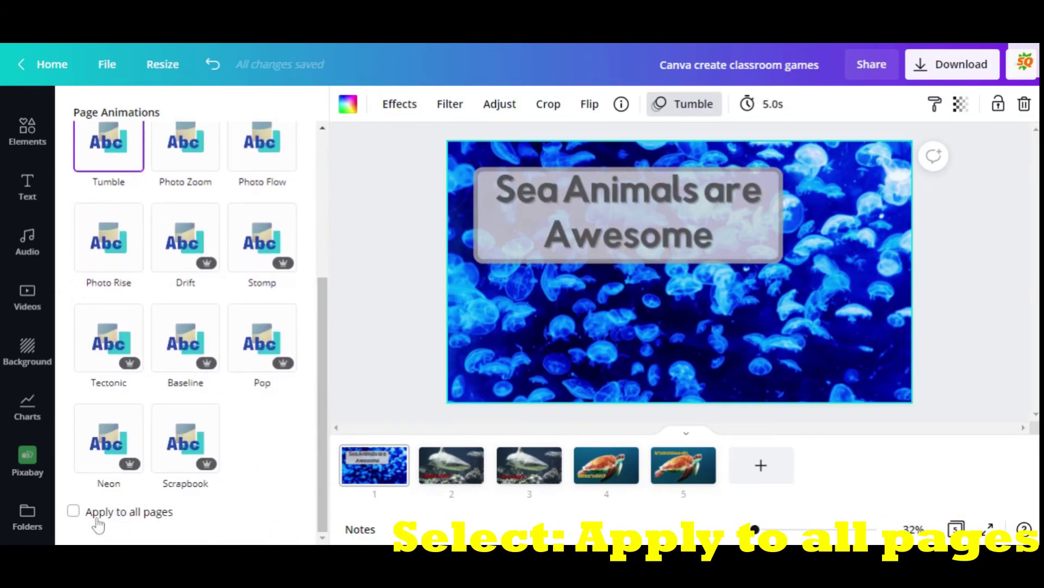
click(73, 513)
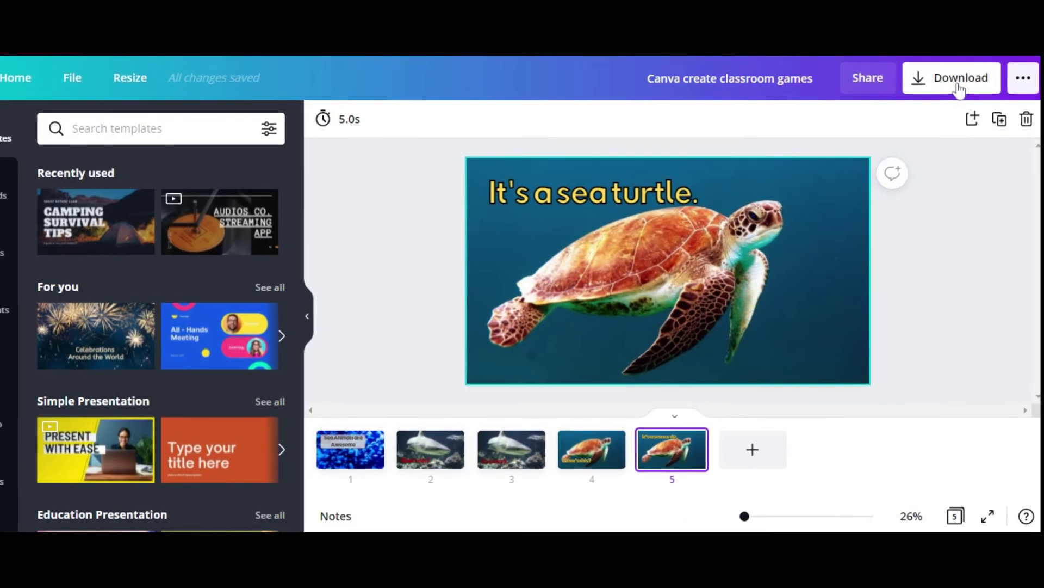
Review the file types available for downloading the presentation, keeping PDF Standard selected
click(959, 87)
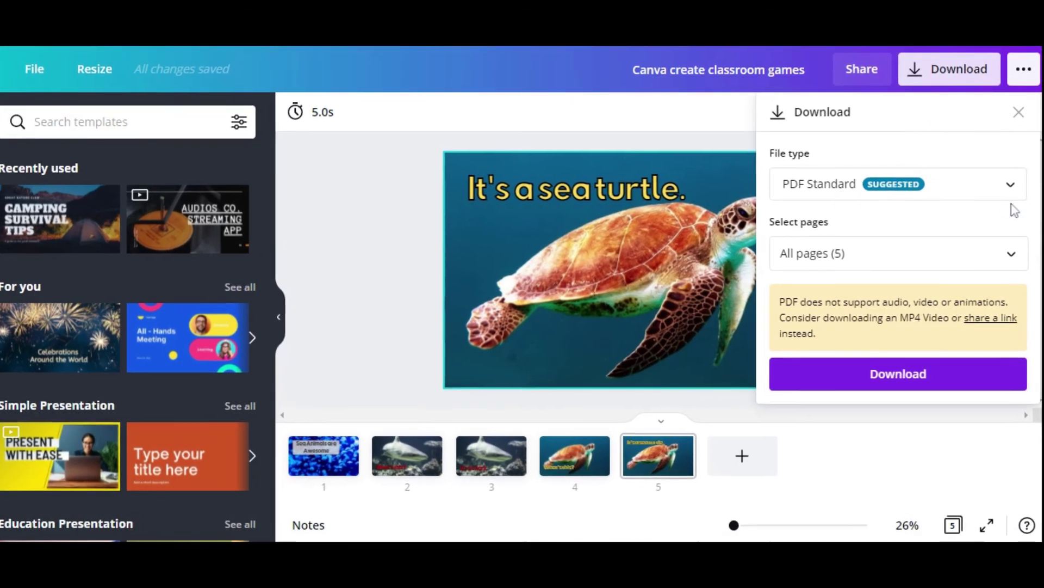
click(1006, 184)
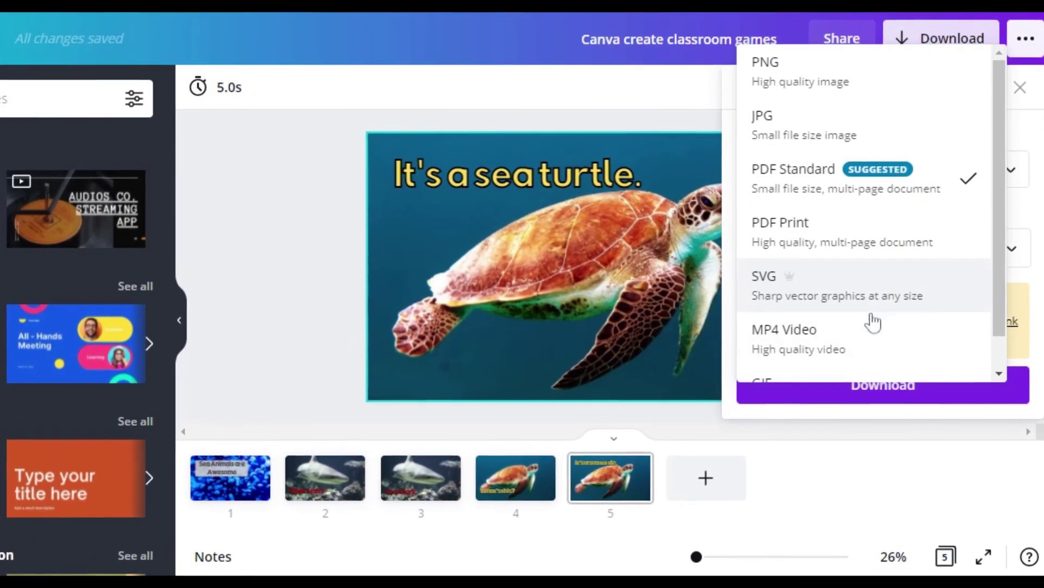
drag(995, 268, 1006, 318)
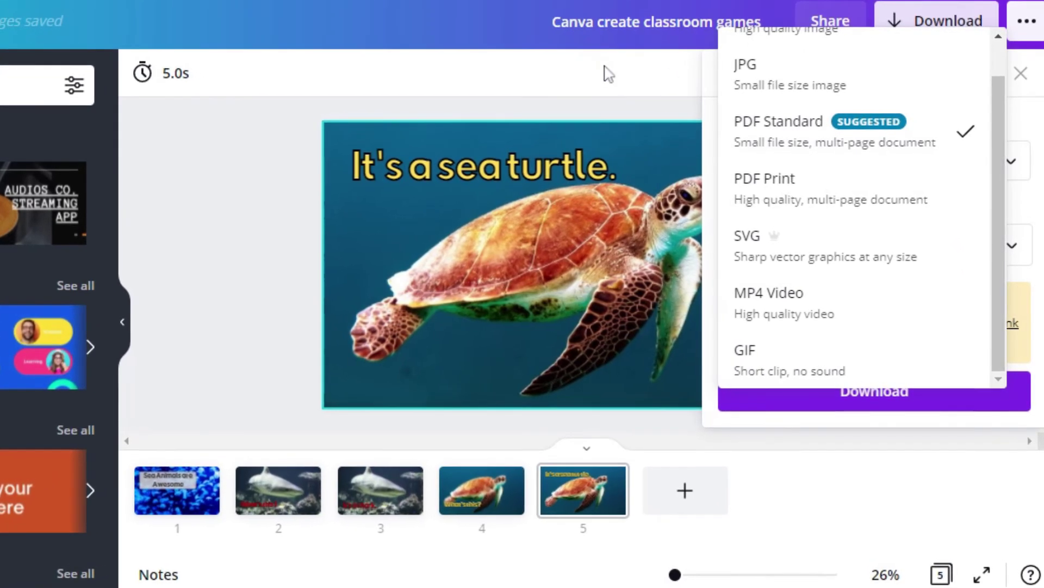
click(617, 87)
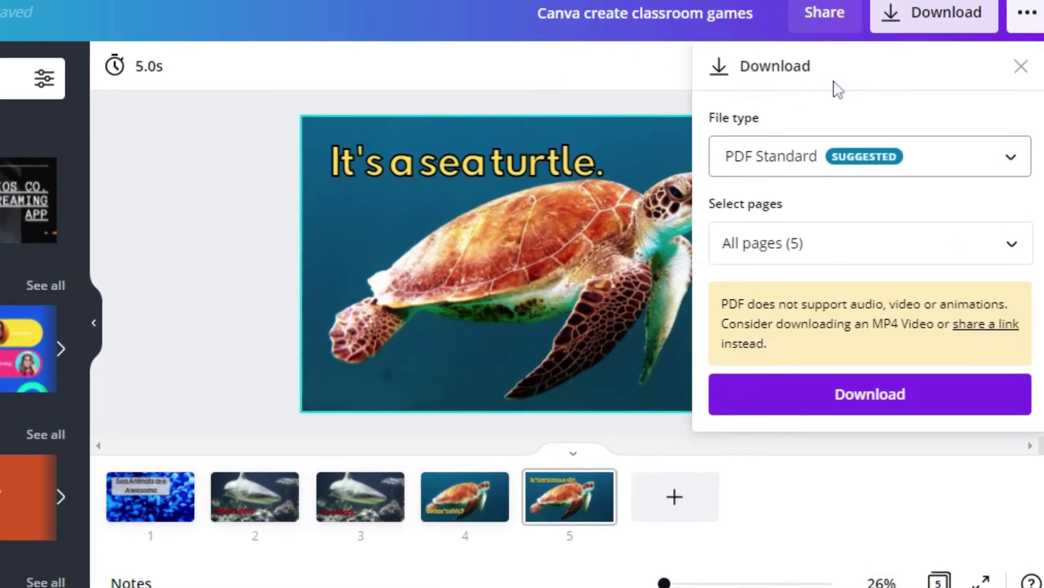
Look through the full set of sharing and publishing options for the presentation
click(1027, 10)
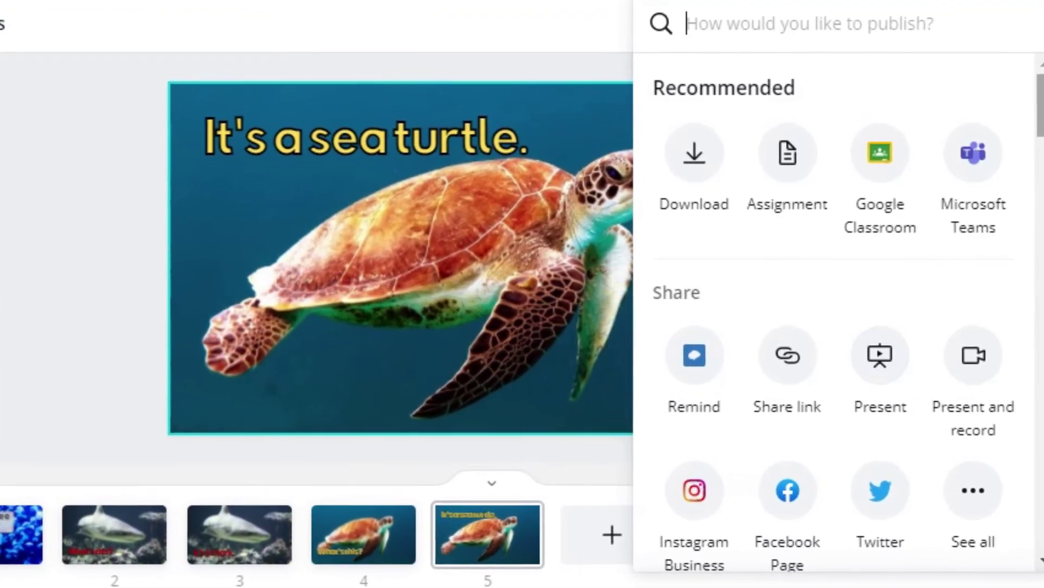
drag(1036, 79, 1036, 109)
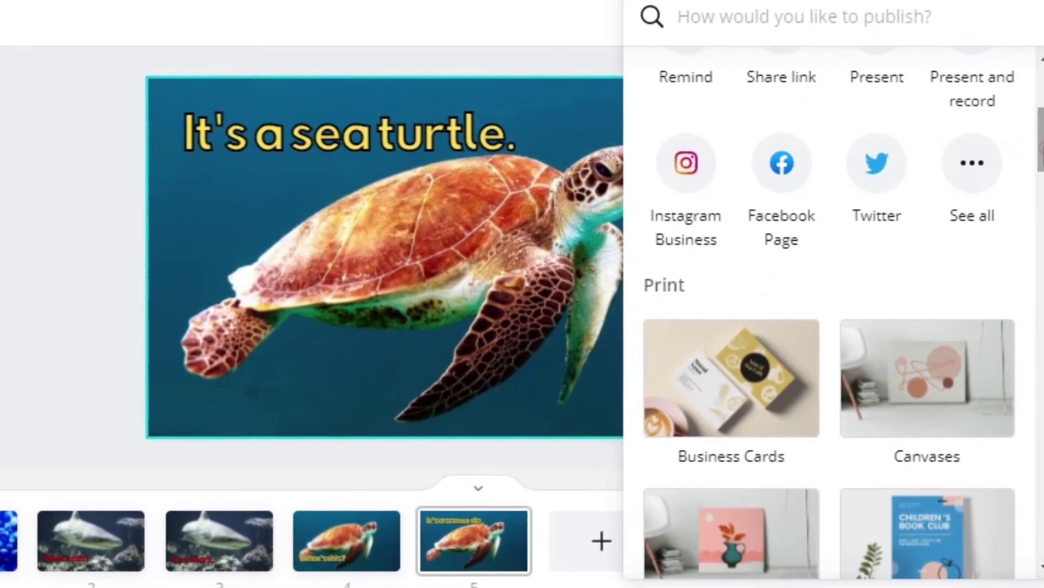
click(986, 167)
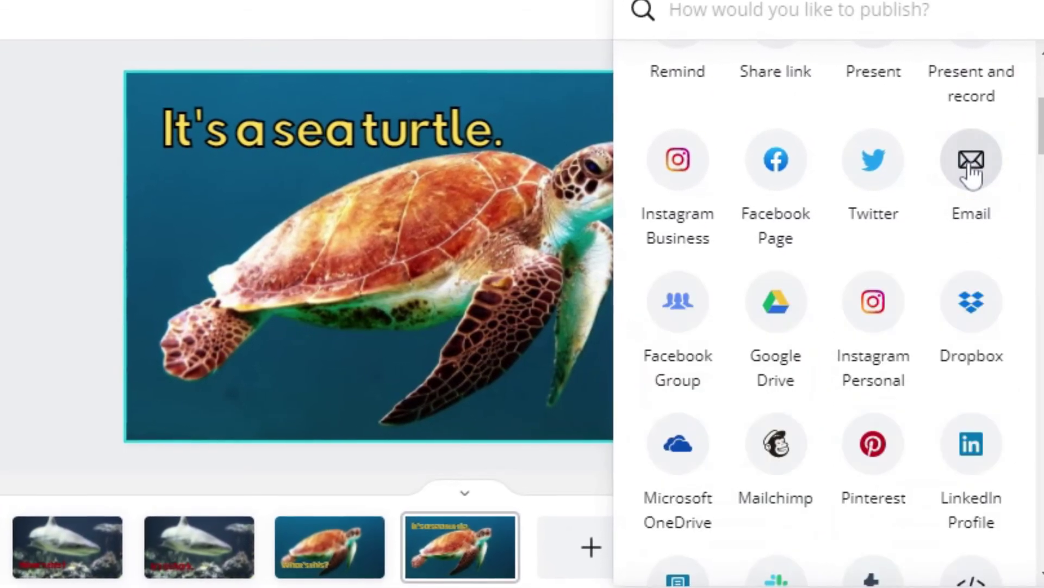
drag(1041, 106, 1040, 156)
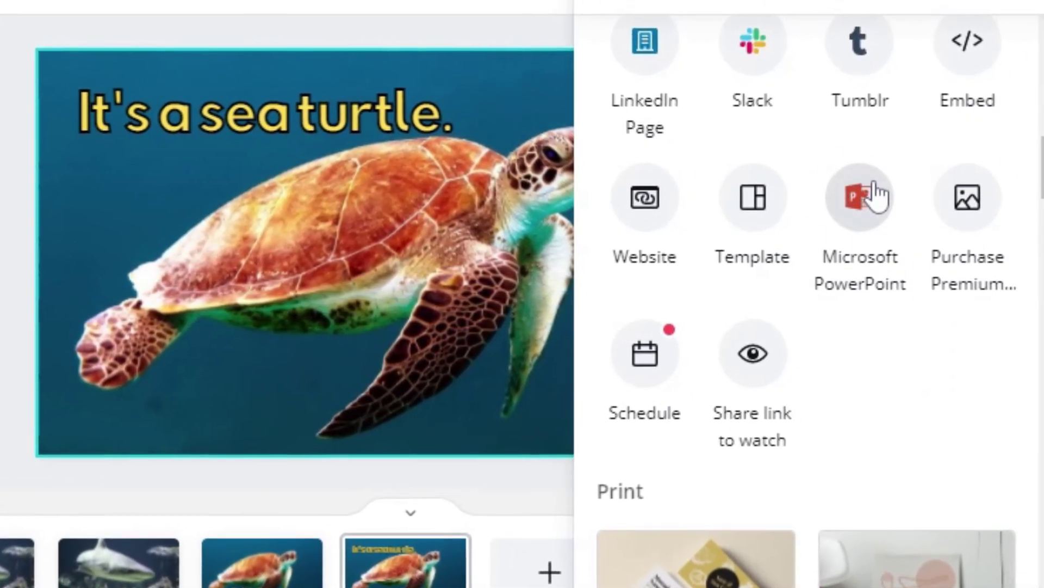
drag(1043, 183, 1042, 80)
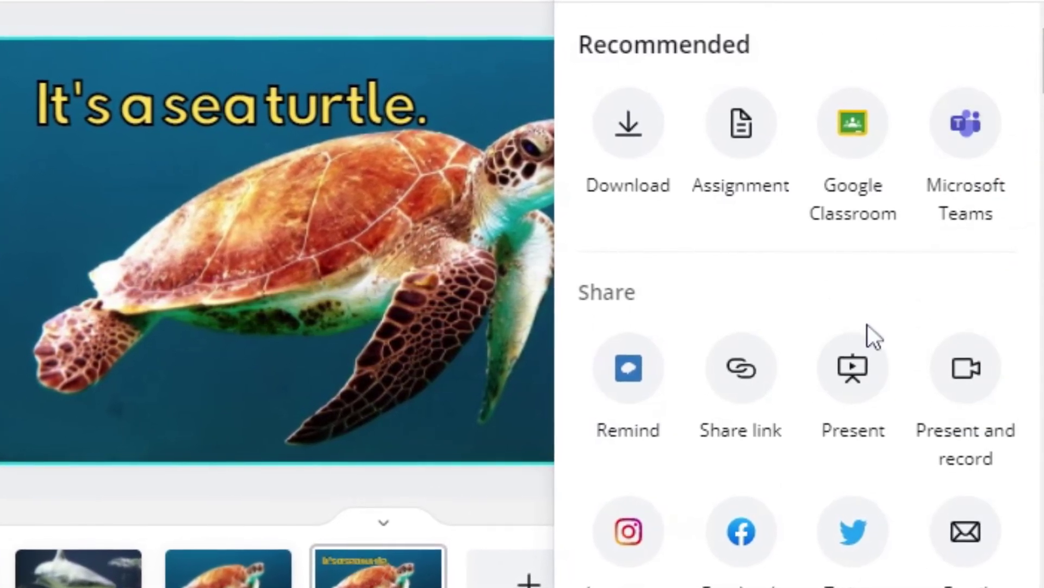
Present the design full screen and advance from the title page through the shark and sea turtle pages
click(851, 375)
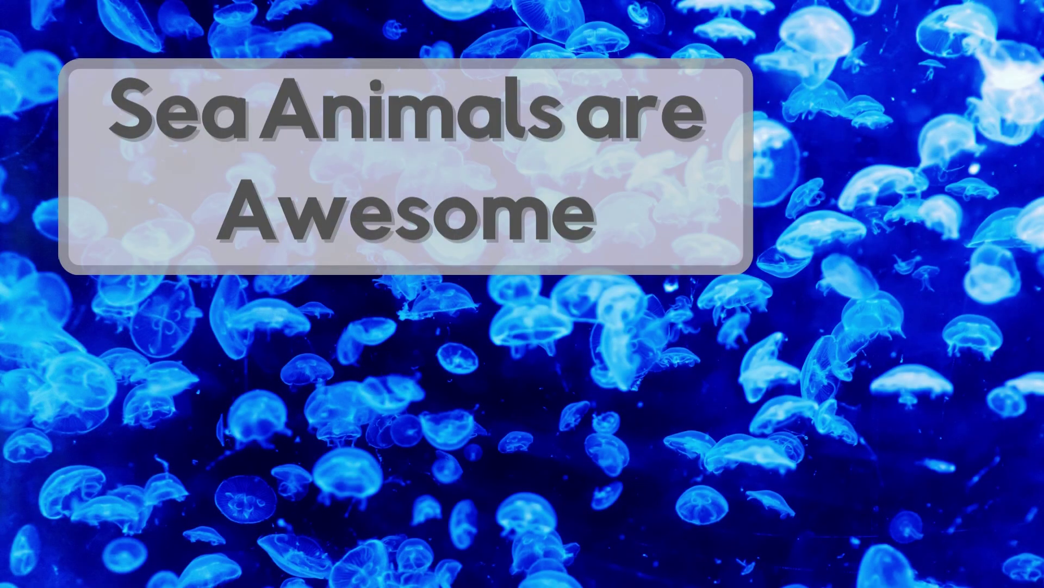
key(Right)
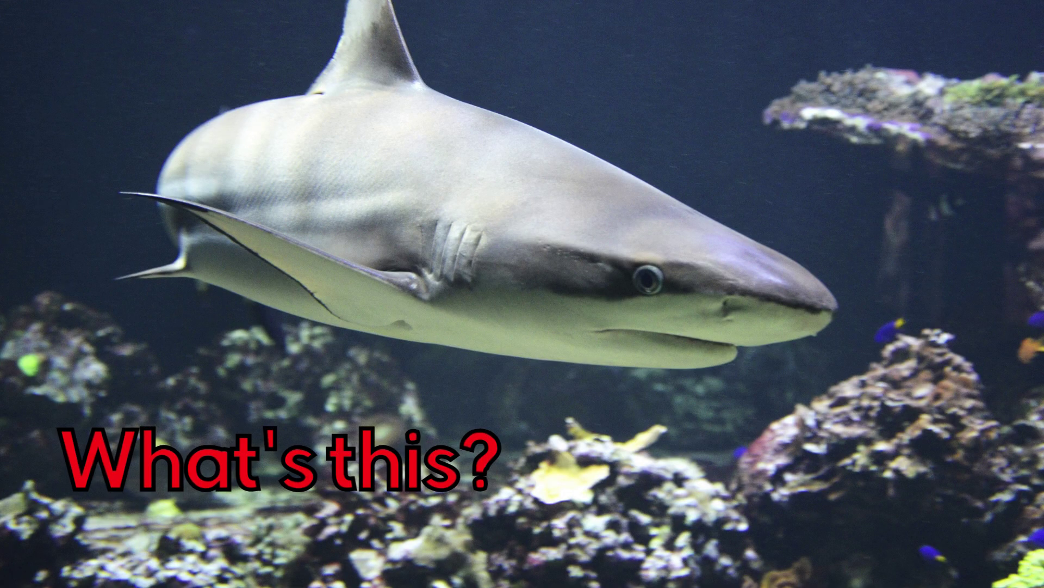
key(Right)
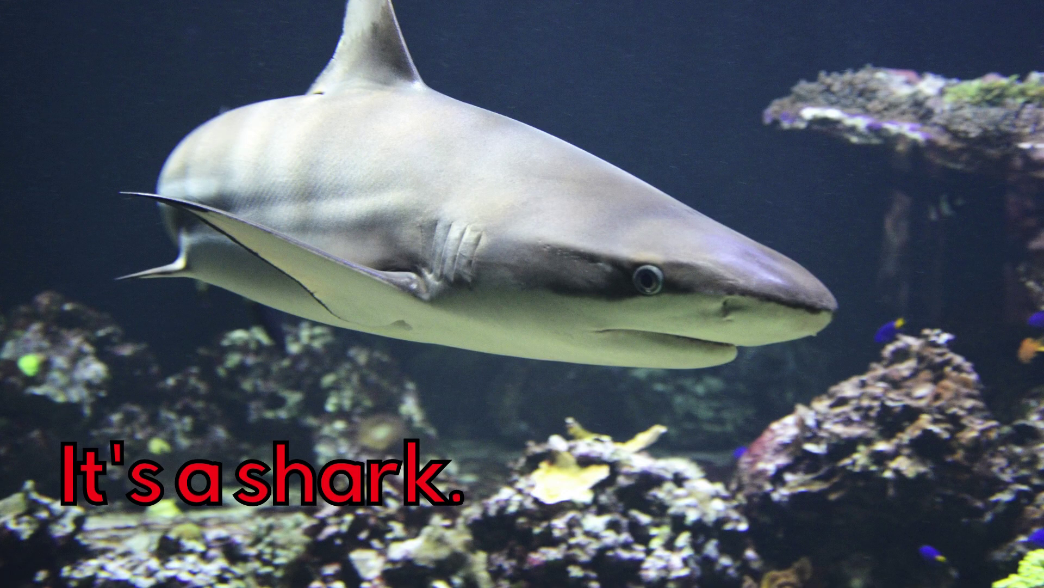
key(Right)
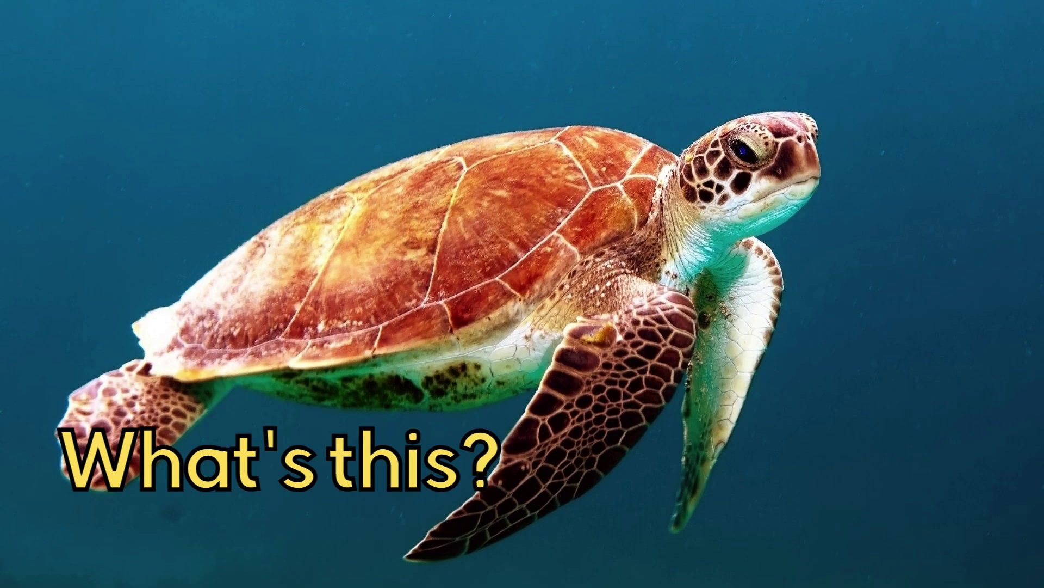
key(Right)
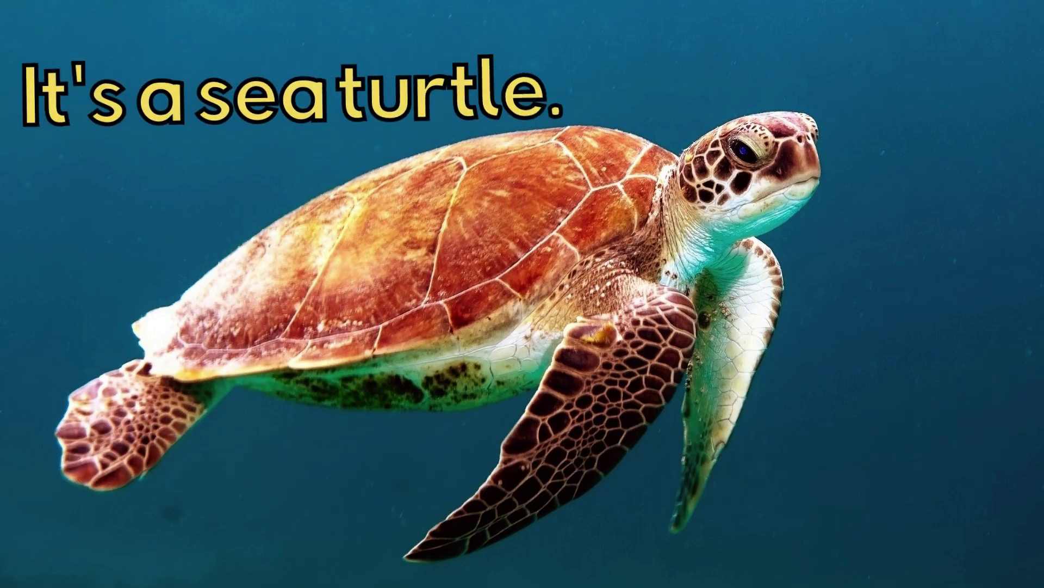